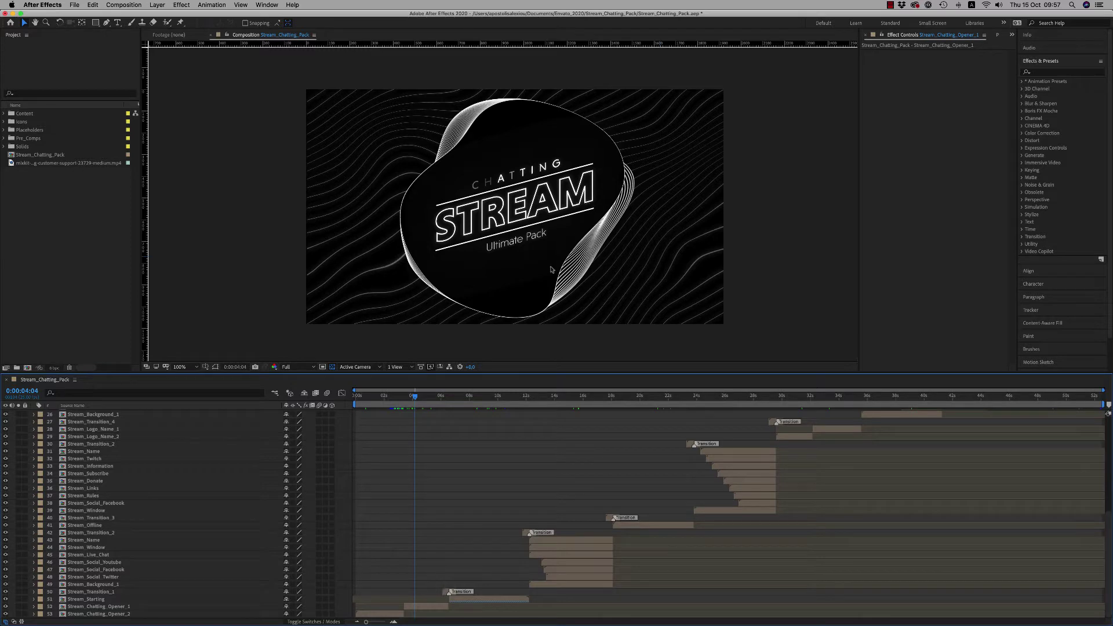
# - Locate Stream_Chatting_Opener_1 in the project's Content folder, then open that composition from the main timeline and preview it
pyautogui.moveTo(394, 397); pyautogui.dragTo(426, 397)
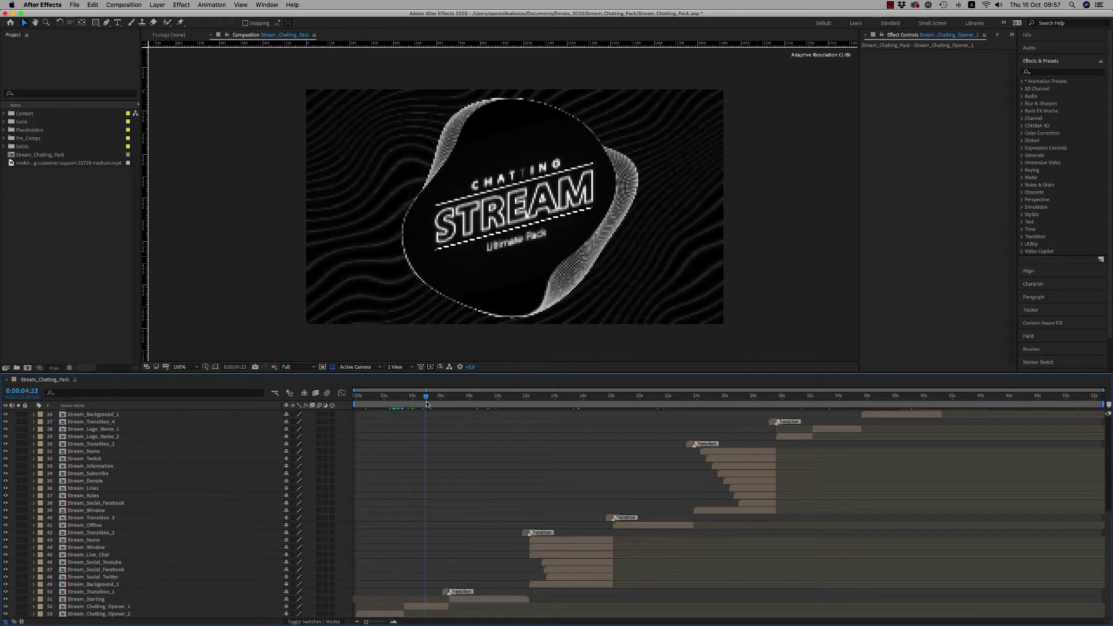
pyautogui.click(422, 607)
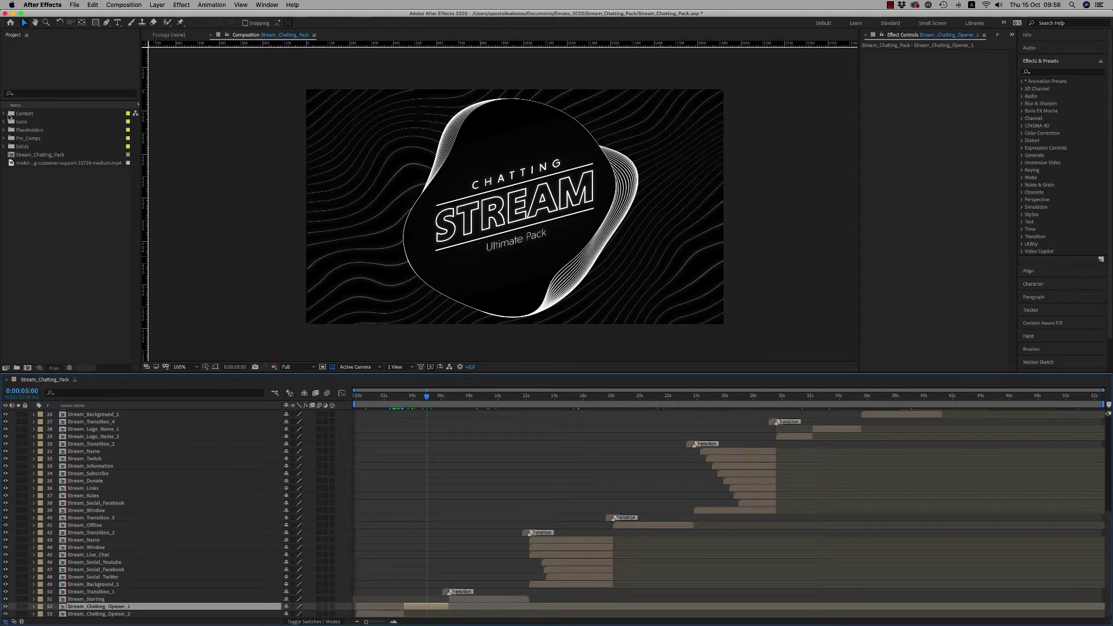
pyautogui.click(4, 114)
pyautogui.click(40, 122)
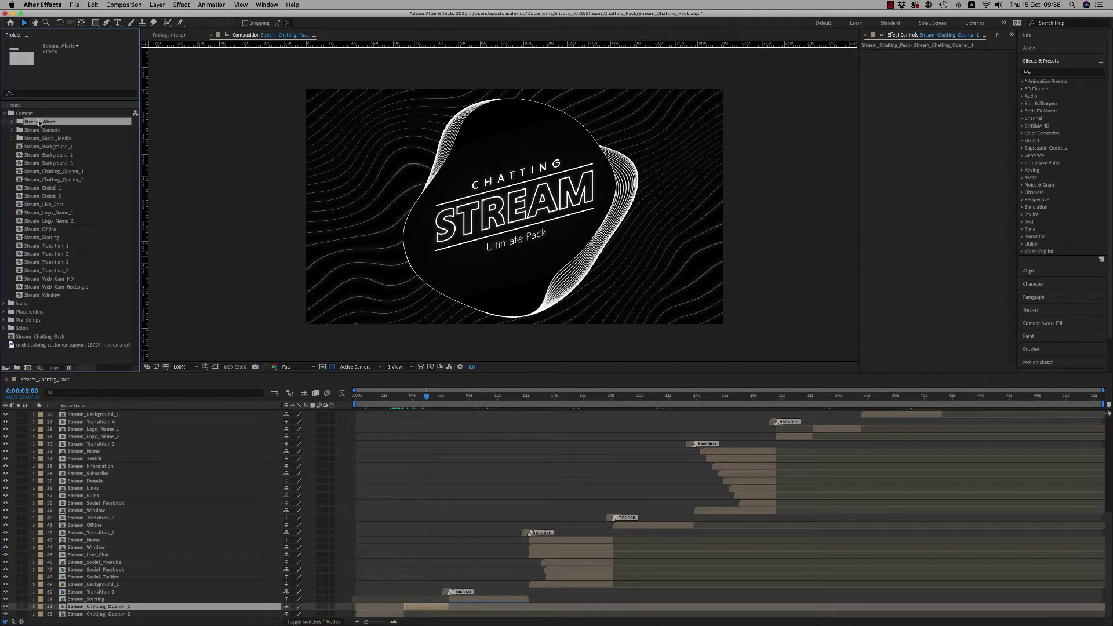
pyautogui.click(51, 171)
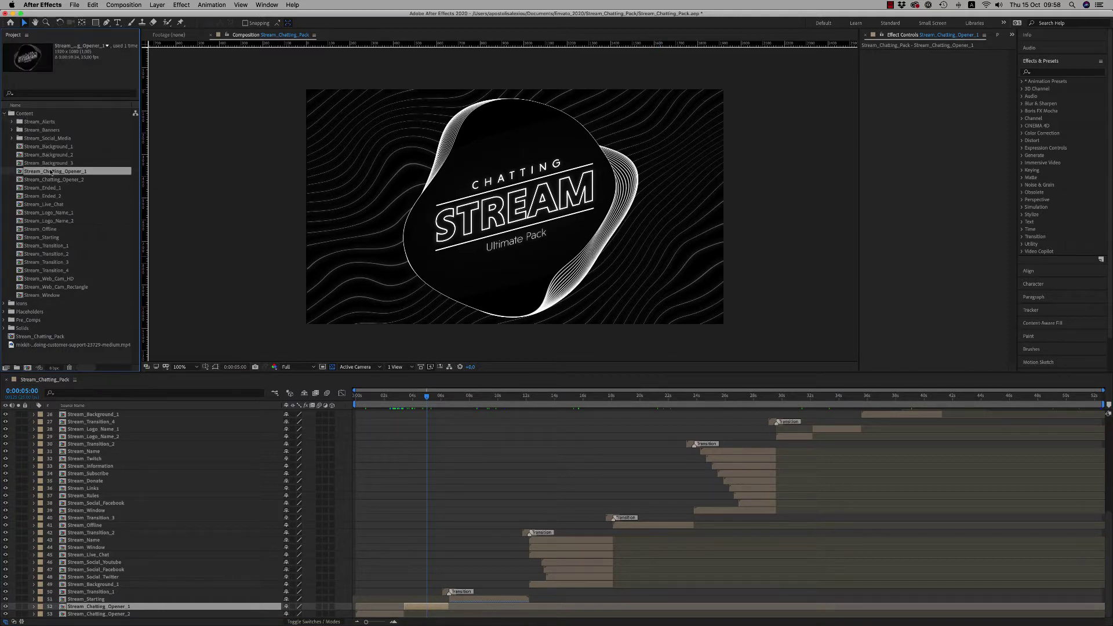
pyautogui.doubleClick(419, 607)
pyautogui.press('space')
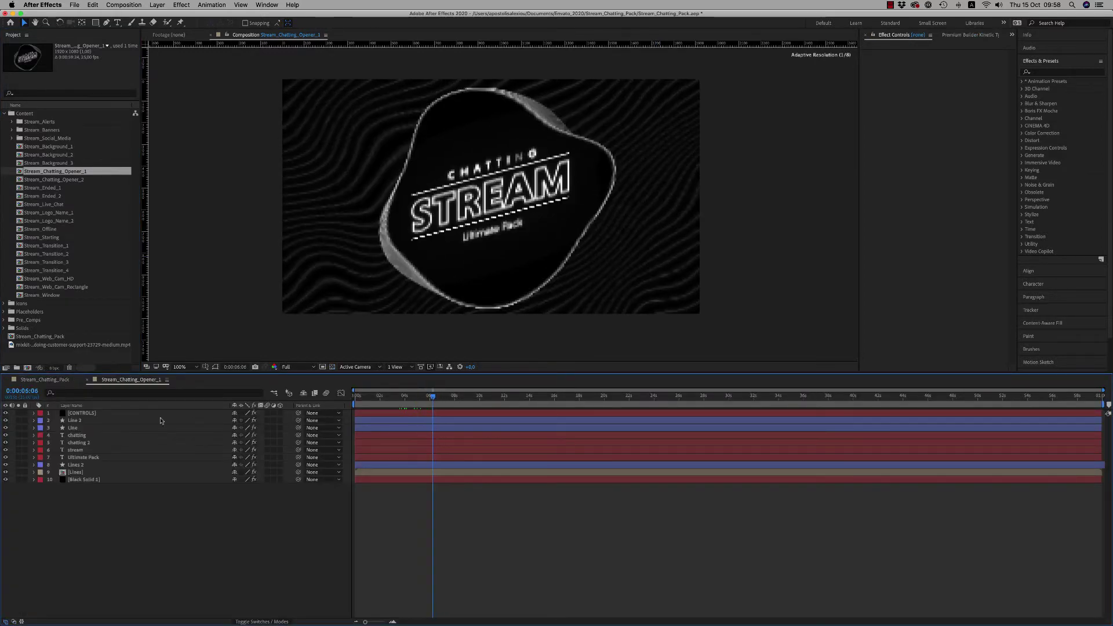
# - On the CONTROLS layer, set Color_1 to a bright turquoise and sample the same colour for Color_2
pyautogui.click(92, 413)
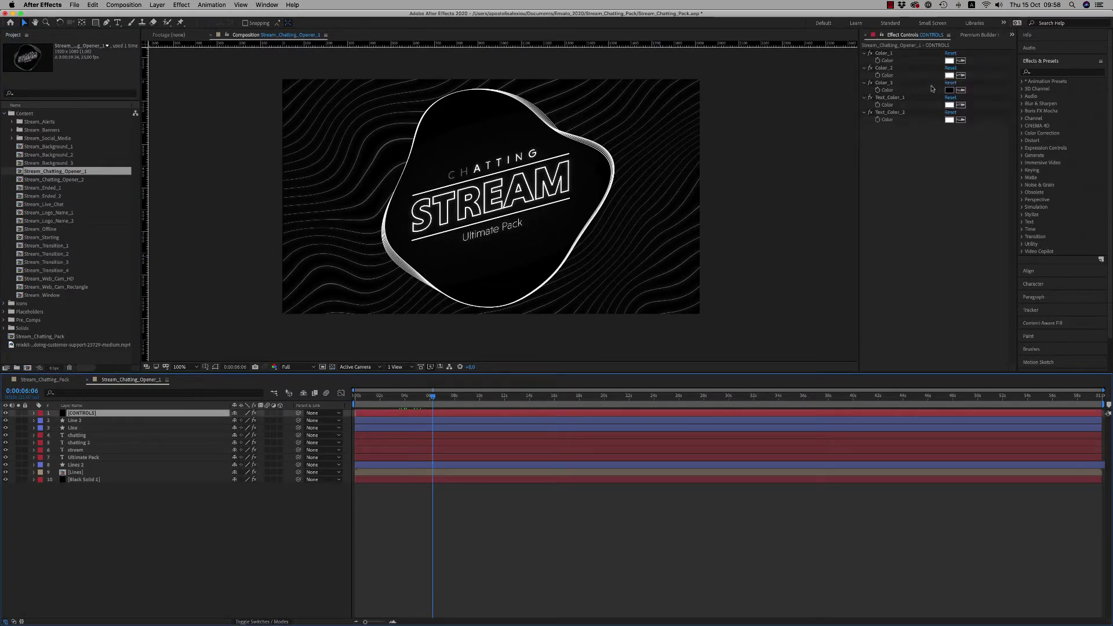
pyautogui.click(949, 61)
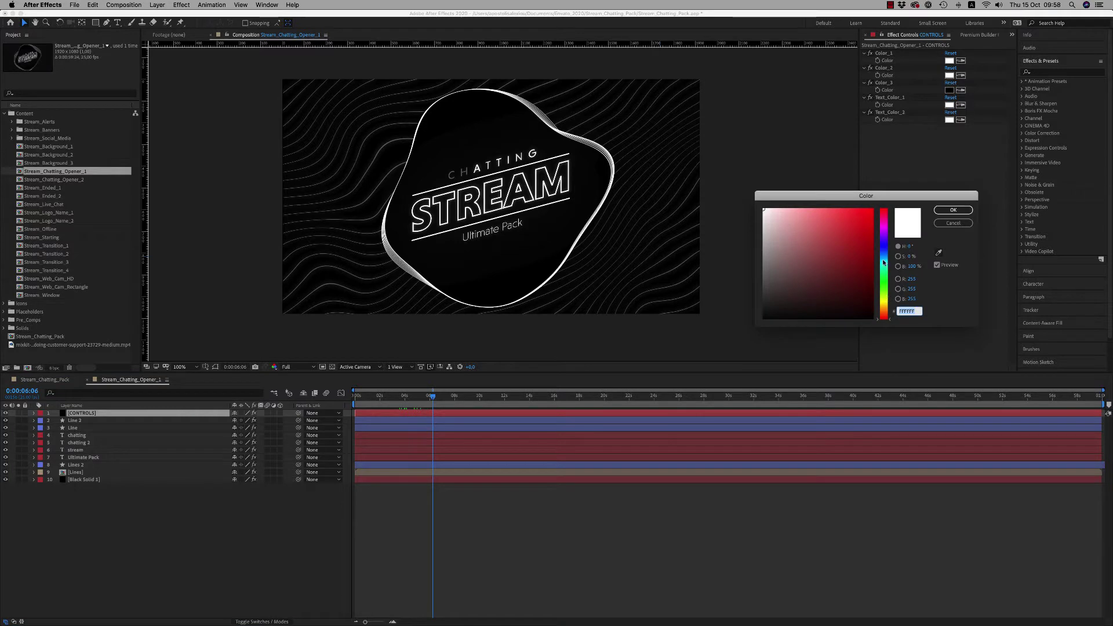
pyautogui.click(882, 256)
pyautogui.click(882, 262)
pyautogui.click(828, 231)
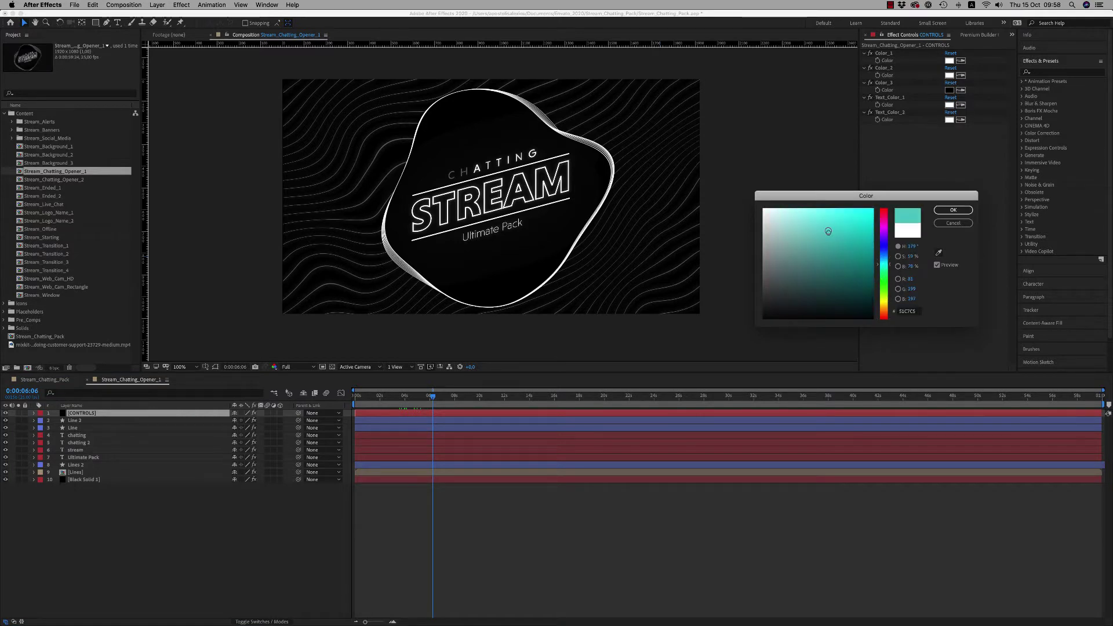
pyautogui.moveTo(827, 231); pyautogui.dragTo(827, 222)
pyautogui.moveTo(880, 259); pyautogui.dragTo(885, 268)
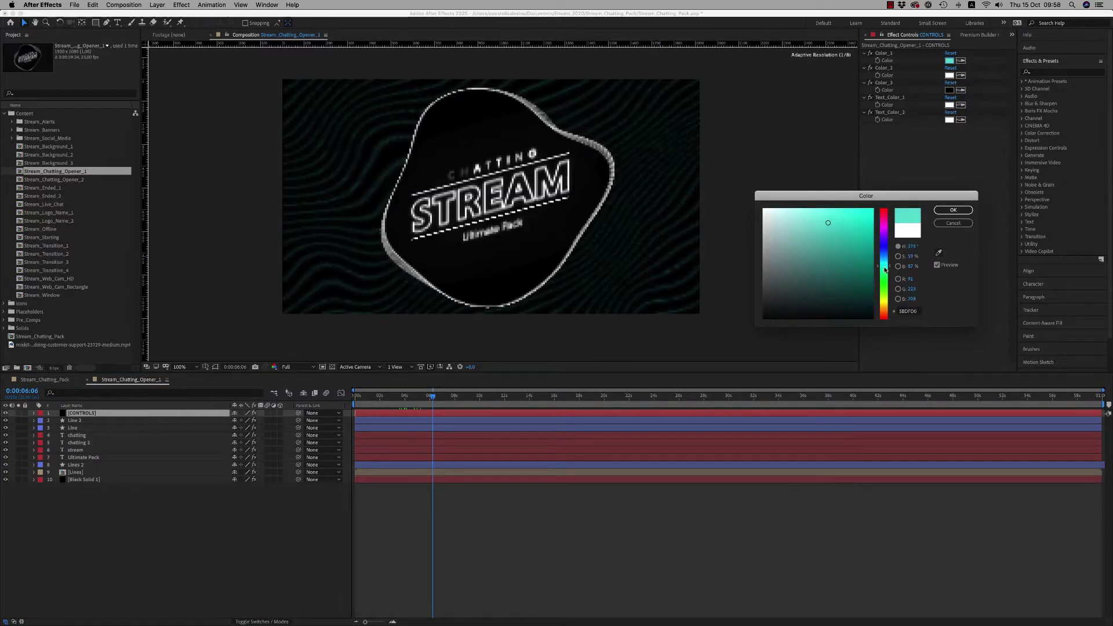
pyautogui.click(953, 210)
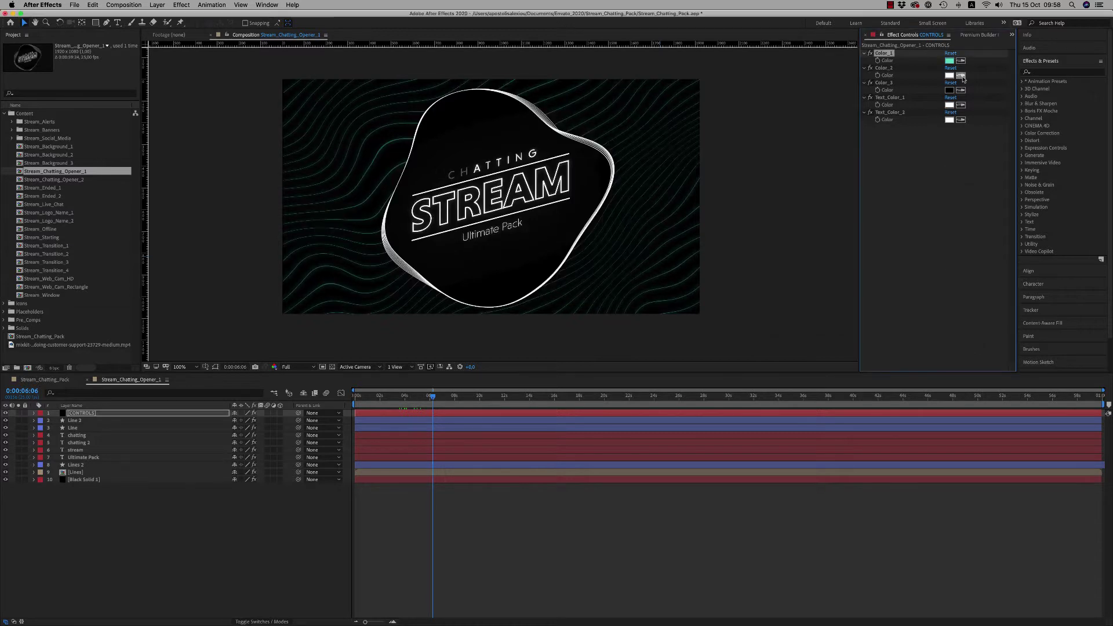
pyautogui.click(955, 58)
# - Set Color_3 of the CONTROLS layer to a dark navy blue
pyautogui.click(949, 90)
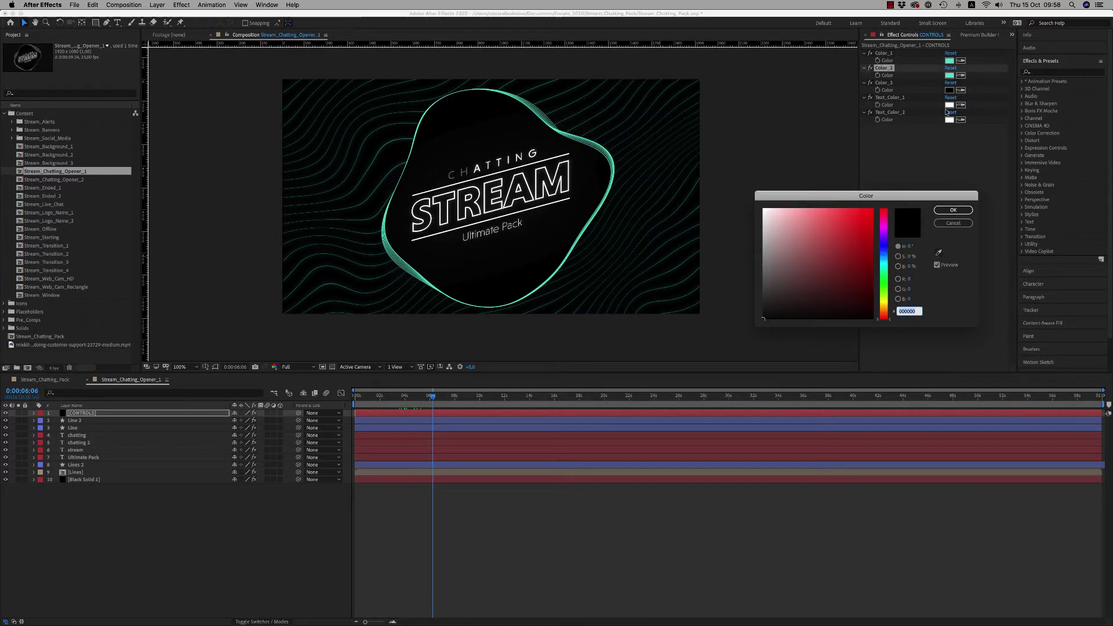
pyautogui.click(884, 248)
pyautogui.moveTo(841, 277); pyautogui.dragTo(844, 284)
pyautogui.moveTo(891, 257); pyautogui.dragTo(879, 256)
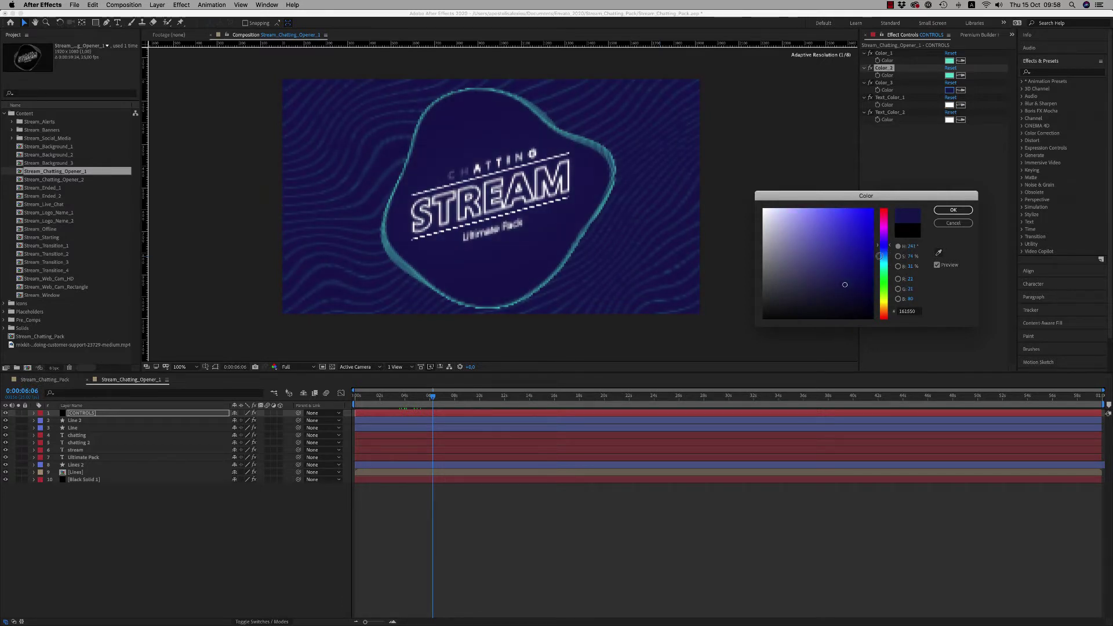
pyautogui.click(953, 210)
# - Sample the turquoise for Text_Color_1 and Text_Color_2, and view the recoloured opener at 0:00:09:10
pyautogui.click(954, 76)
pyautogui.click(960, 119)
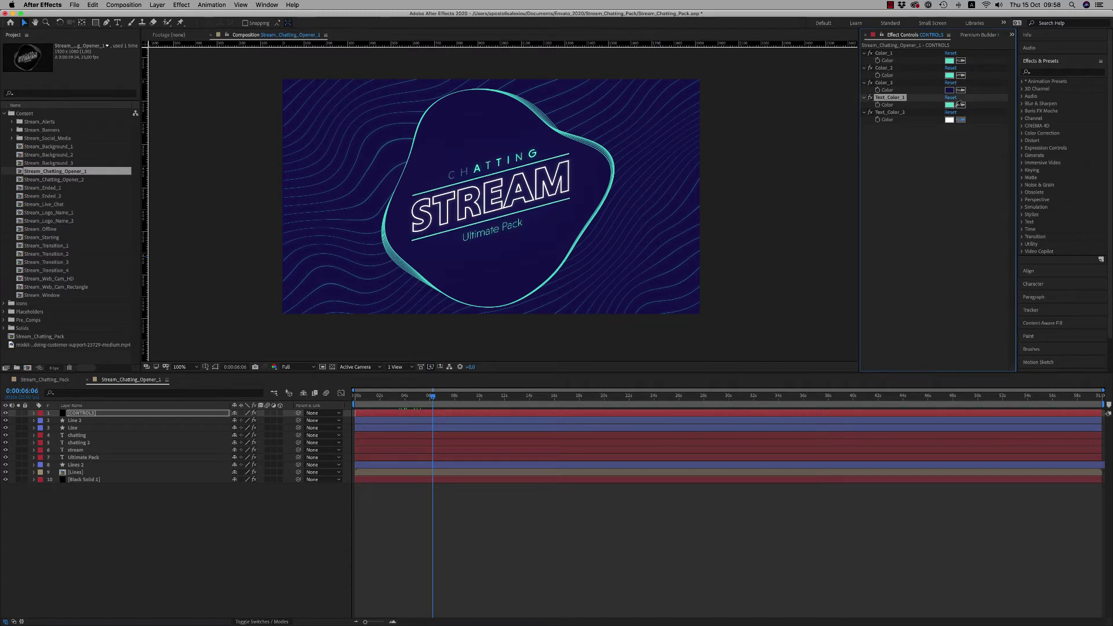
pyautogui.click(950, 104)
pyautogui.moveTo(432, 396); pyautogui.dragTo(472, 396)
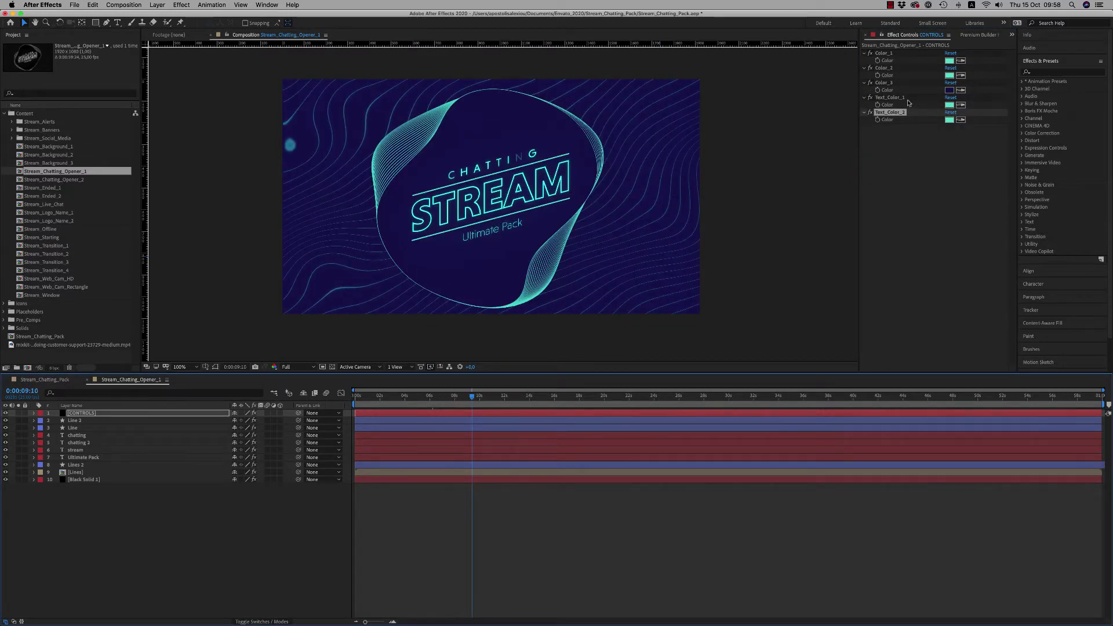
pyautogui.click(898, 152)
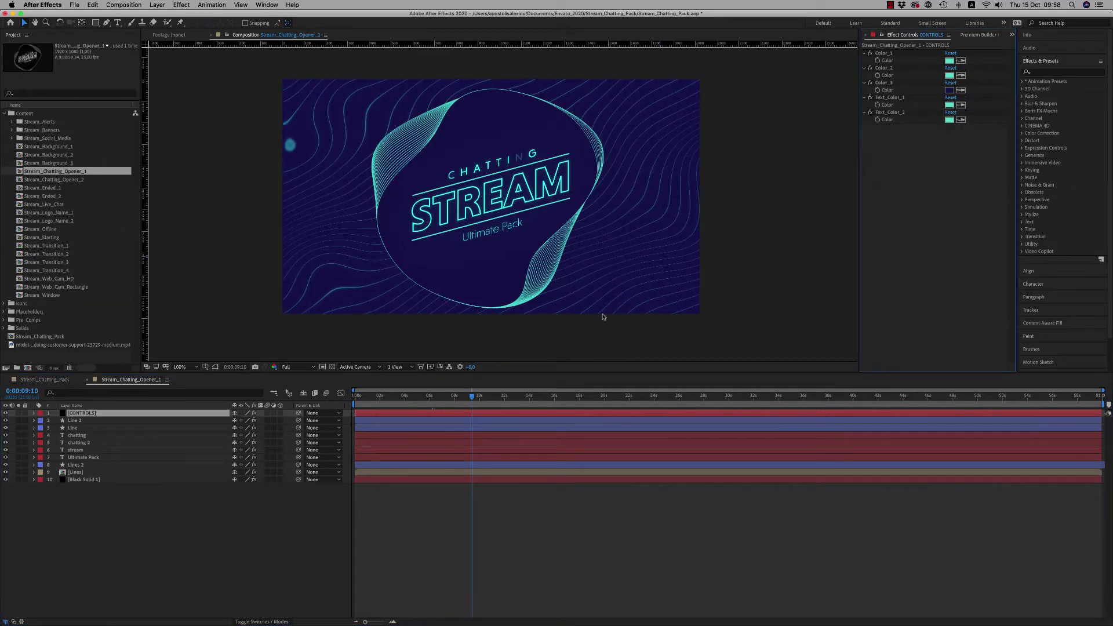
# - Replace the text of the chatting layer with "texthere"
pyautogui.doubleClick(83, 437)
pyautogui.write('ex')
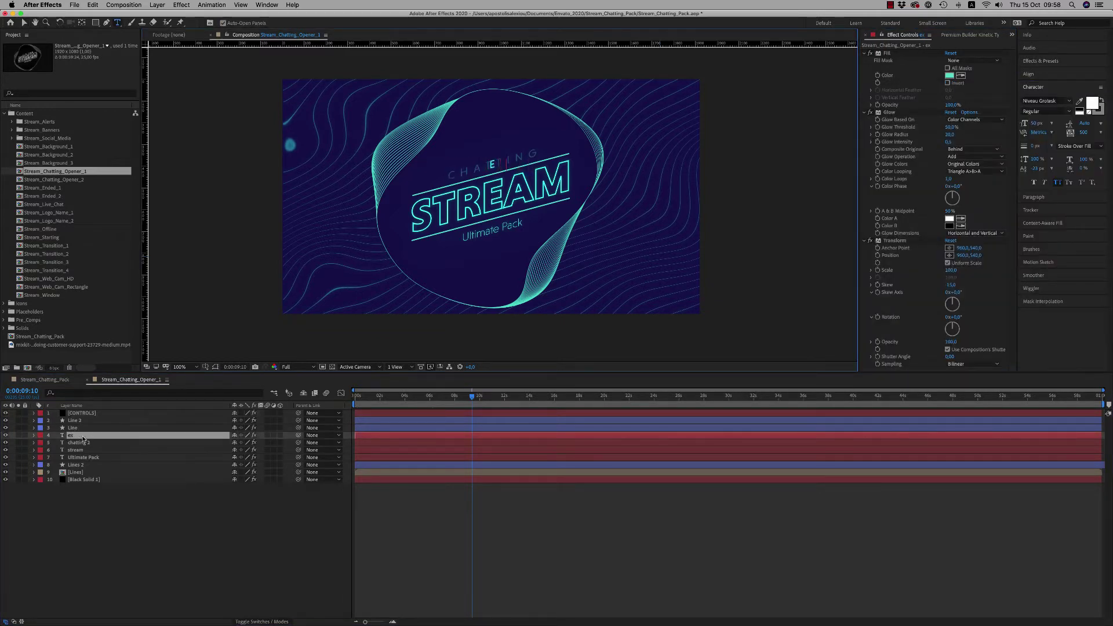
pyautogui.write('there')
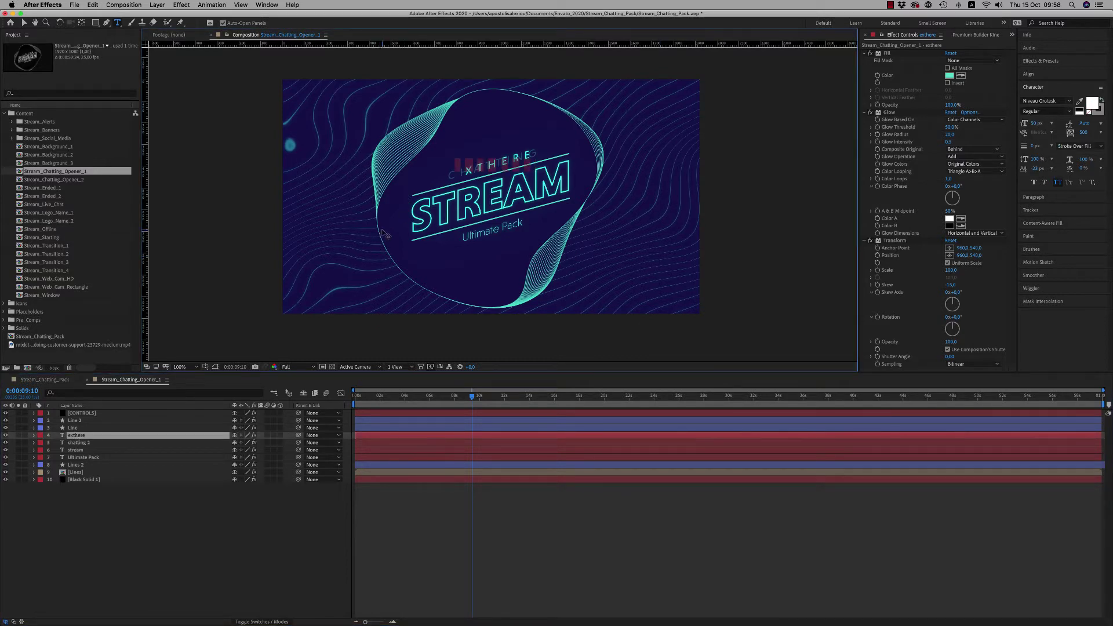
pyautogui.write('texthere')
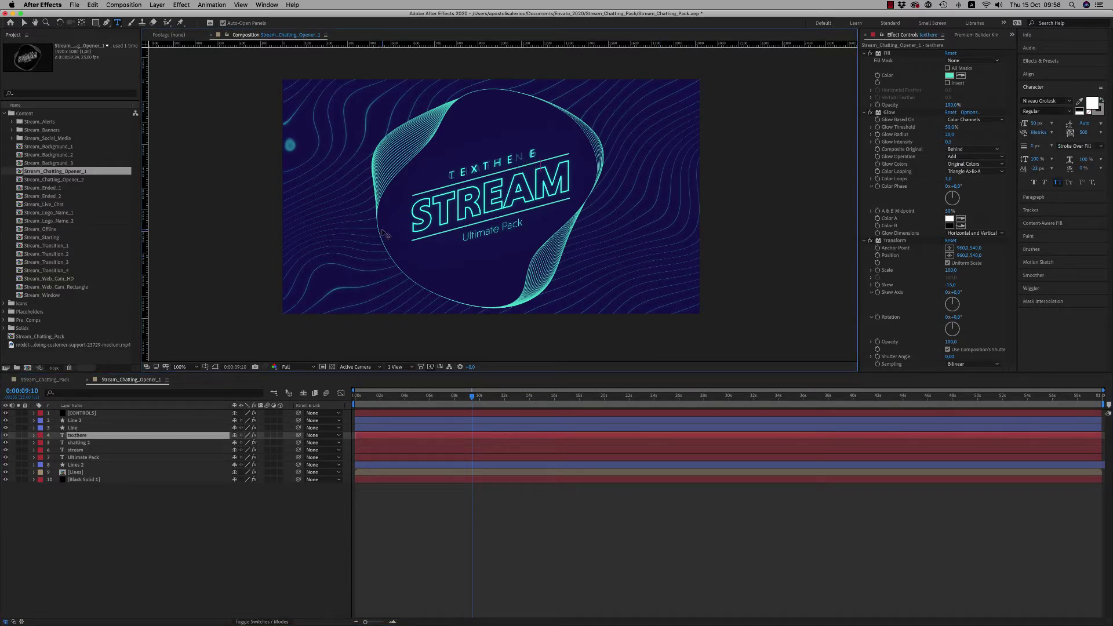
# - Reuse "texthere" as the text of the duplicate chatting 2 layer and preview the animation
pyautogui.click(77, 436)
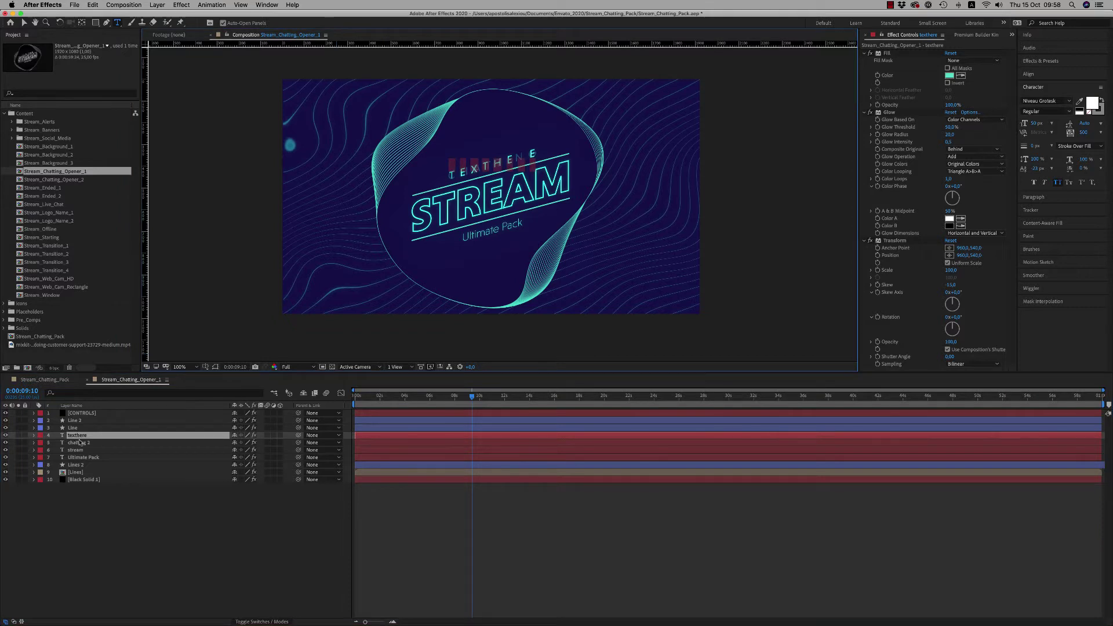
pyautogui.click(80, 443)
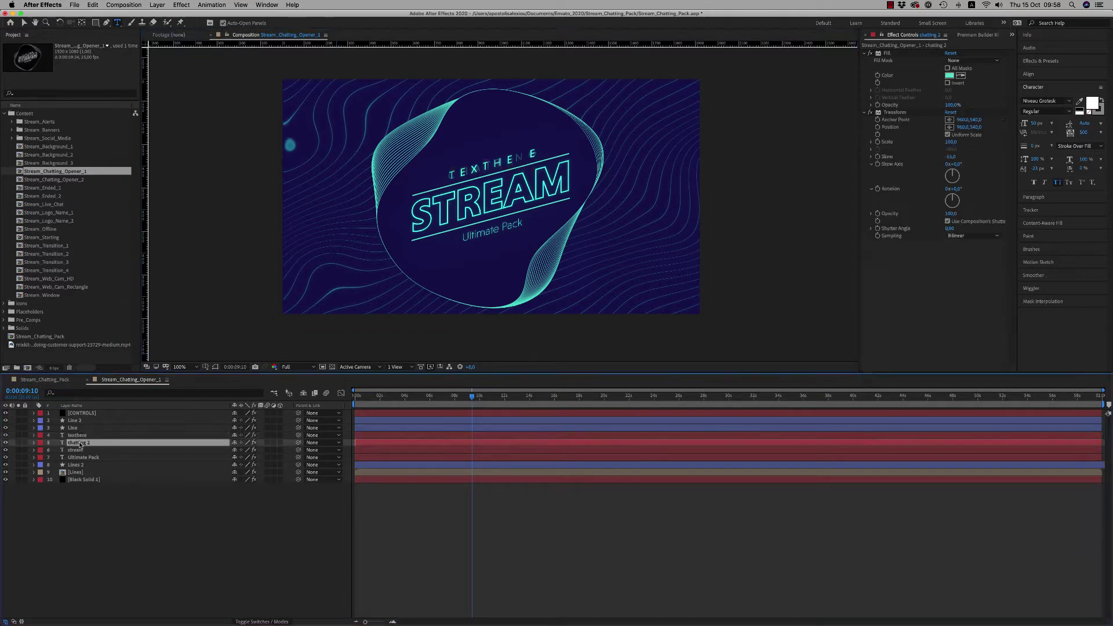
pyautogui.click(359, 548)
pyautogui.press('space')
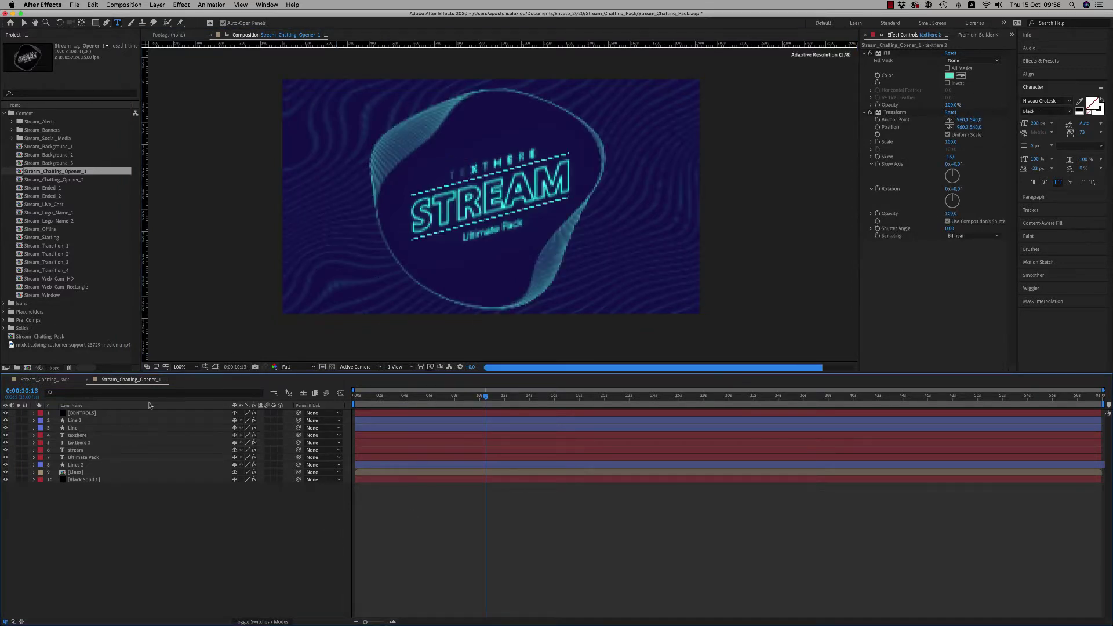
# - Replace the text of the large stream title layer with "namehere"
pyautogui.click(77, 451)
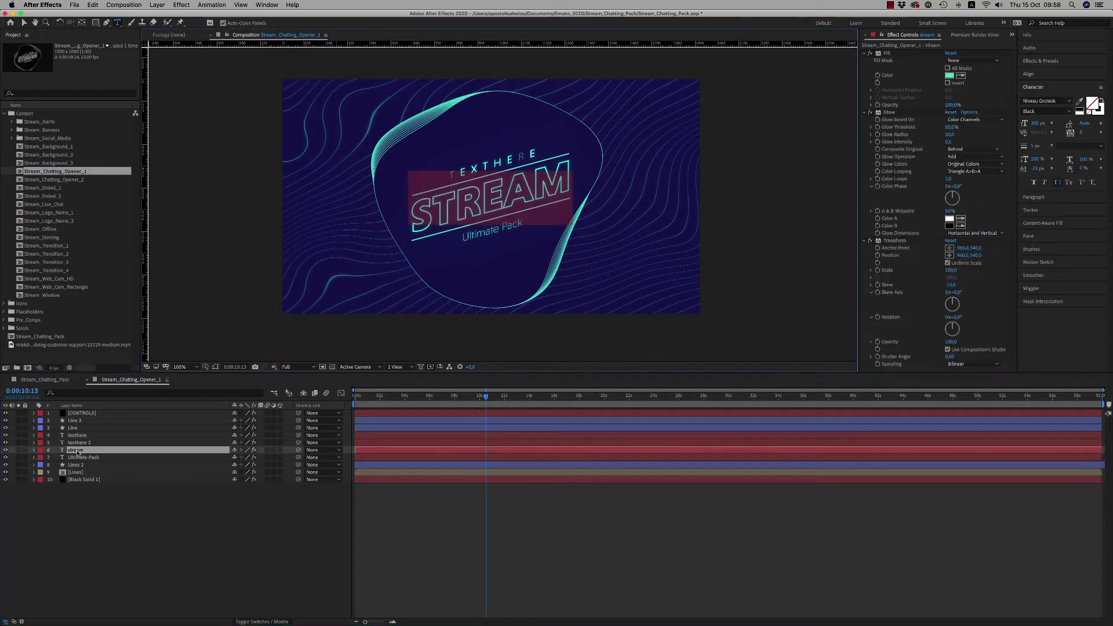
pyautogui.write('name')
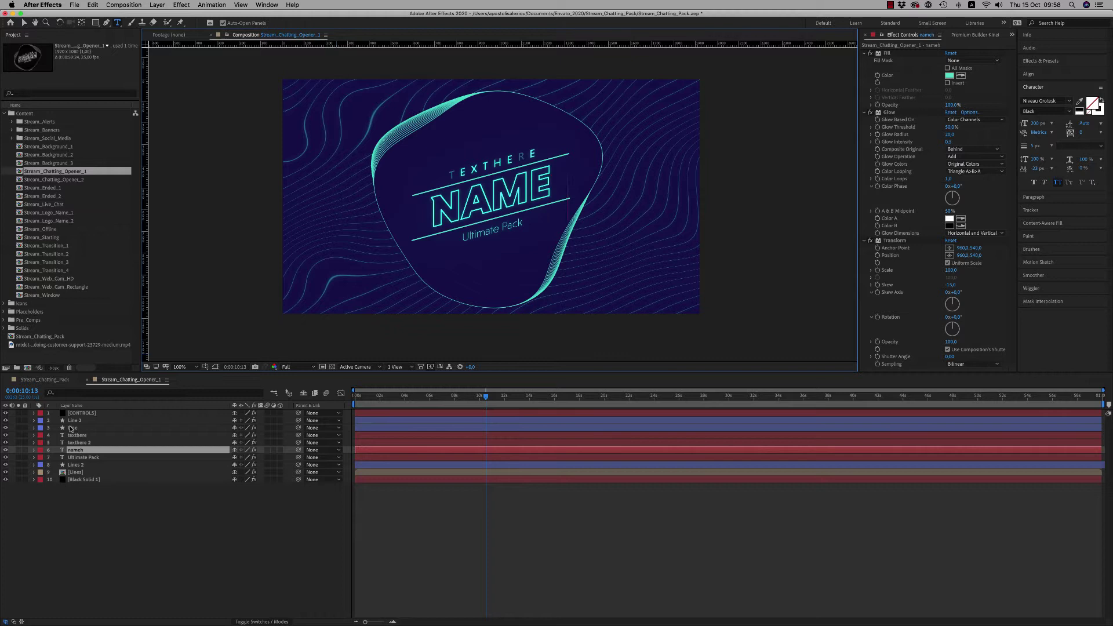
pyautogui.write('here')
pyautogui.click(95, 523)
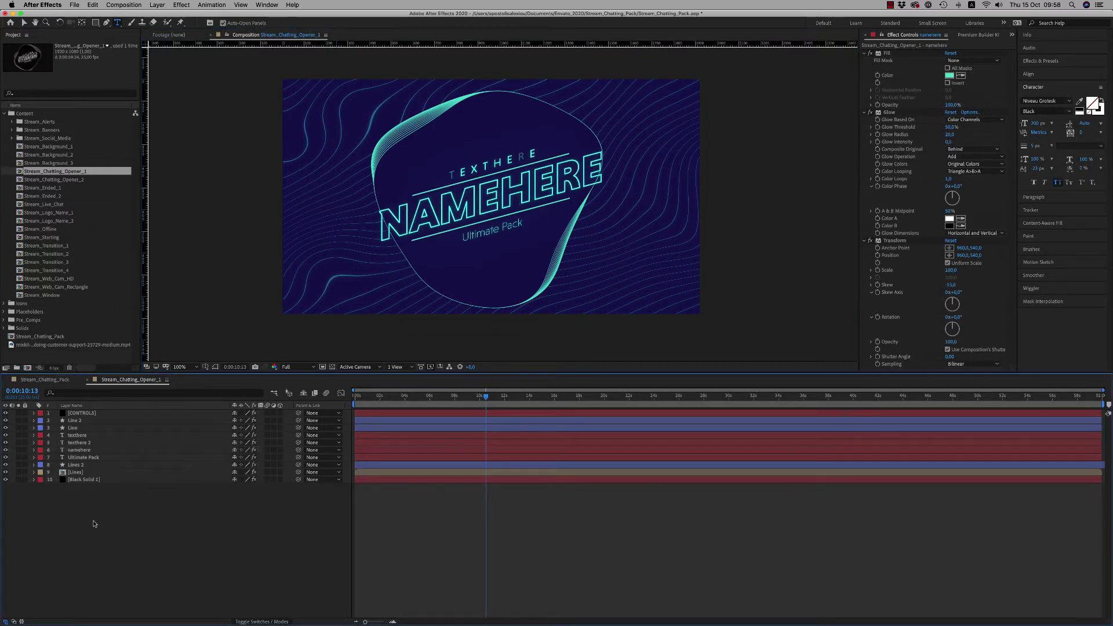
# - Show the Scale of the Lines 2 shape, hide it again, and try adjusting the Scale of Line 2
pyautogui.click(77, 466)
pyautogui.press('s')
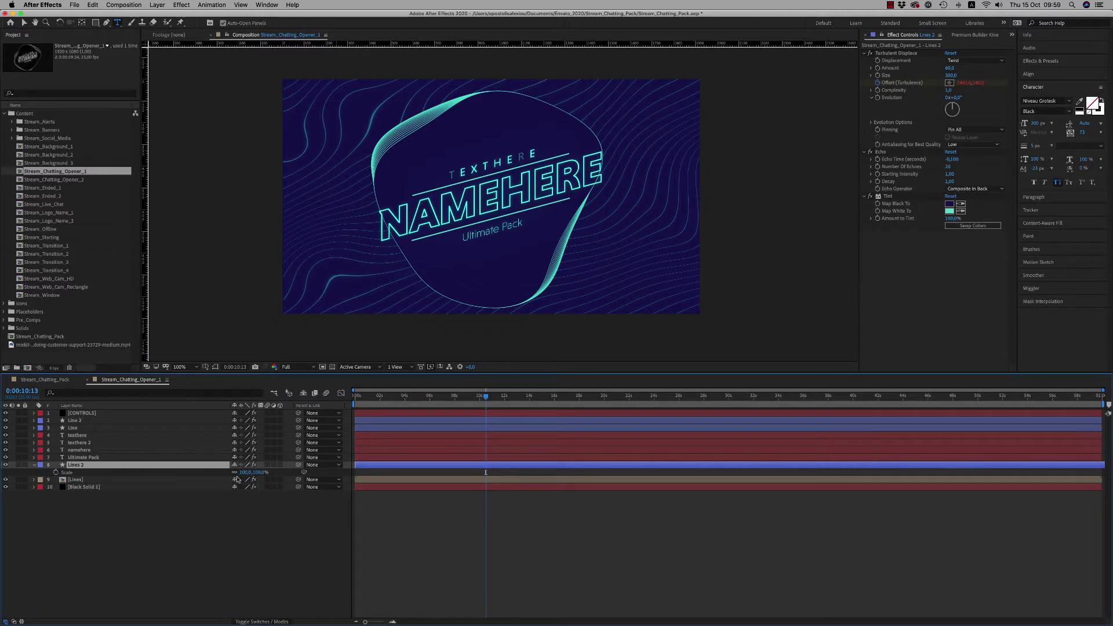
pyautogui.press('s')
pyautogui.click(74, 421)
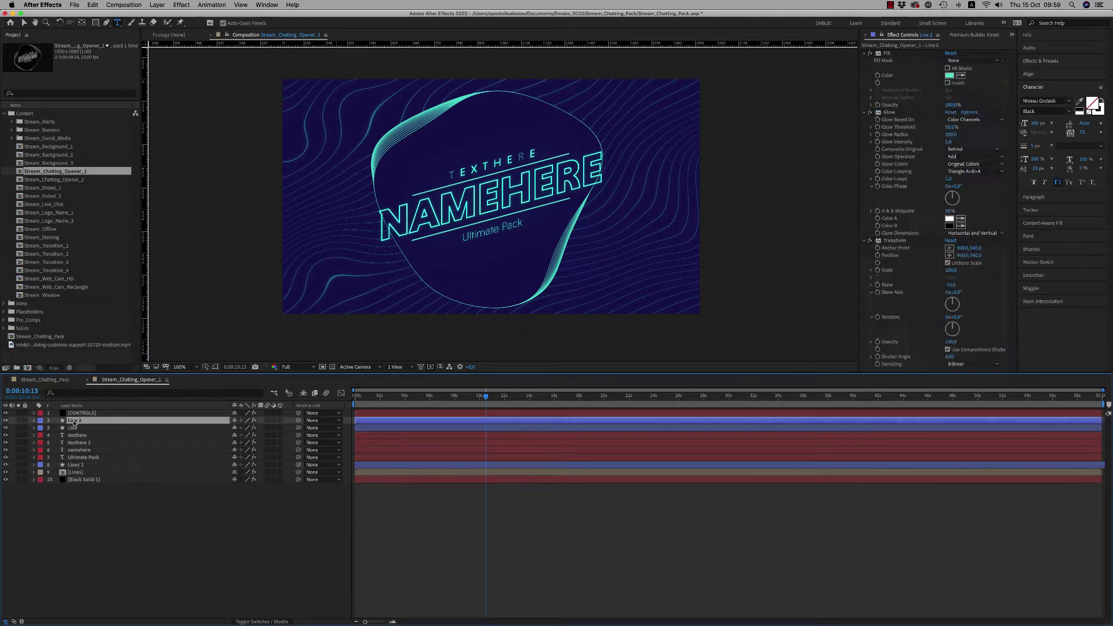
pyautogui.press('s')
pyautogui.moveTo(246, 429); pyautogui.dragTo(271, 475)
# - Restore the large title text to "stream" and collapse the Line 2 layer's properties
pyautogui.click(79, 457)
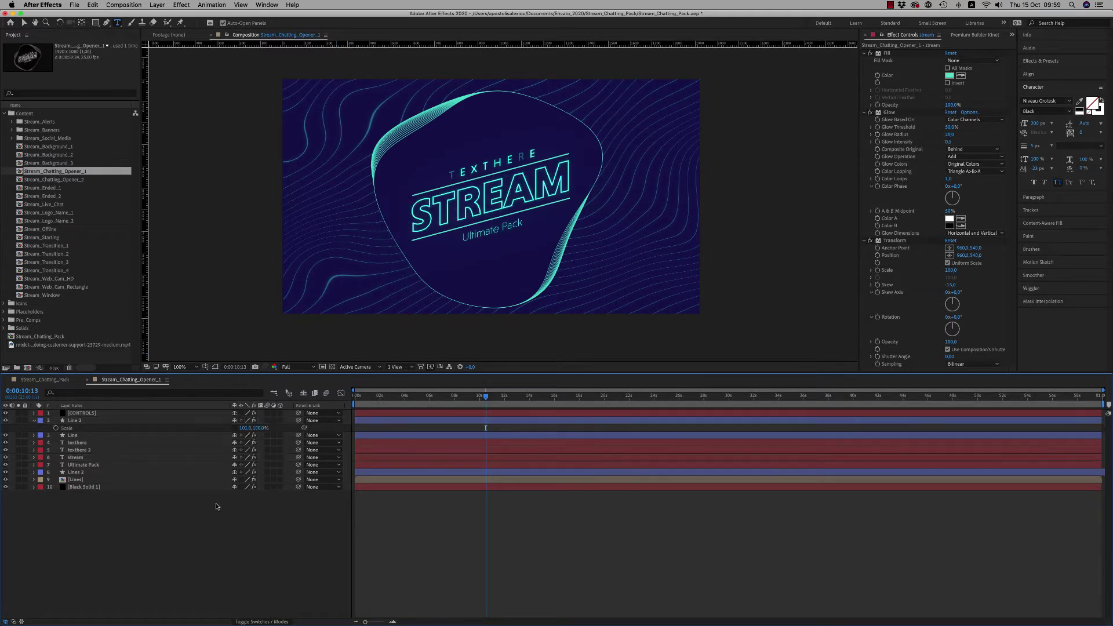
pyautogui.click(35, 420)
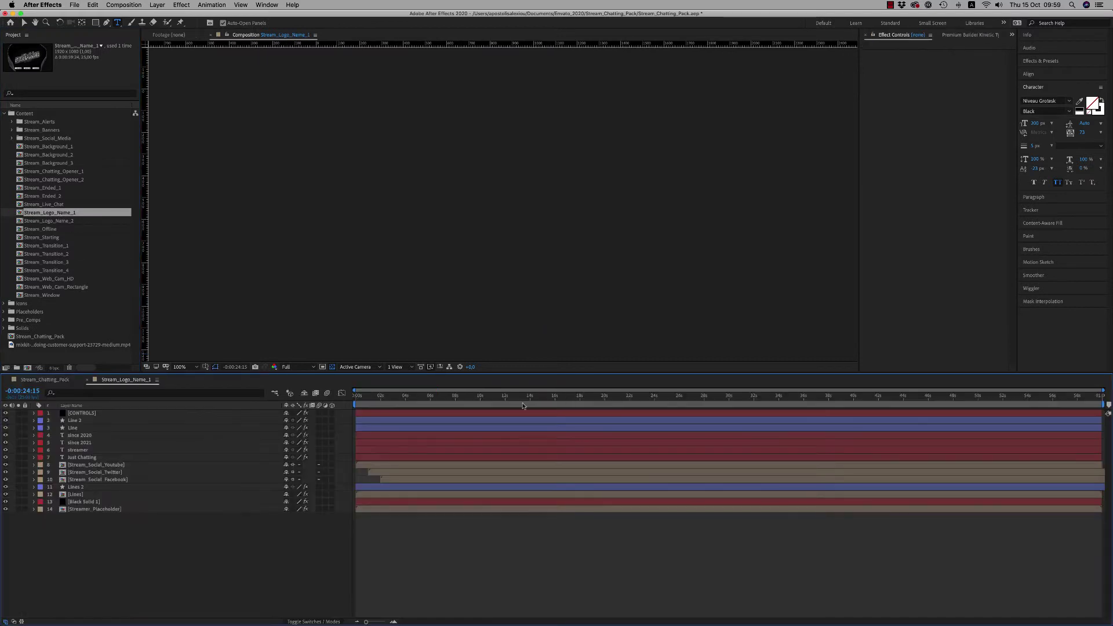
# - View the Stream_Logo_Name_1 composition at 0:00:10:18, then close it
pyautogui.click(475, 398)
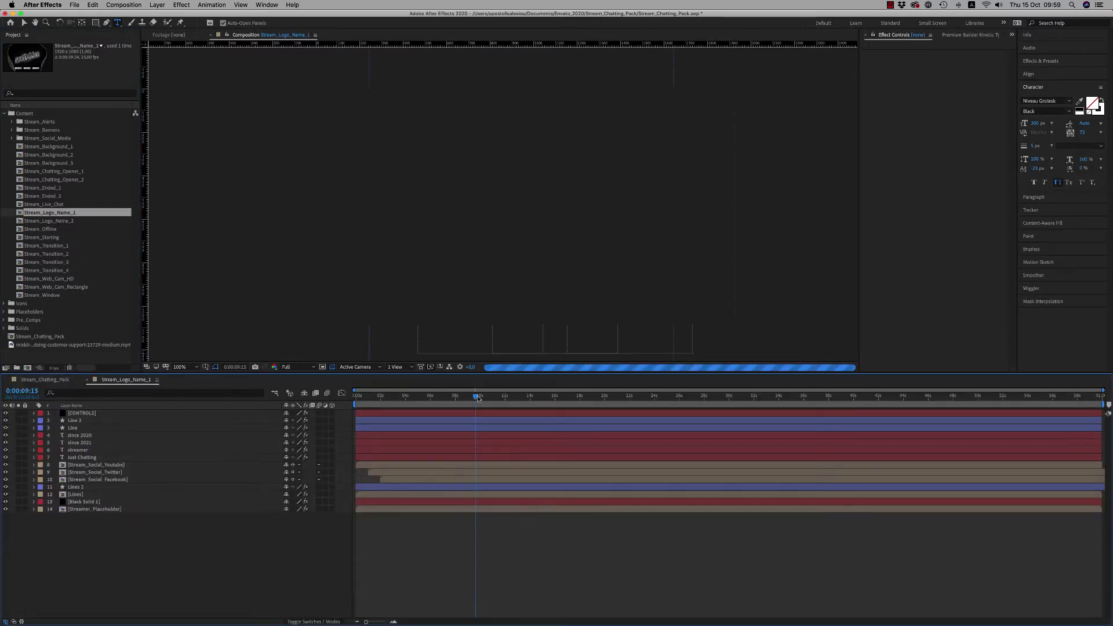
pyautogui.moveTo(475, 397); pyautogui.dragTo(490, 398)
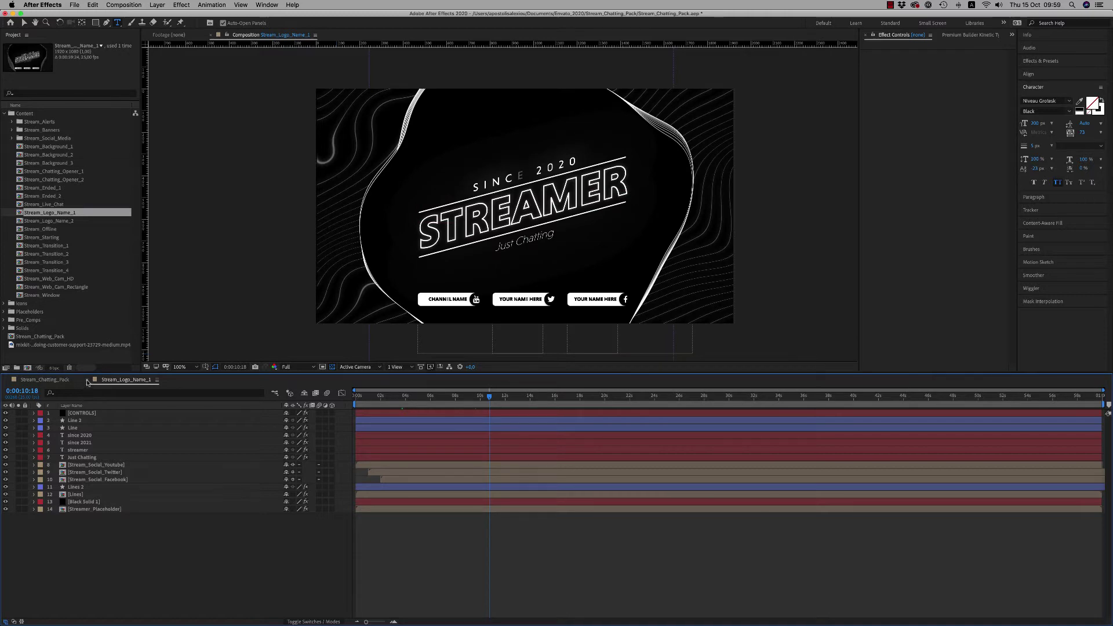
pyautogui.click(87, 380)
# - Check the edited opener in Stream_Chatting_Pack at 0:00:04:22, switch to the Selection tool and reopen Stream_Chatting_Opener_1
pyautogui.moveTo(397, 398); pyautogui.dragTo(413, 398)
pyautogui.click(425, 396)
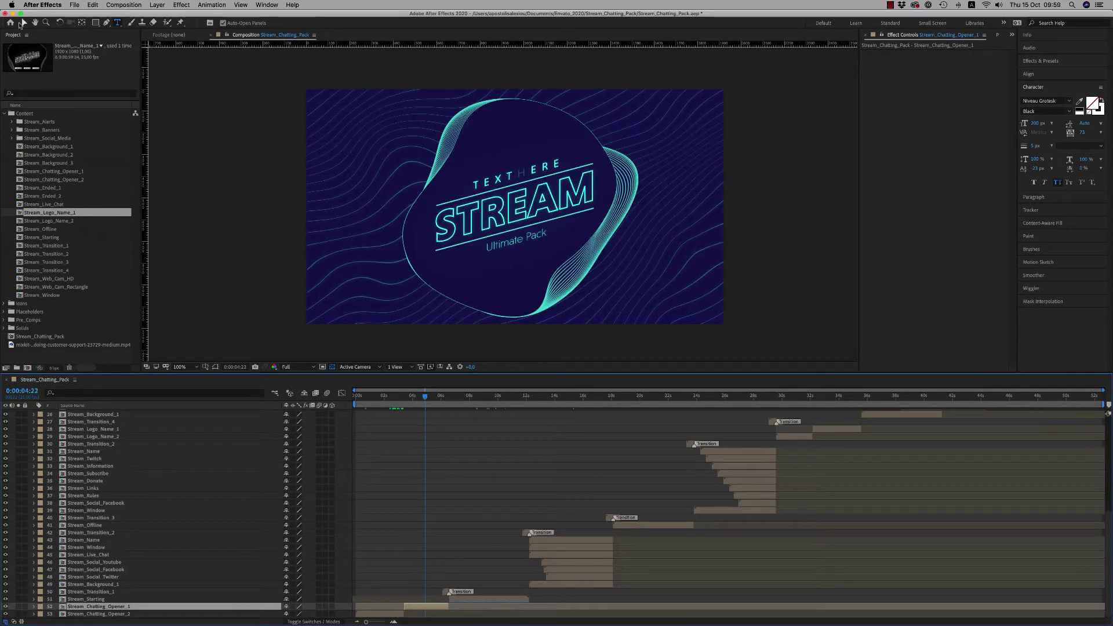
pyautogui.click(23, 22)
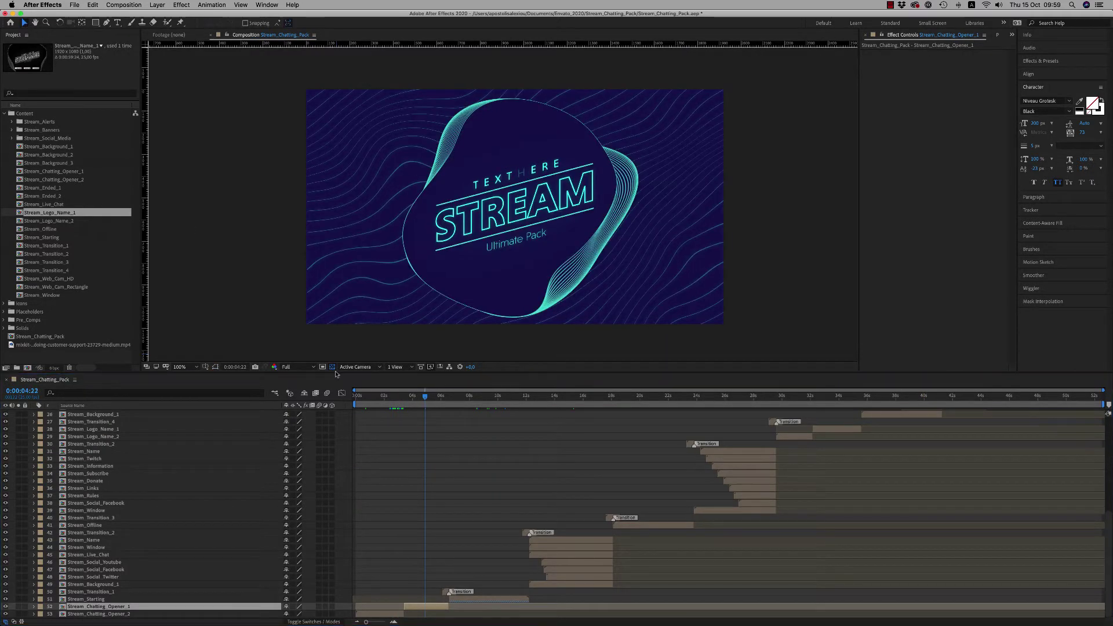
pyautogui.doubleClick(432, 608)
# - Try a Transform Skew of 0 on the texthere layer and undo the change
pyautogui.click(83, 436)
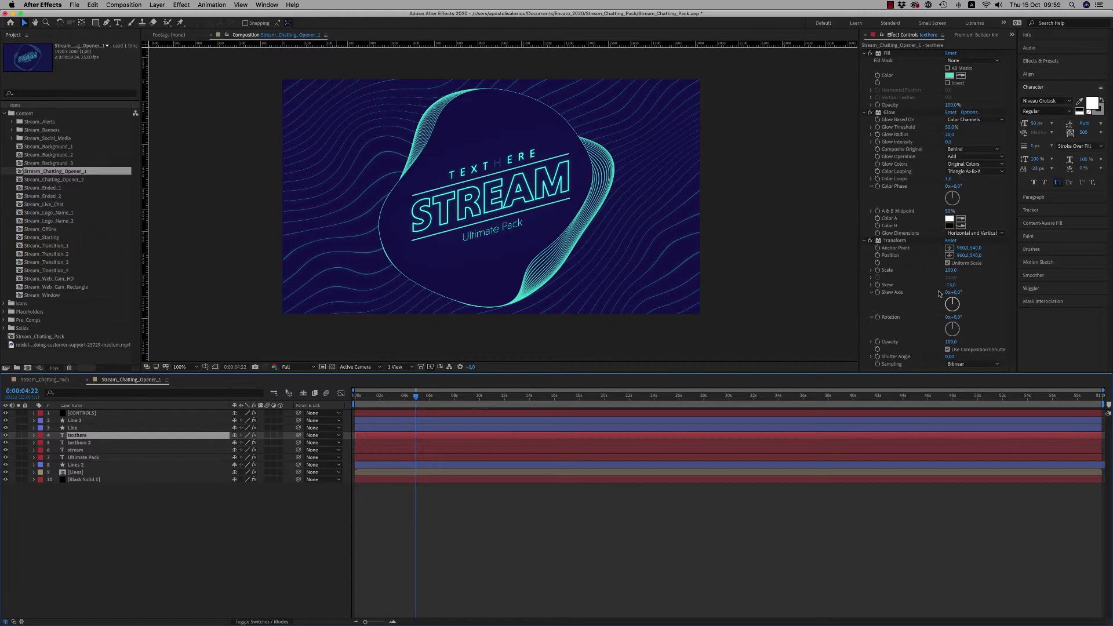
pyautogui.click(953, 286)
pyautogui.write('0')
pyautogui.press('Return')
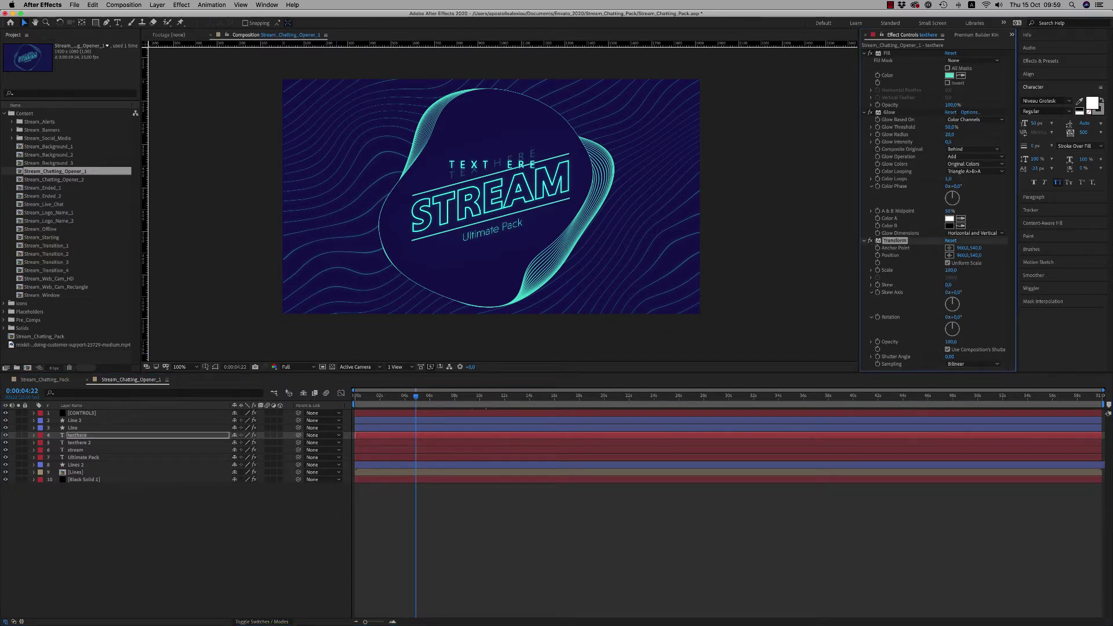
pyautogui.press('super+z')
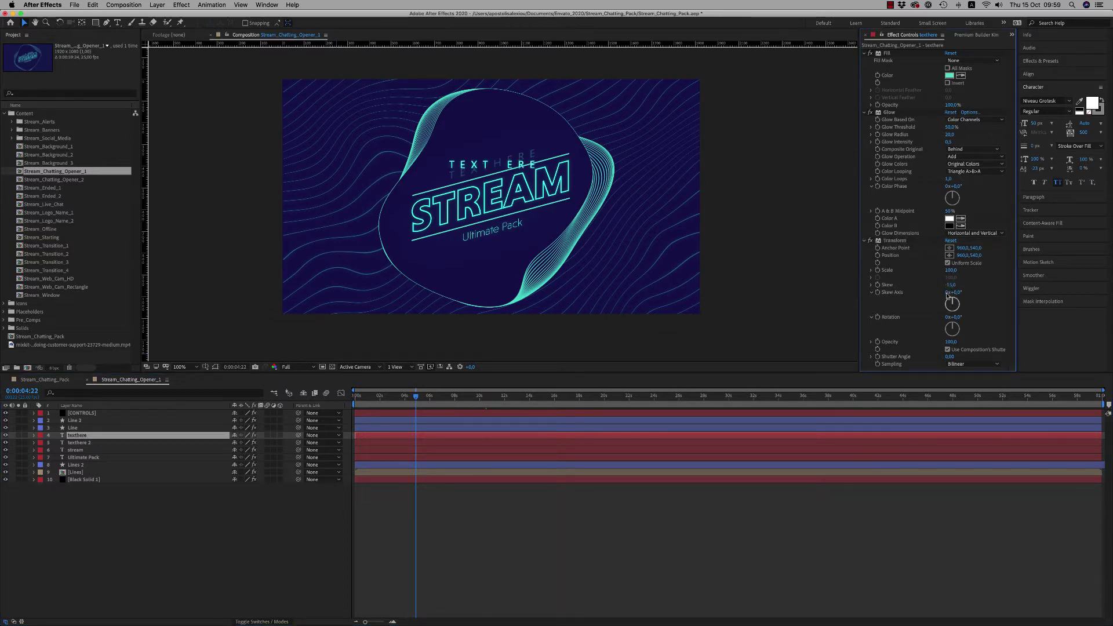
# - Try a Transform Skew of 0 on the stream layer, undo the change and deselect the layer
pyautogui.click(78, 452)
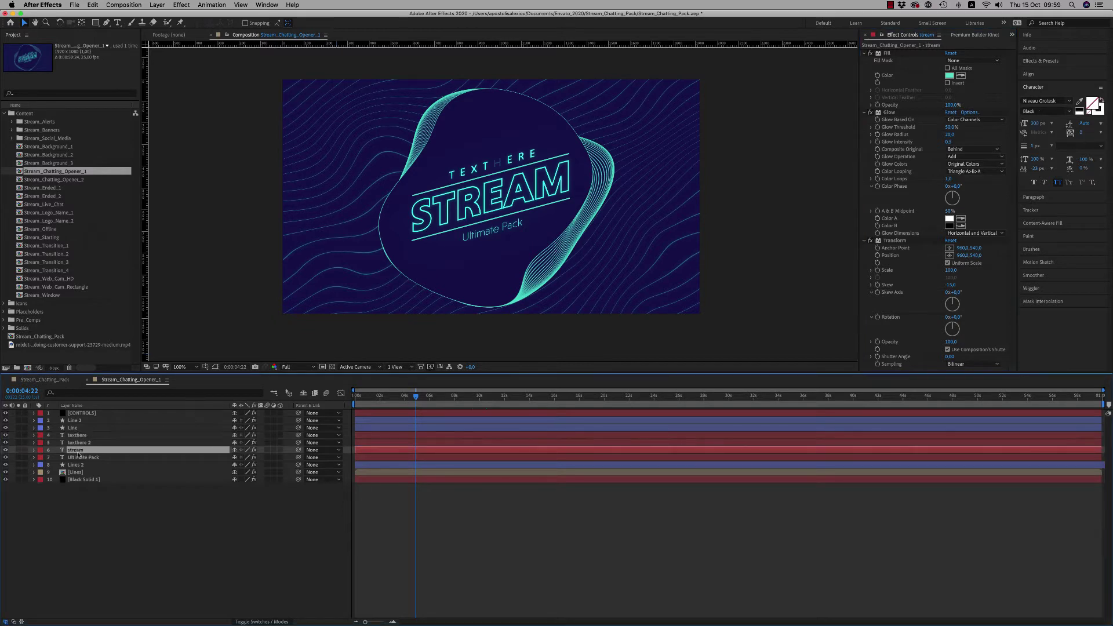
pyautogui.click(951, 285)
pyautogui.write('0')
pyautogui.press('Return')
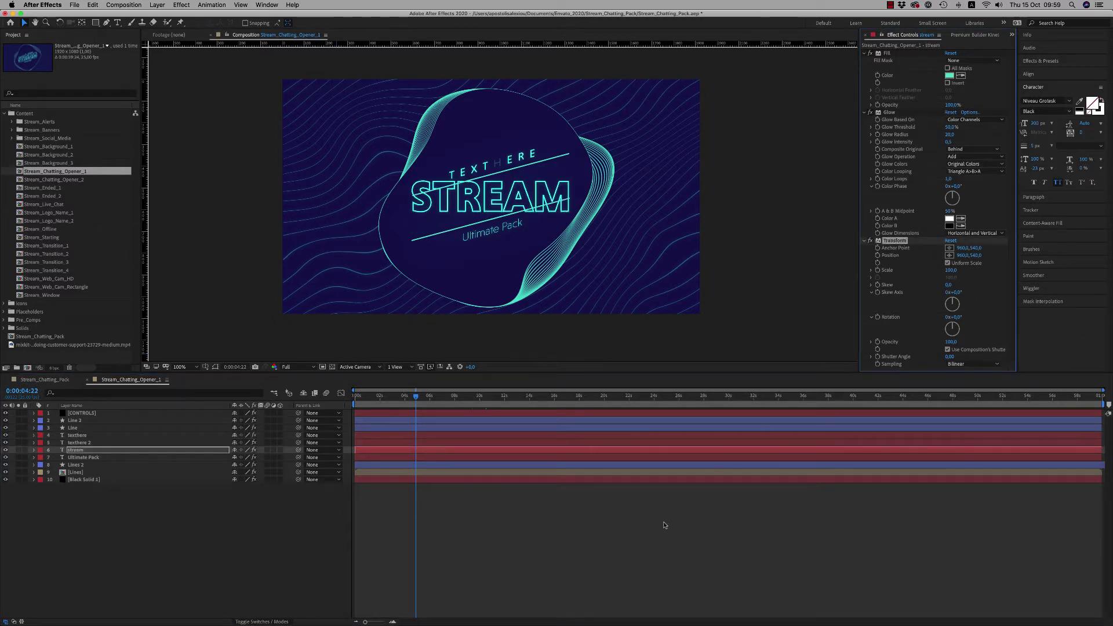
pyautogui.press('super+z')
pyautogui.click(468, 526)
# - Show the Essential Graphics panel and set its master composition to Stream_Chatting_Opener_1
pyautogui.click(278, 5)
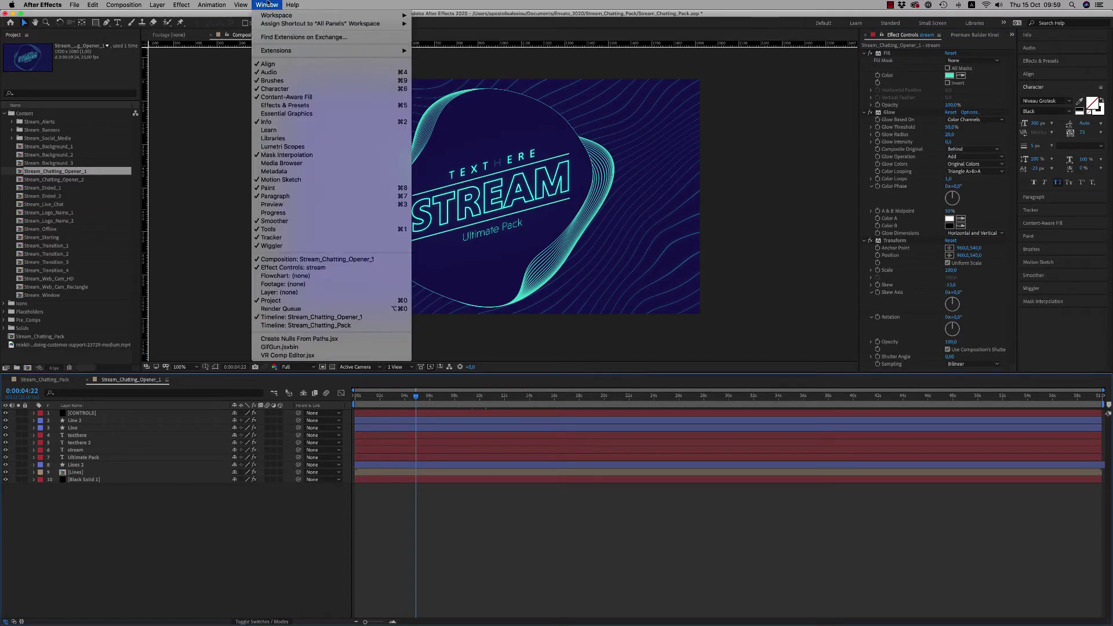
pyautogui.click(308, 113)
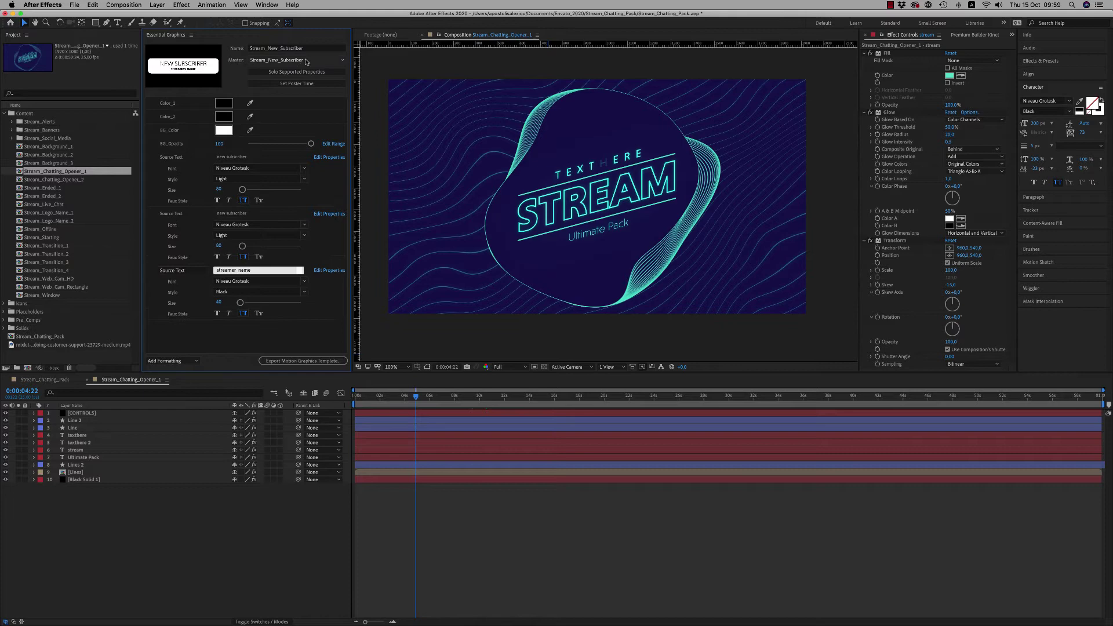
pyautogui.click(307, 60)
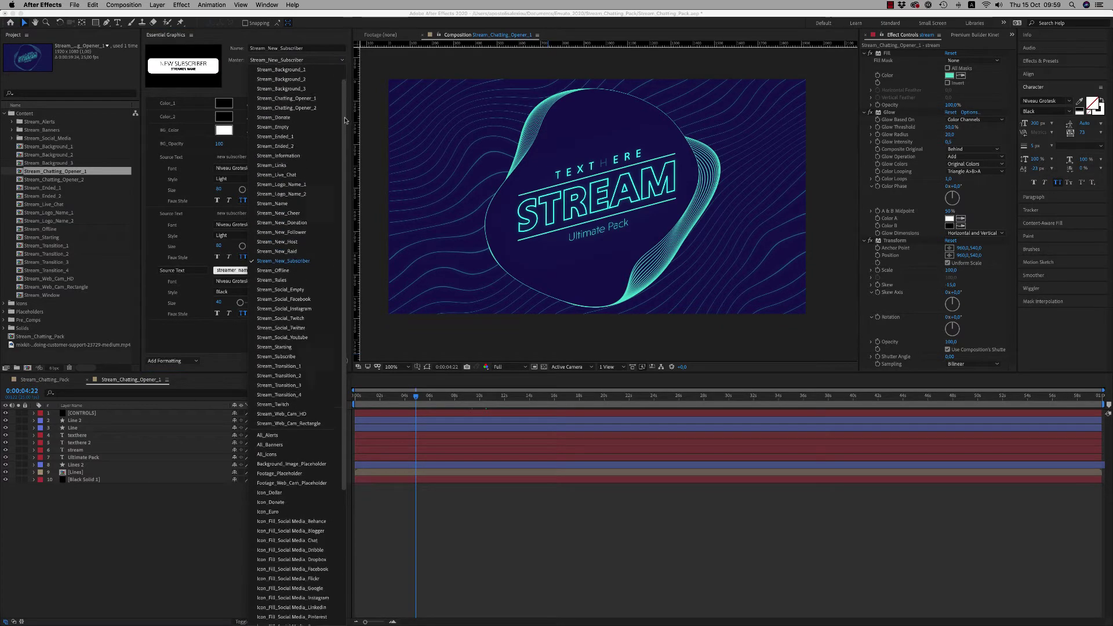
pyautogui.moveTo(345, 126); pyautogui.dragTo(345, 106)
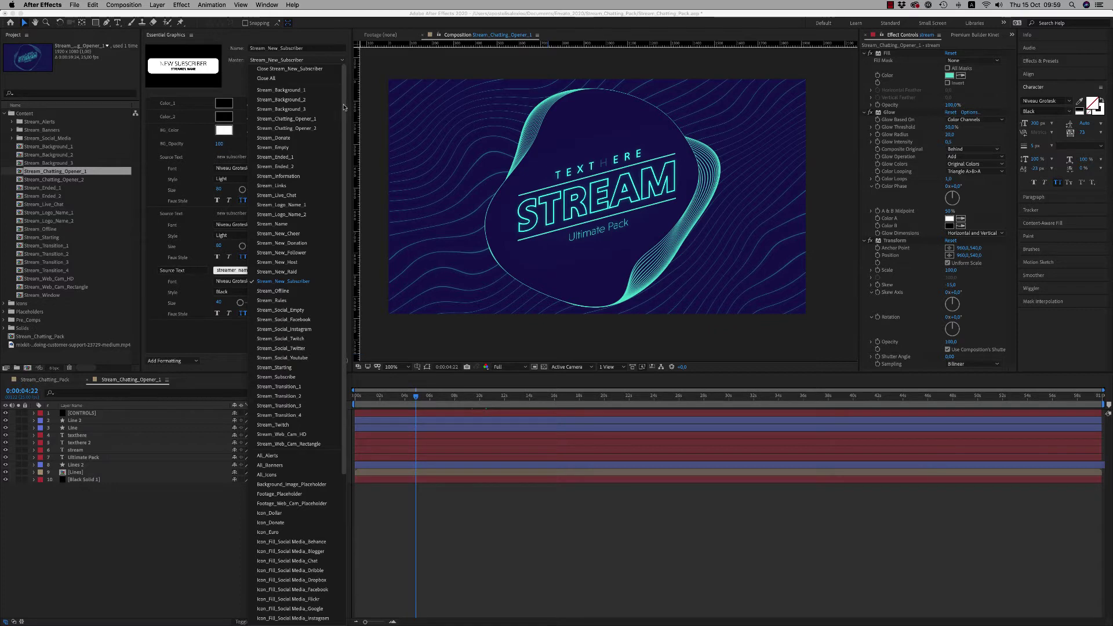
pyautogui.click(312, 120)
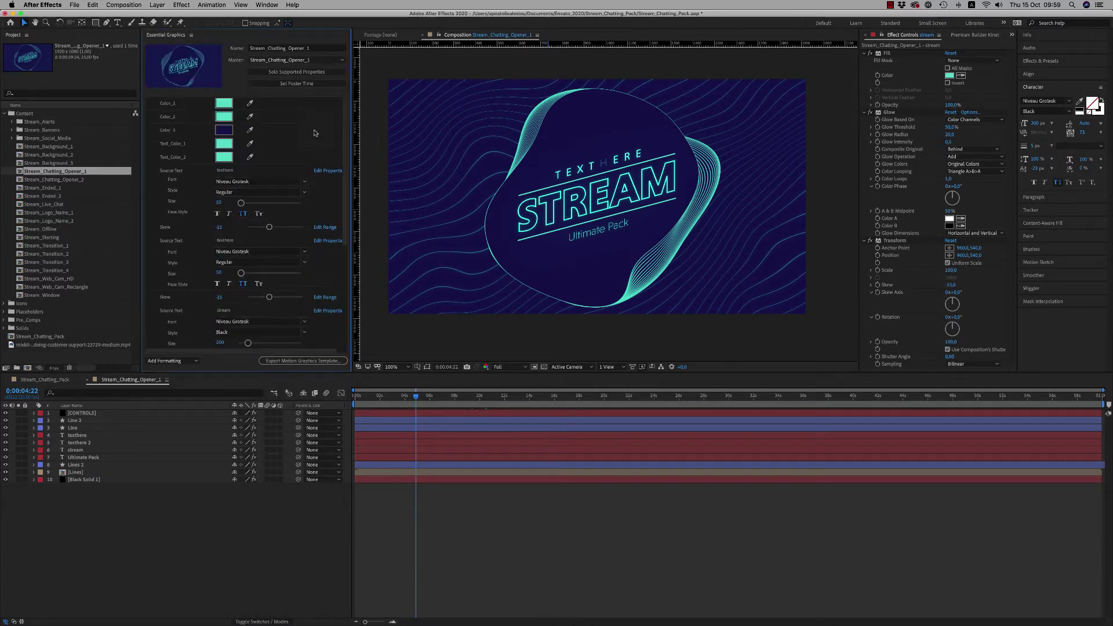
# - At 0:00:05:21, try a different Skew on the second texthere text in Essential Graphics and undo it
pyautogui.click(427, 397)
pyautogui.moveTo(346, 201); pyautogui.dragTo(345, 245)
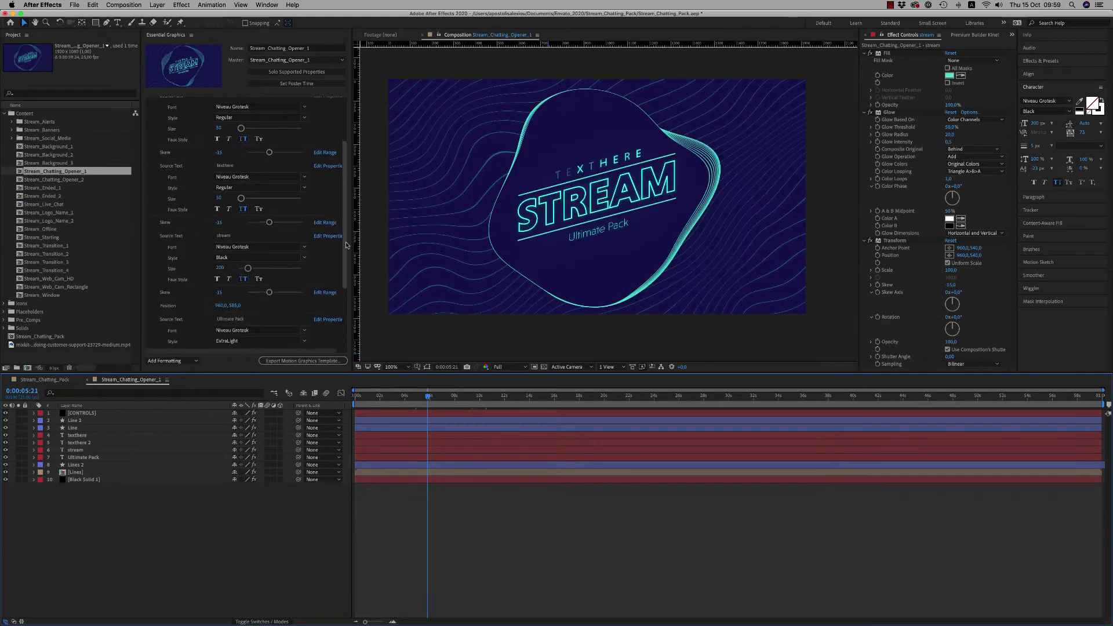
pyautogui.moveTo(269, 212); pyautogui.dragTo(281, 214)
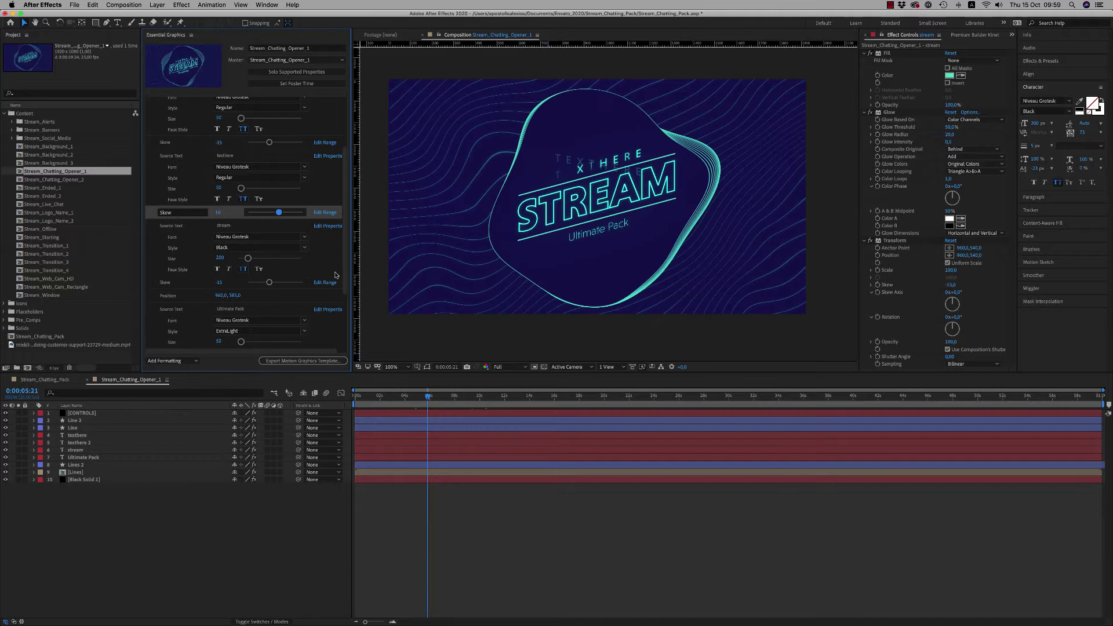
pyautogui.press('super+z')
# - Look through the opener's Essential Graphics properties, view the frame at 0:00:06:11 and hide the Essential Graphics panel
pyautogui.scroll(5, 347, 232)
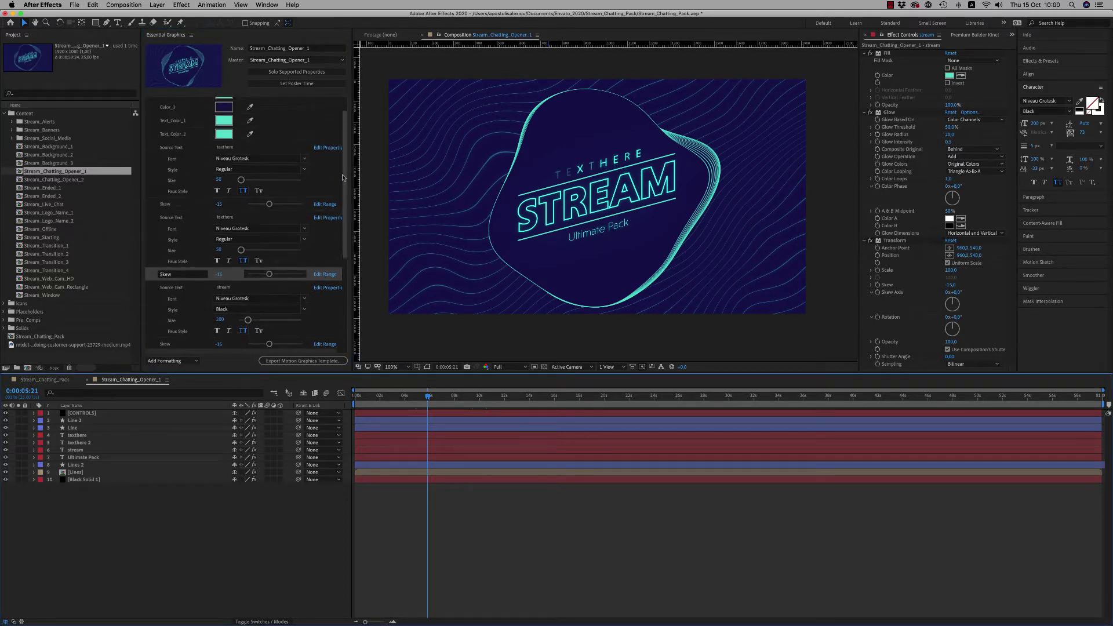
pyautogui.scroll(-10, 346, 160)
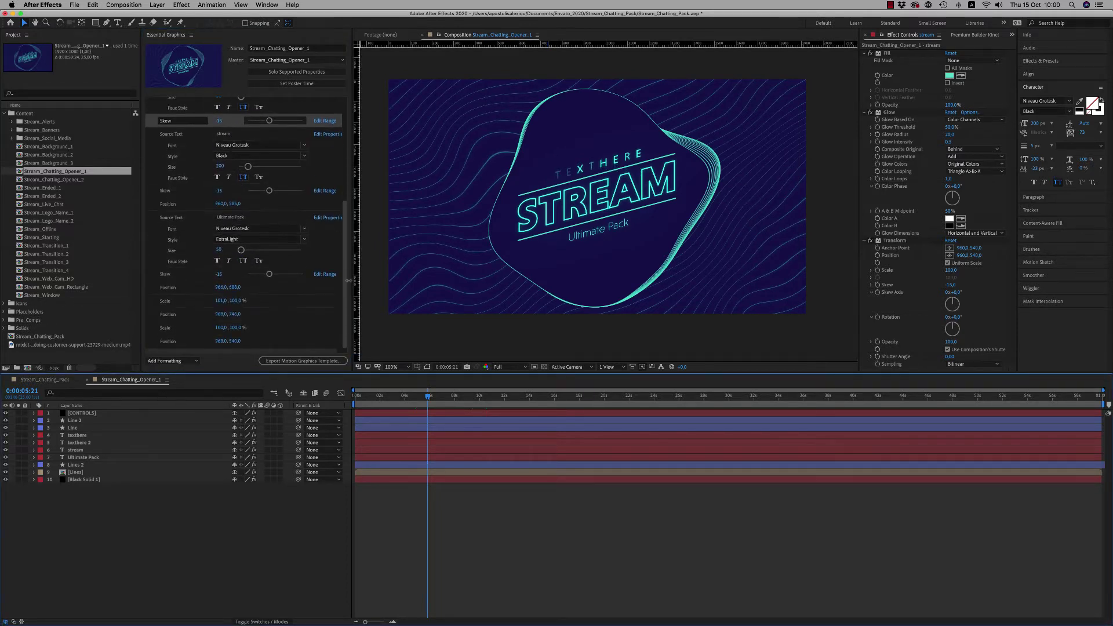
pyautogui.click(435, 397)
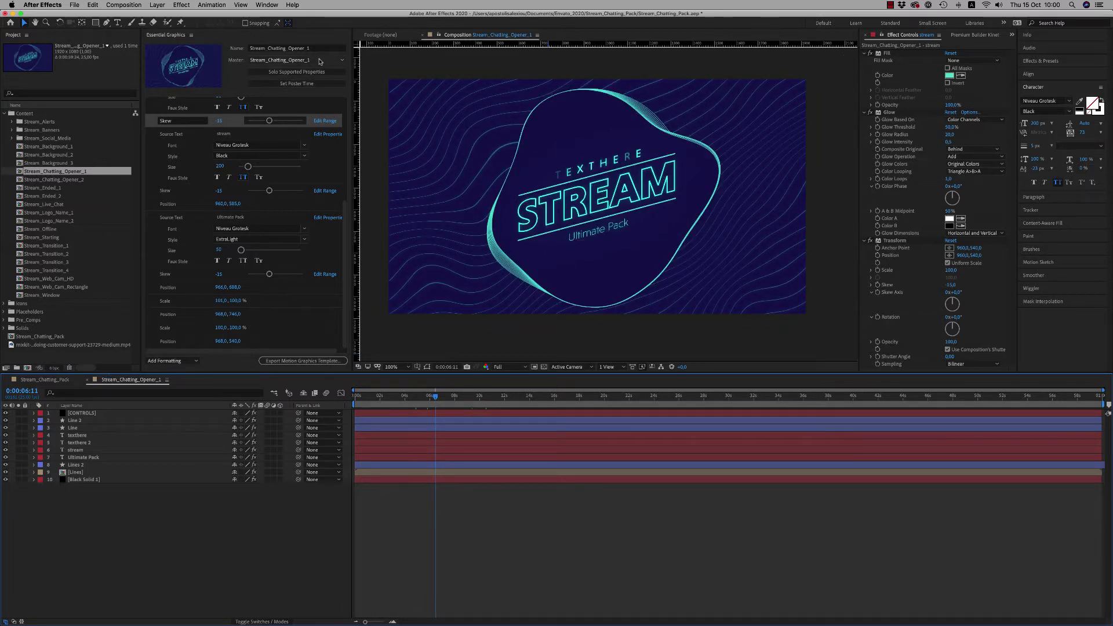
pyautogui.click(267, 4)
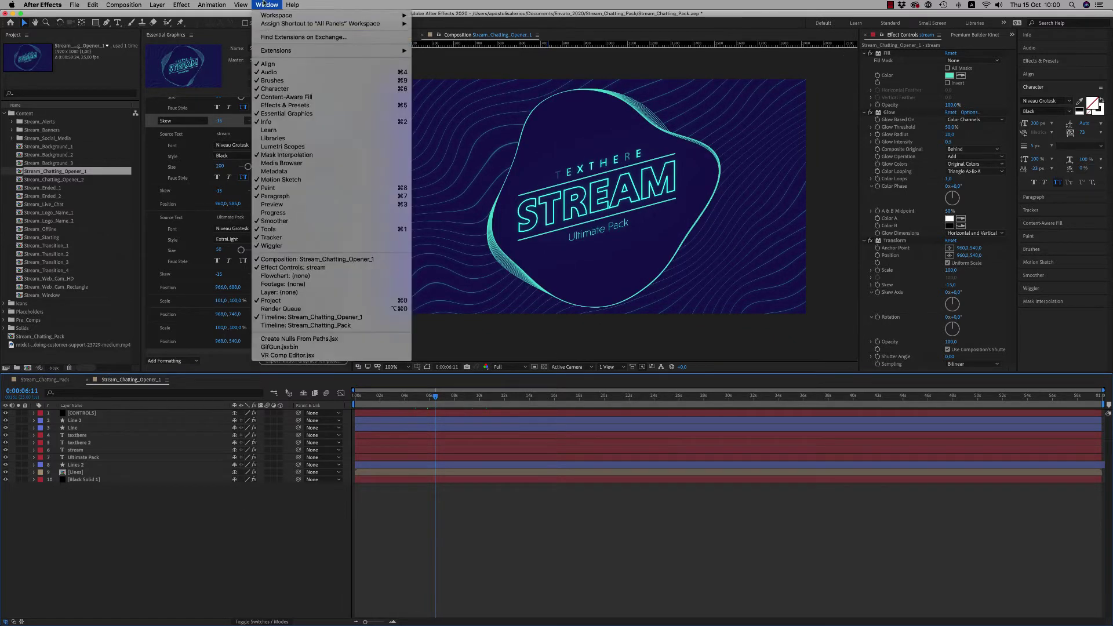
pyautogui.click(286, 113)
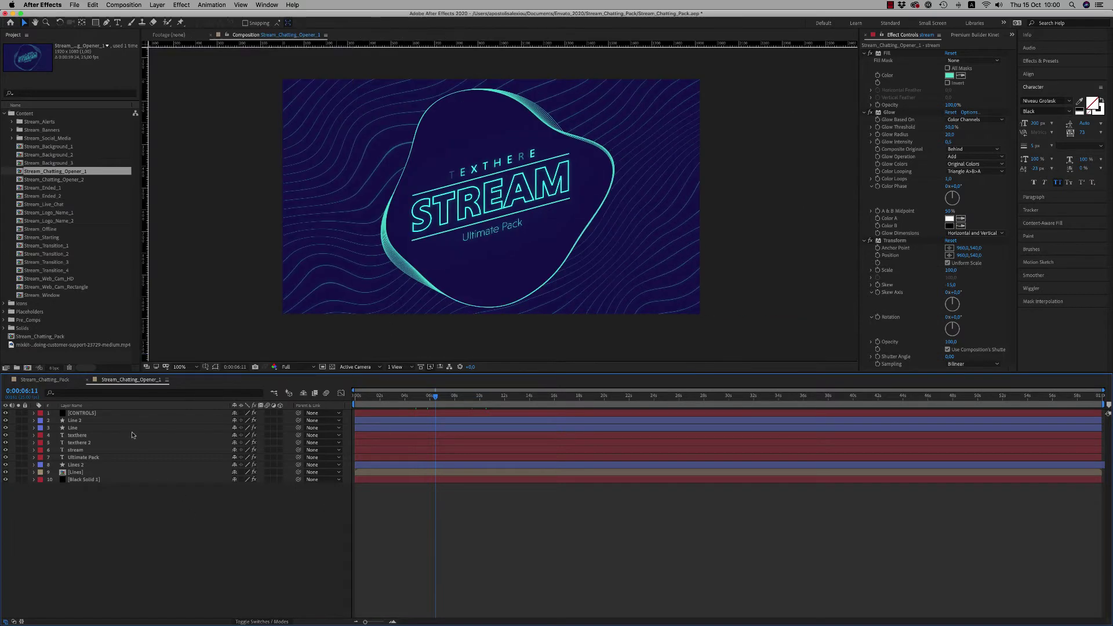
# - Close Stream_Chatting_Opener_1, open Stream_Chatting_Opener_2 at 0:00:07:22 and deselect its layers
pyautogui.moveTo(478, 398)
pyautogui.mouseDown()
pyautogui.moveTo(522, 398)
pyautogui.moveTo(479, 398)
pyautogui.mouseUp()
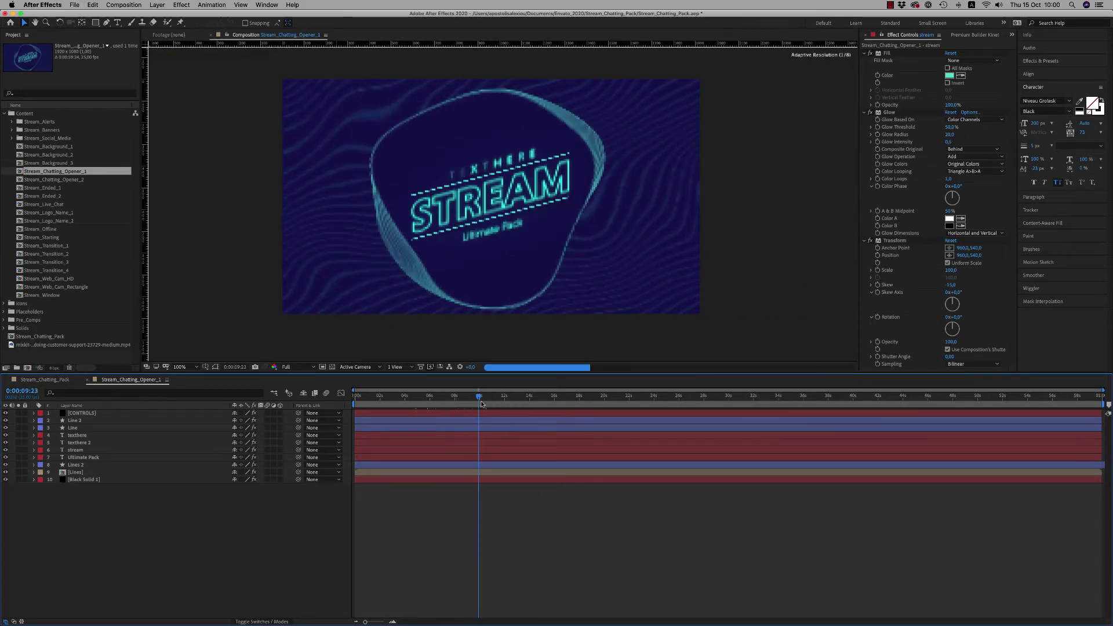
pyautogui.click(87, 379)
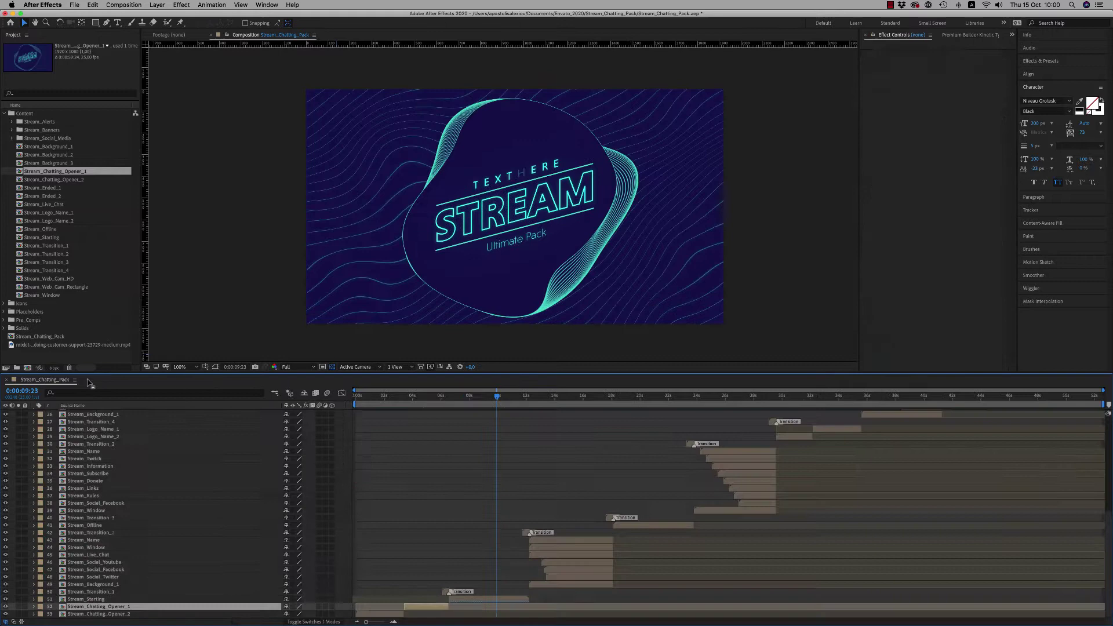
pyautogui.click(71, 180)
pyautogui.doubleClick(70, 180)
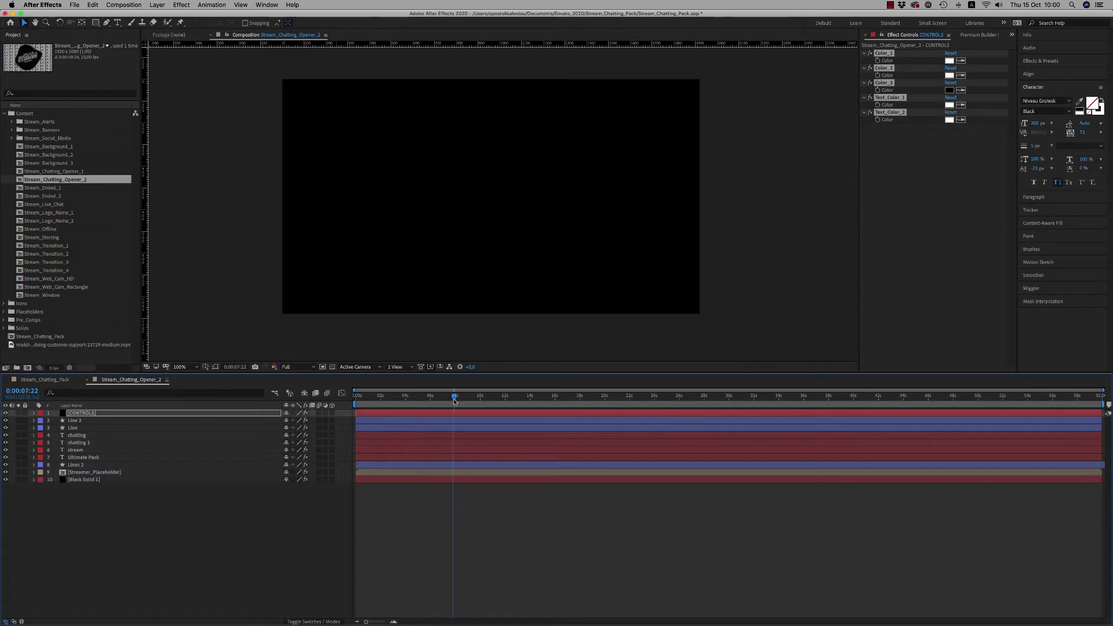
pyautogui.click(183, 537)
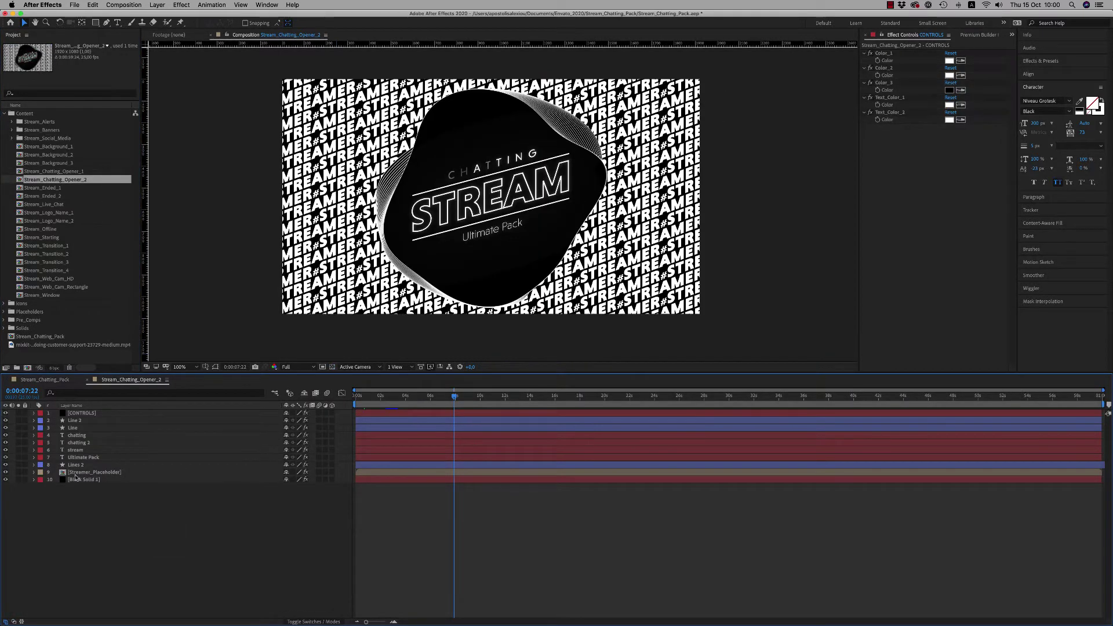
# - Open the Streamer_Placeholder composition, replace the #streamer text with "premiumiklk" and play it briefly
pyautogui.doubleClick(105, 473)
pyautogui.click(93, 420)
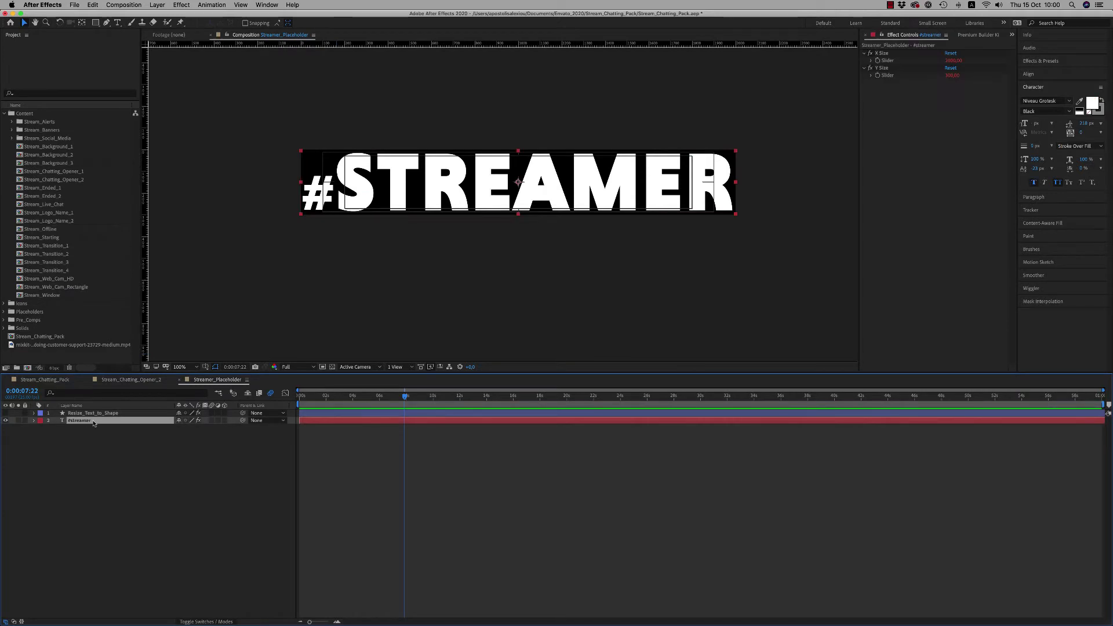
pyautogui.doubleClick(93, 421)
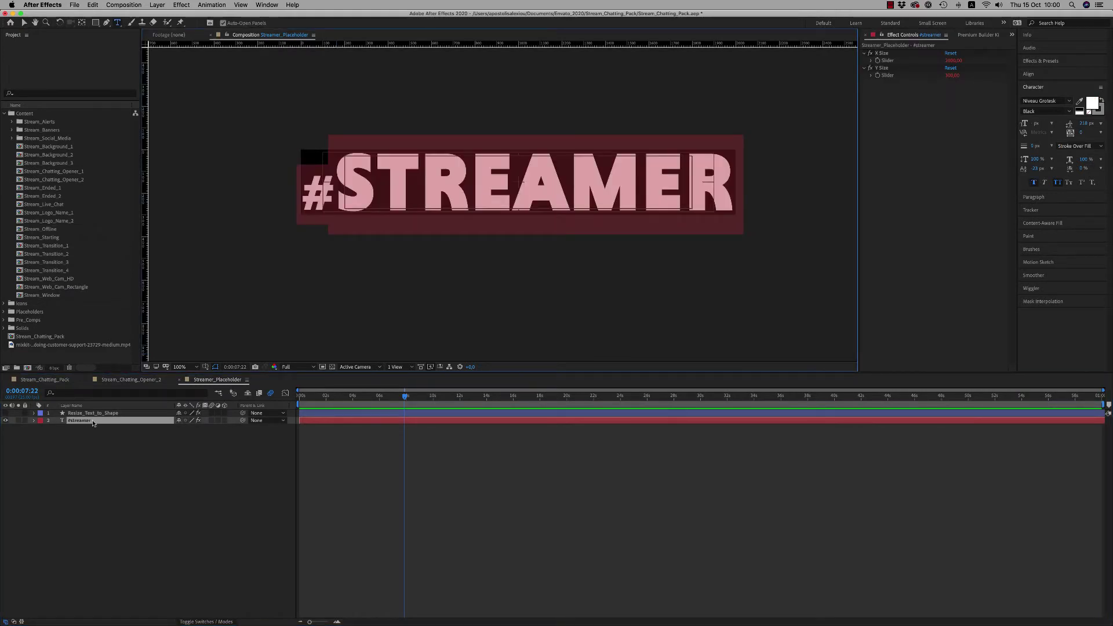
pyautogui.write('premiumiklk')
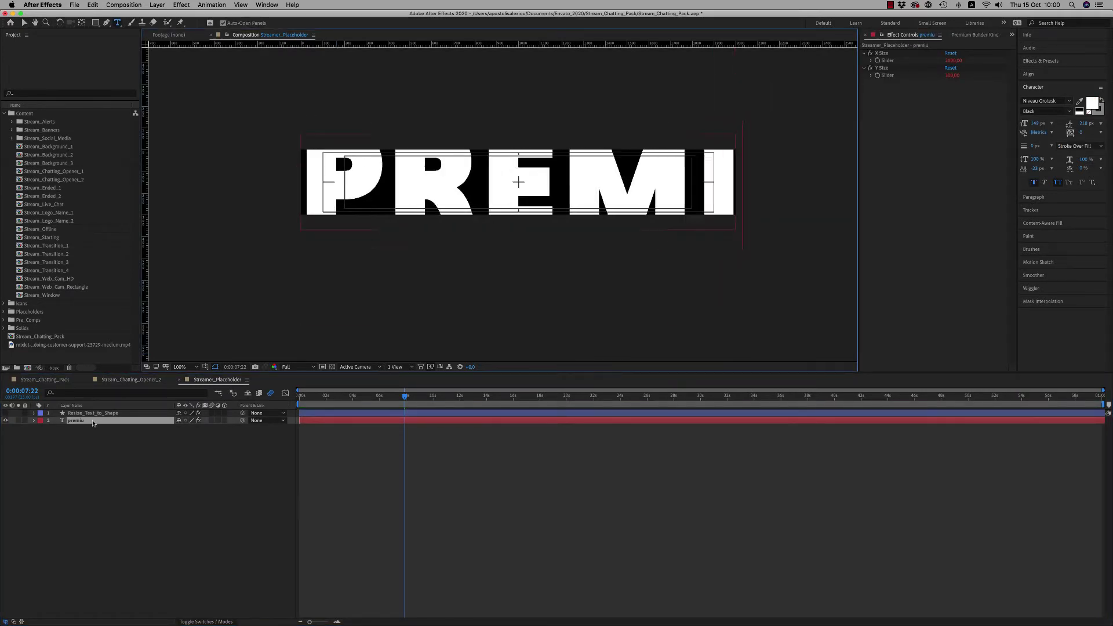
pyautogui.click(122, 503)
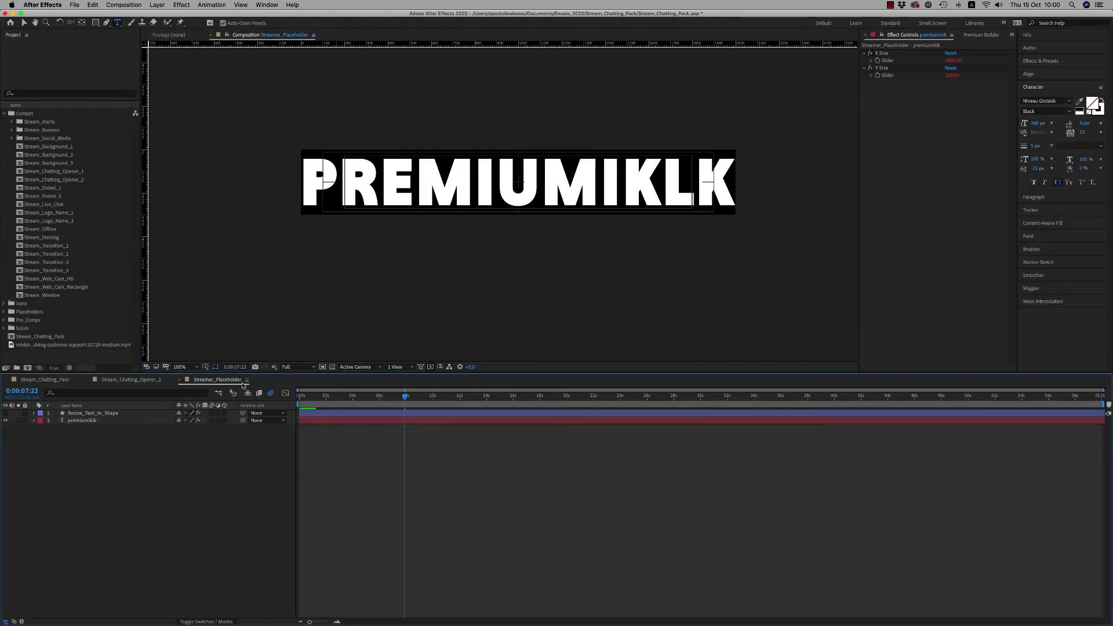
pyautogui.press('space')
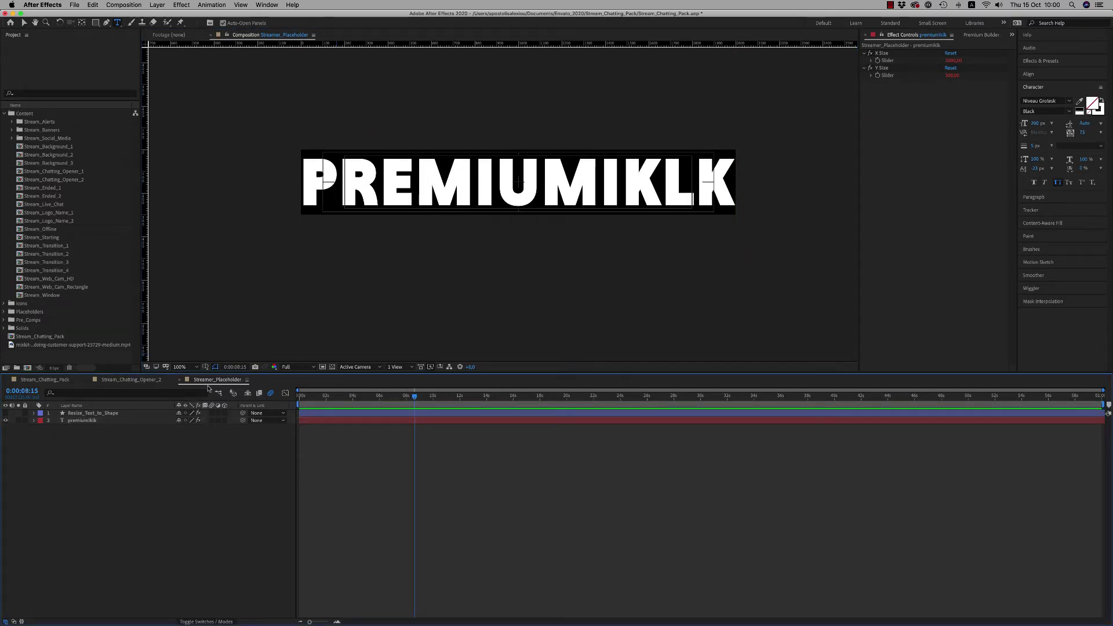
# - Add a "#" in front of the premiumiklk text and reduce that character's font size to about 89 px
pyautogui.doubleClick(110, 421)
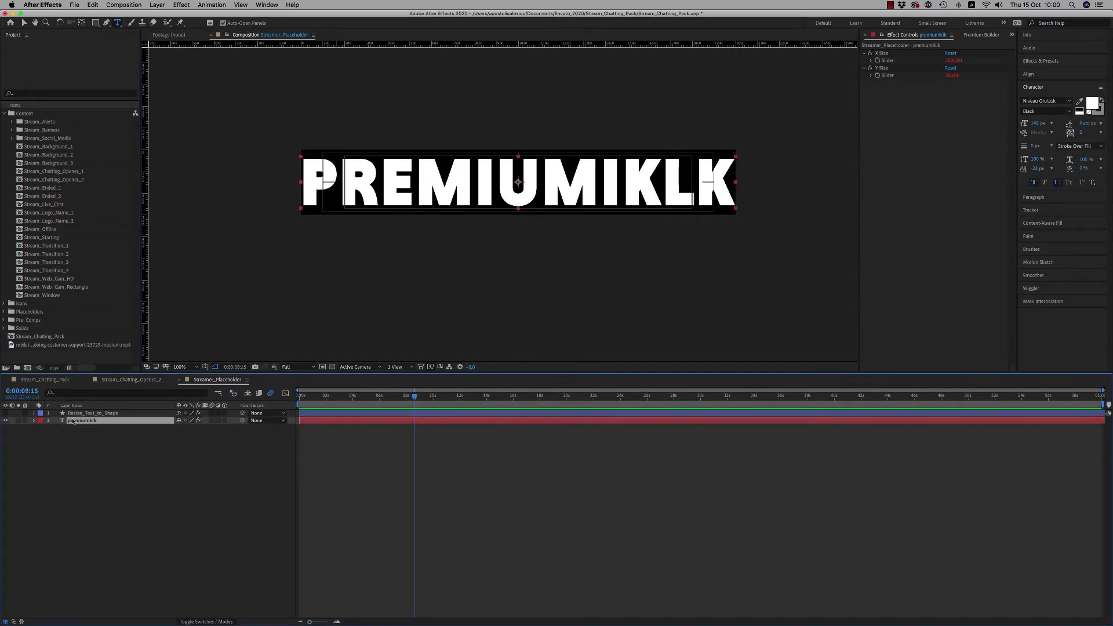
pyautogui.click(312, 187)
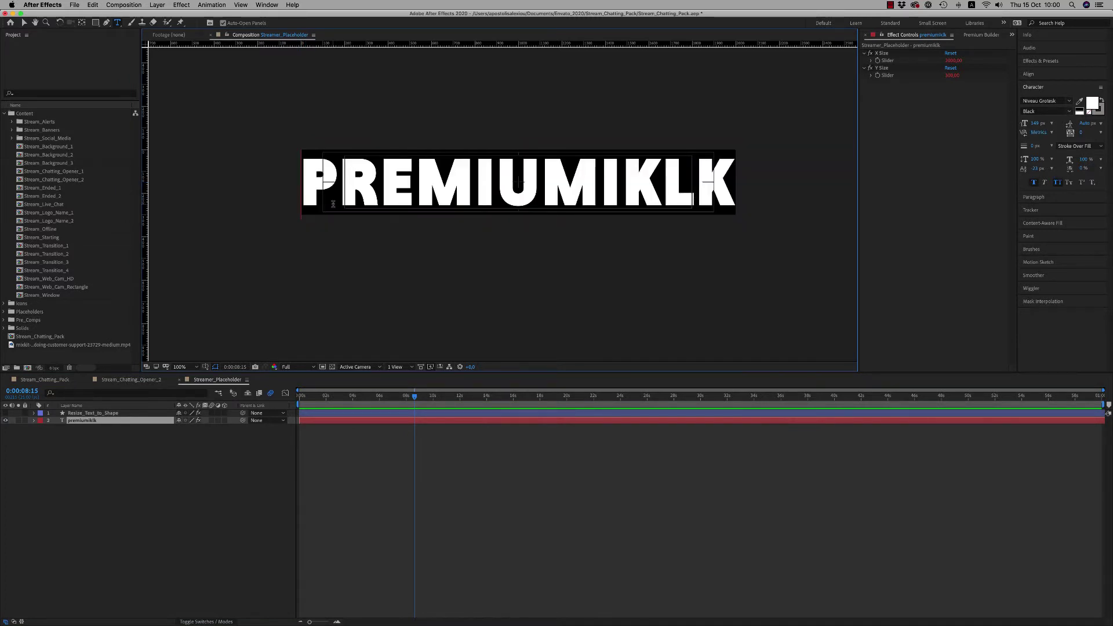
pyautogui.write('#')
pyautogui.hotkey('shift', 'Left')
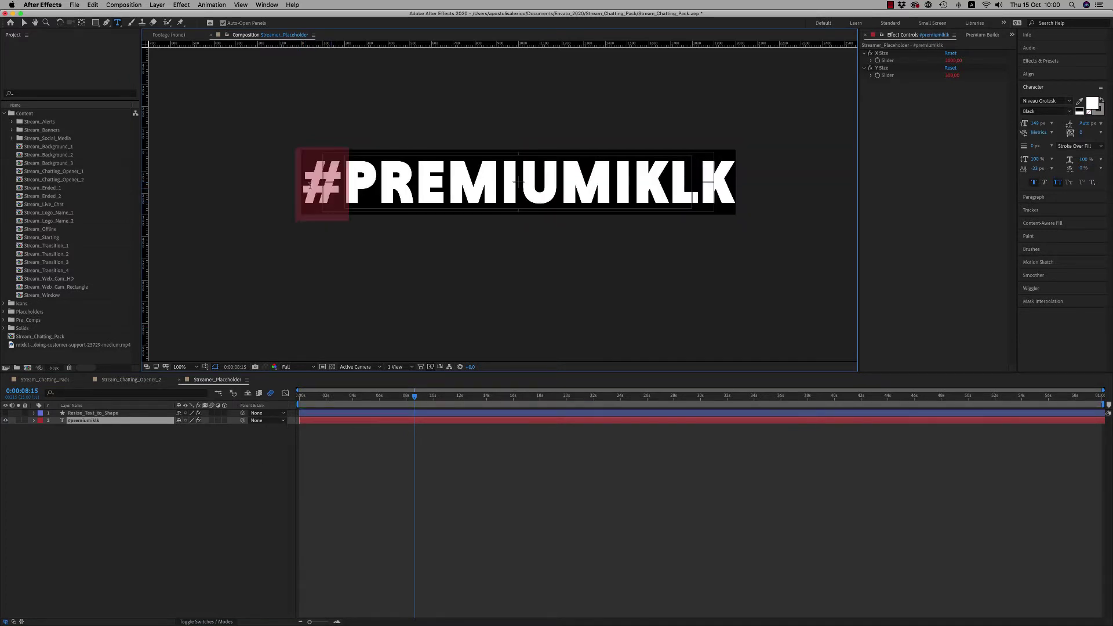
pyautogui.moveTo(1036, 126); pyautogui.dragTo(1007, 123)
pyautogui.click(147, 582)
# - Preview the new background text pattern in Stream_Chatting_Opener_2 from 0:00:07:18 at Quarter resolution
pyautogui.click(138, 380)
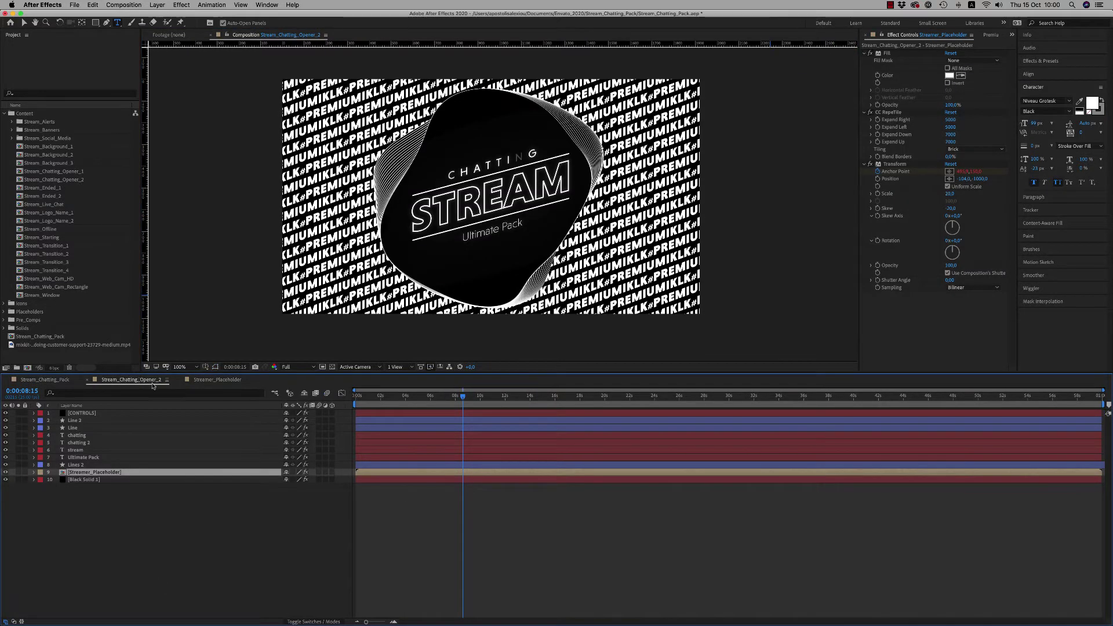
pyautogui.moveTo(463, 396); pyautogui.dragTo(452, 396)
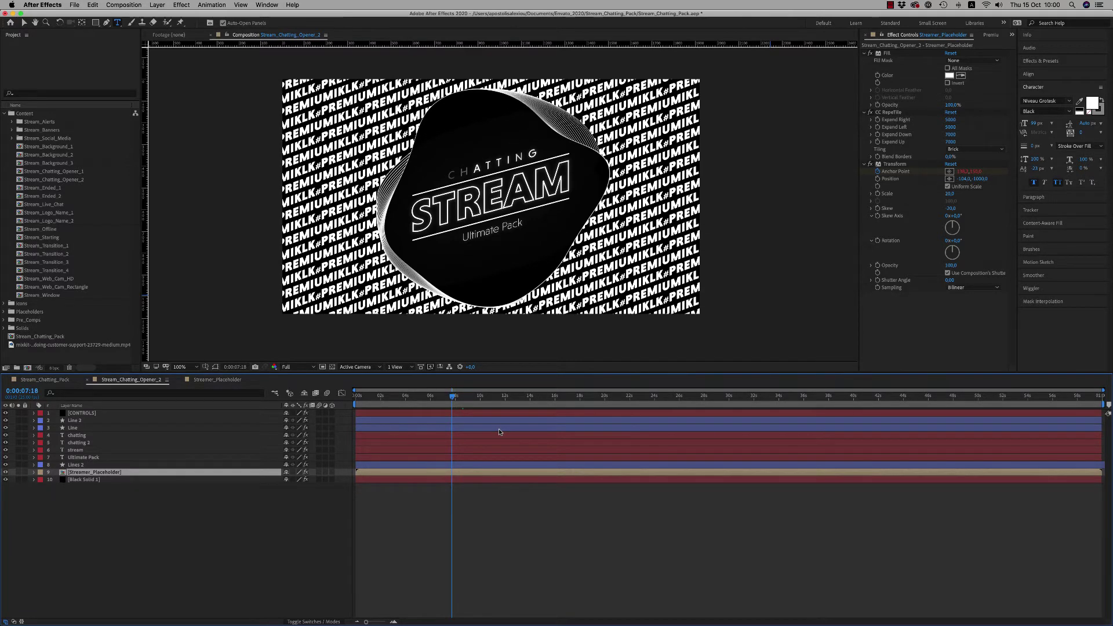
pyautogui.click(299, 367)
pyautogui.click(296, 416)
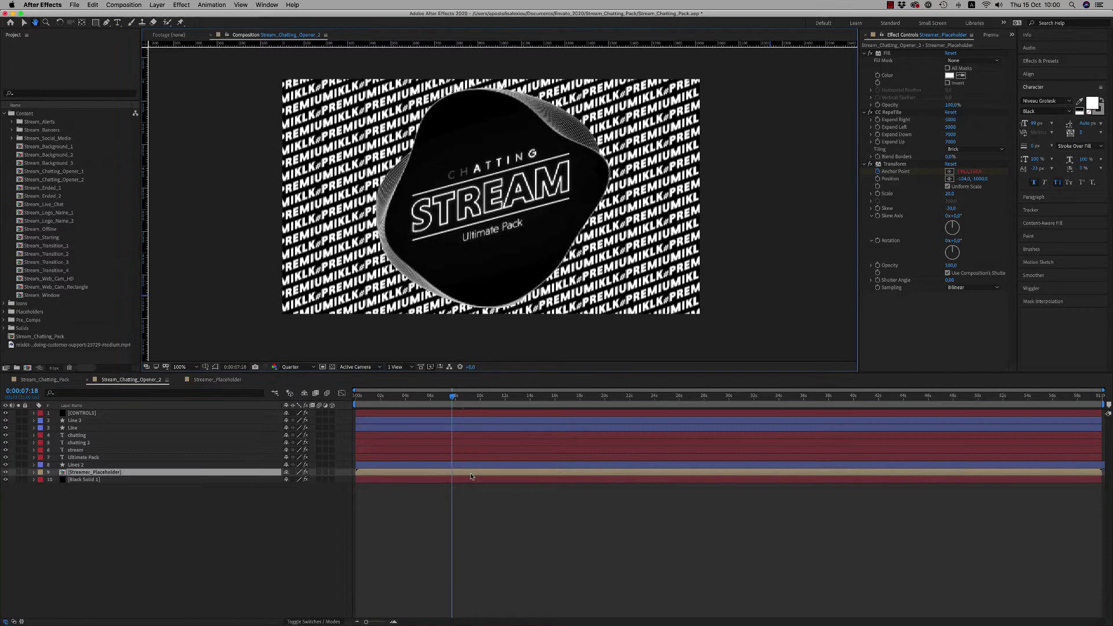
pyautogui.press('space')
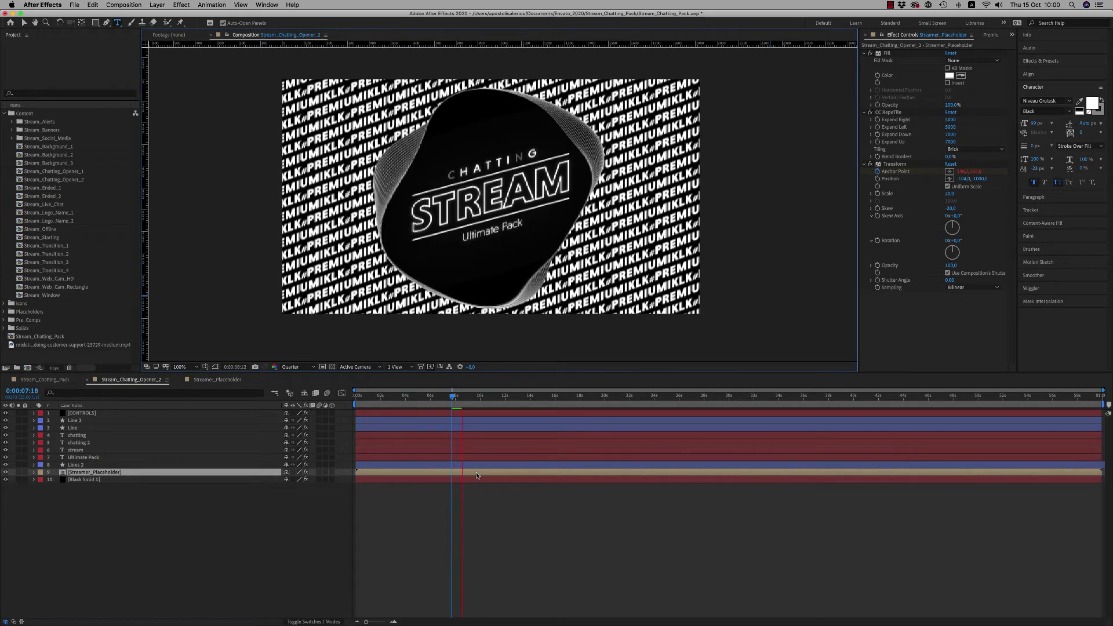
pyautogui.click(196, 517)
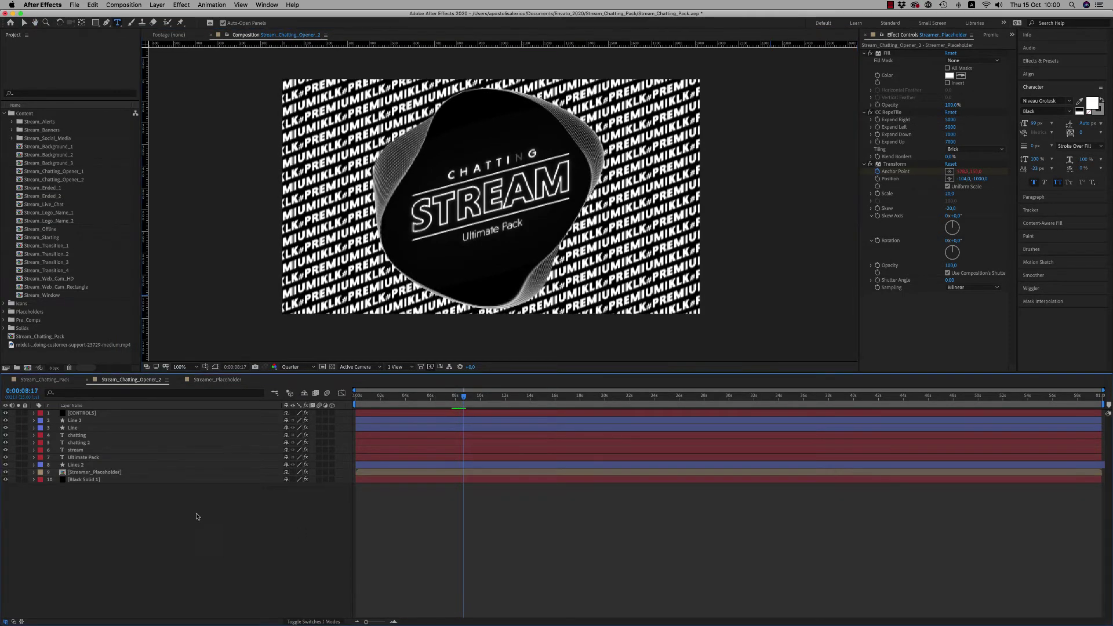
# - Set the Stream_Chatting_Opener_2 viewer resolution to Full, switch to the Selection tool and deselect the Line 2 layer
pyautogui.click(81, 421)
pyautogui.click(299, 367)
pyautogui.click(297, 389)
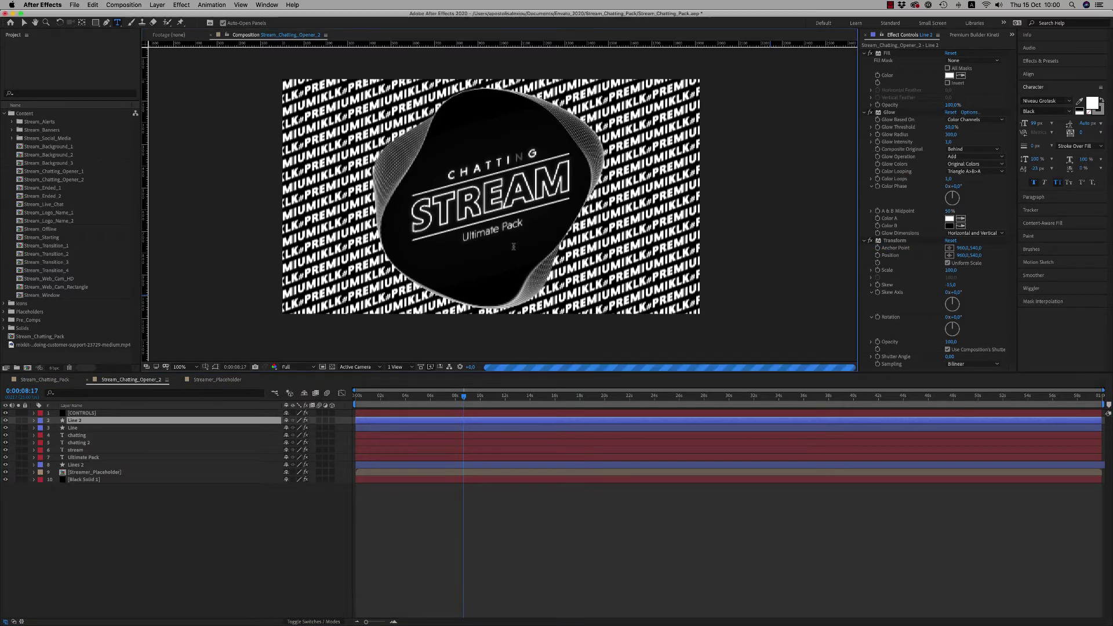
pyautogui.press('v')
pyautogui.click(122, 400)
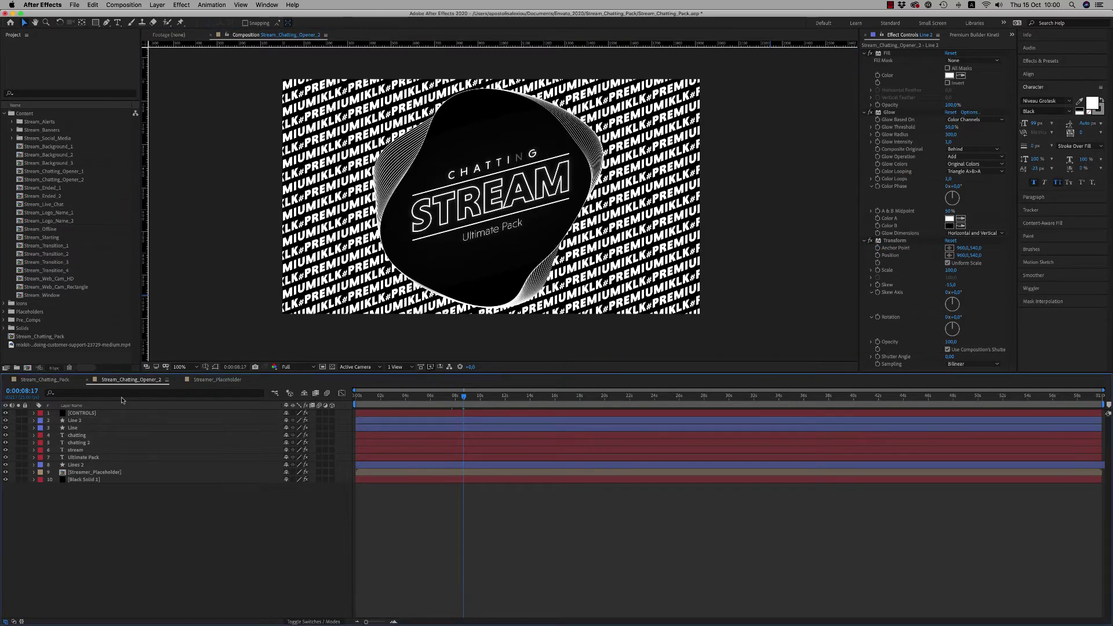
# - Close Stream_Chatting_Opener_2 and Streamer_Placeholder, and scrub the Stream_Chatting_Pack timeline to 0:00:10:16
pyautogui.click(87, 380)
pyautogui.click(86, 379)
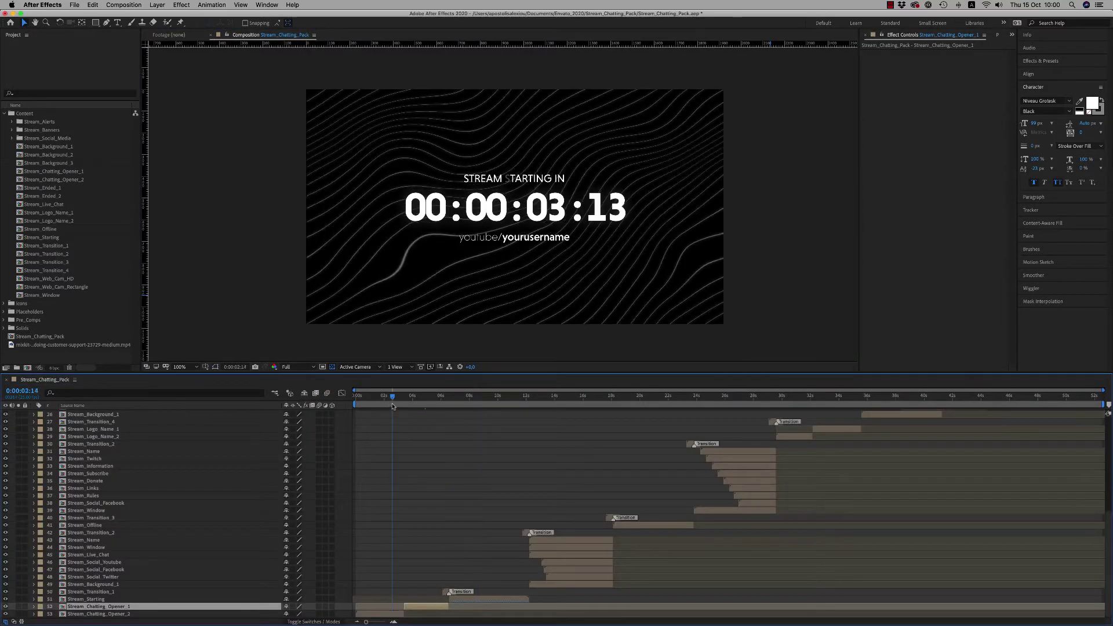
pyautogui.click(423, 398)
pyautogui.moveTo(478, 397); pyautogui.dragTo(508, 397)
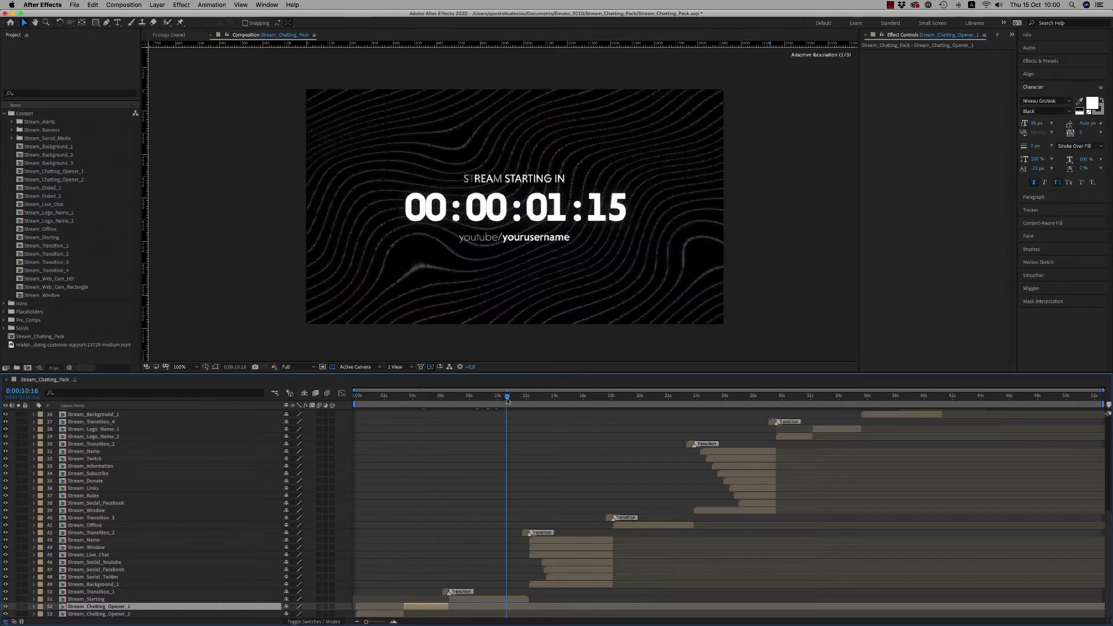
# - Open Stream_Chatting_Opener_1 from 0:00:04:24 and copy all five colour effects of its CONTROLS layer
pyautogui.click(496, 600)
pyautogui.click(427, 399)
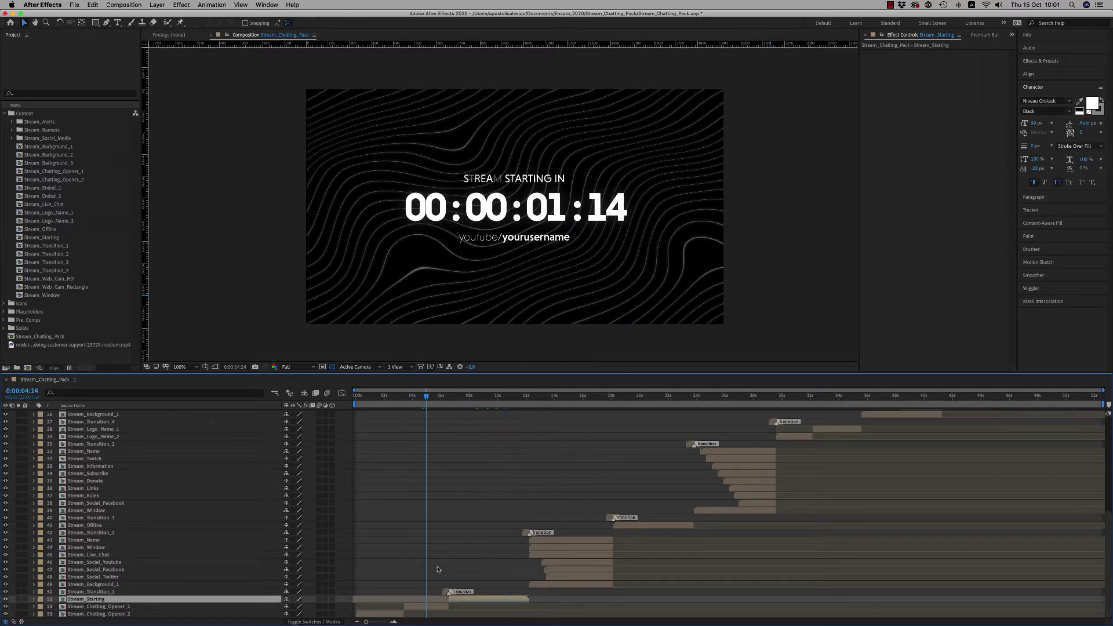
pyautogui.doubleClick(429, 609)
pyautogui.click(75, 413)
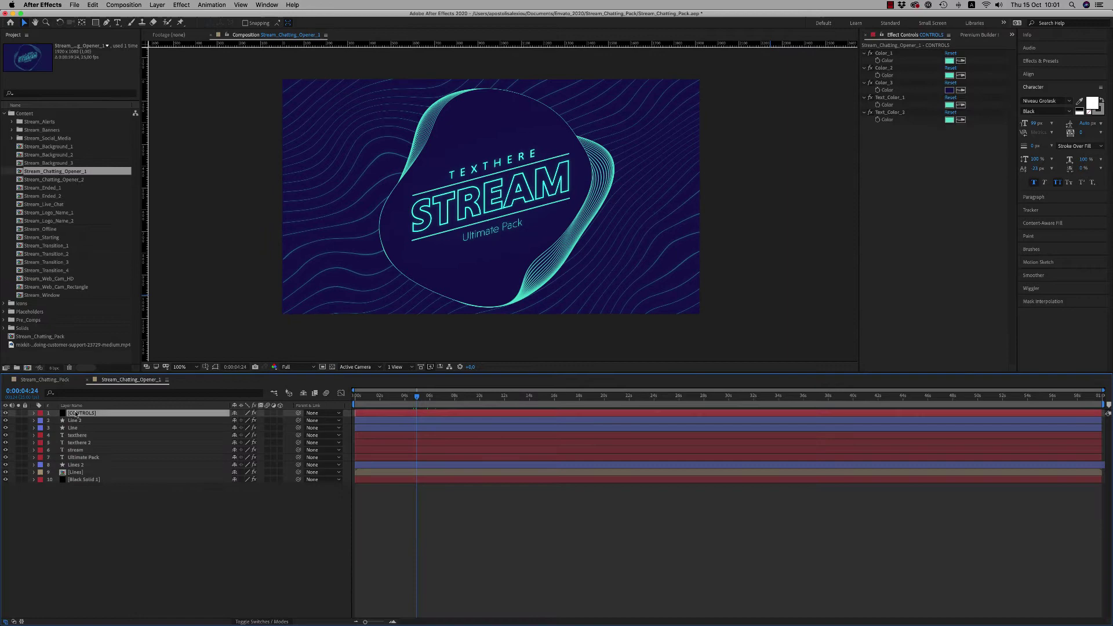
pyautogui.click(902, 278)
pyautogui.press('super+a')
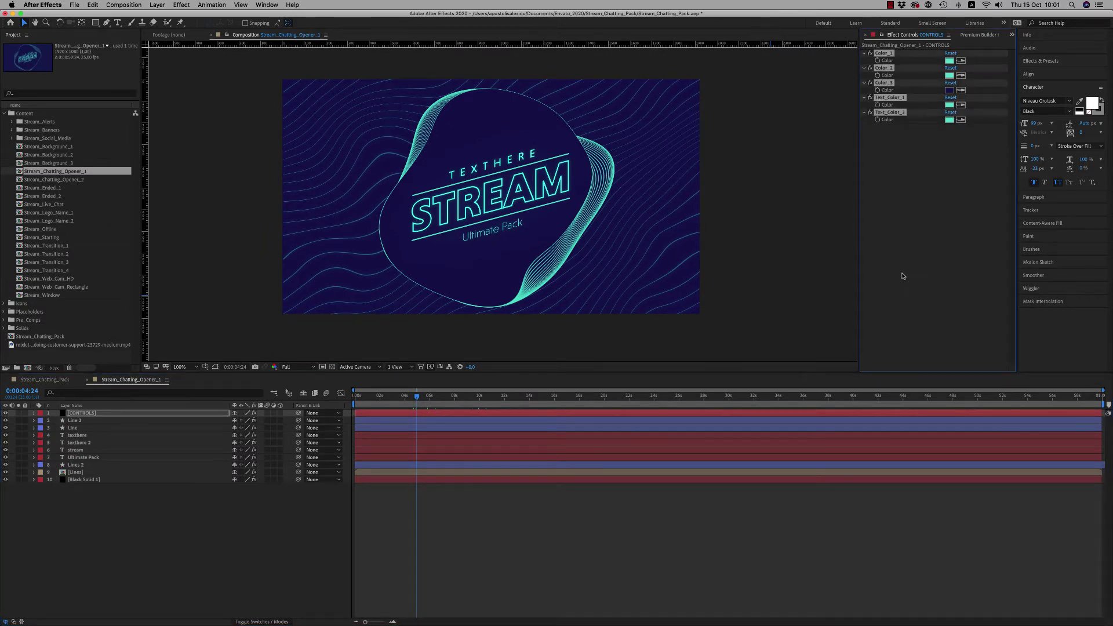
pyautogui.click(249, 491)
# - Open Stream_Chatting_Opener_2 from the main composition and paste the copied colour effects over those on its CONTROLS layer
pyautogui.click(58, 380)
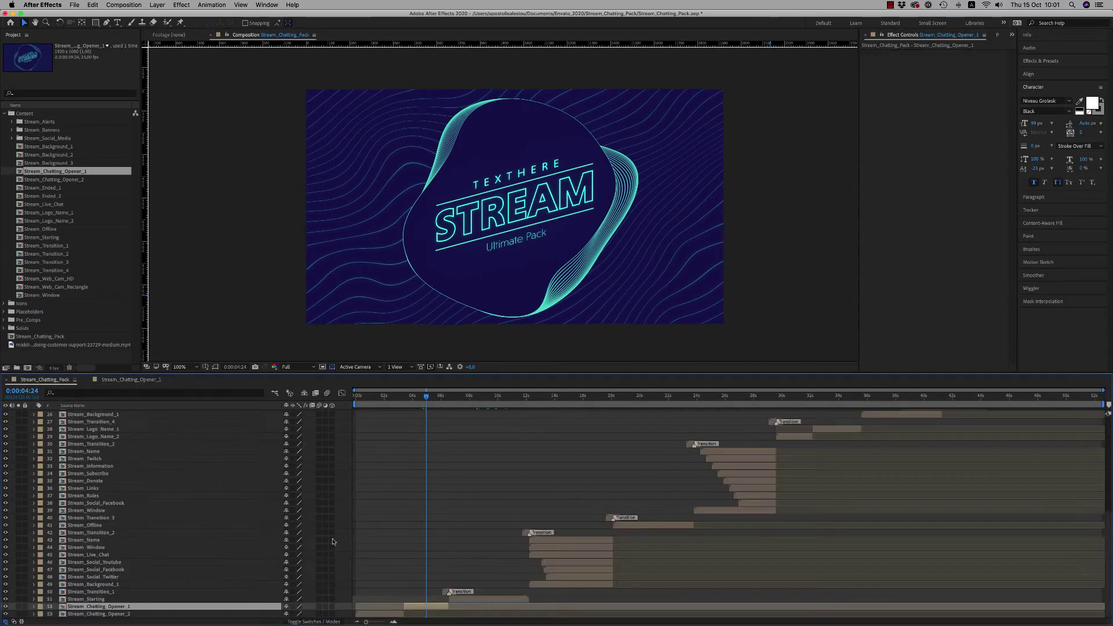
pyautogui.doubleClick(386, 616)
pyautogui.click(81, 412)
pyautogui.click(897, 218)
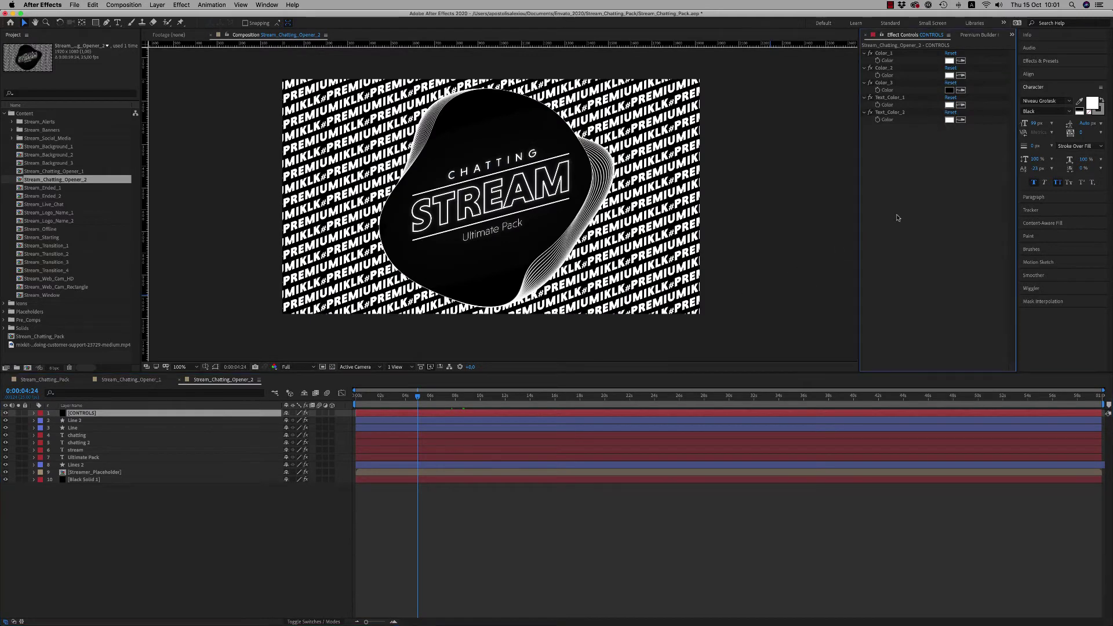
pyautogui.press('super+a')
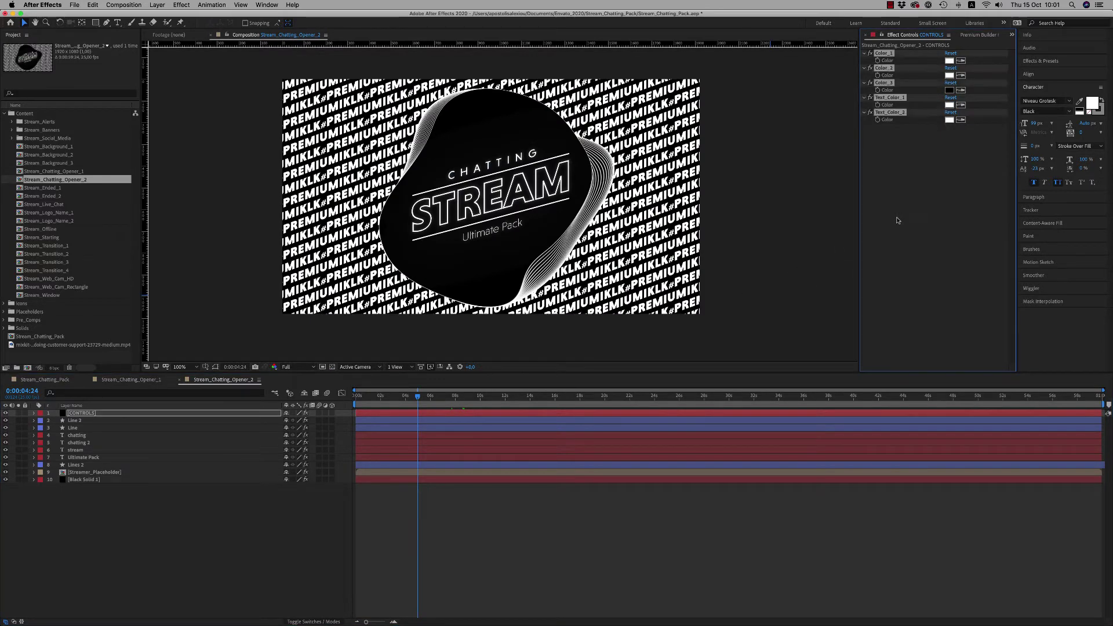
pyautogui.press('super+v')
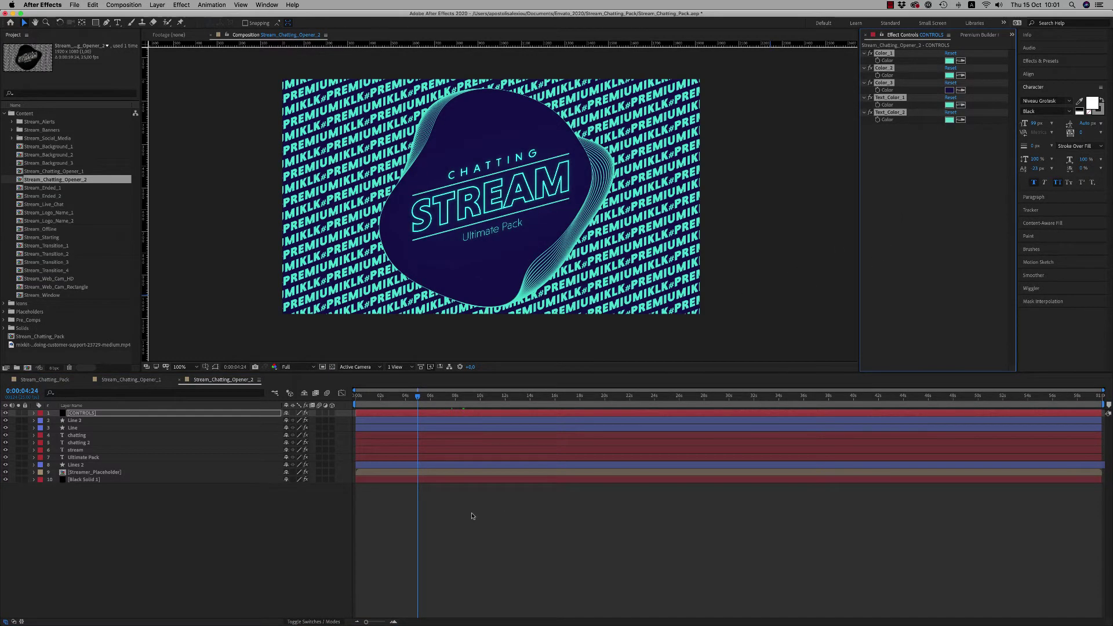
pyautogui.click(472, 516)
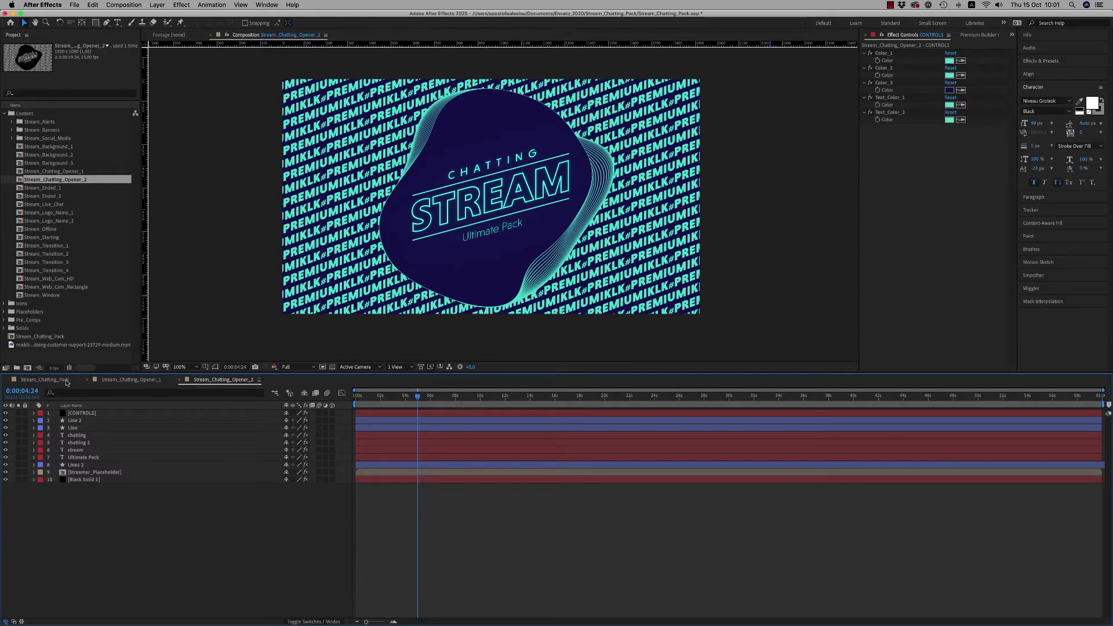
# - Open the Stream_Starting composition from the main timeline and preview its countdown from about 0:00:36:02
pyautogui.click(46, 380)
pyautogui.moveTo(572, 403); pyautogui.dragTo(507, 401)
pyautogui.click(469, 600)
pyautogui.doubleClick(502, 603)
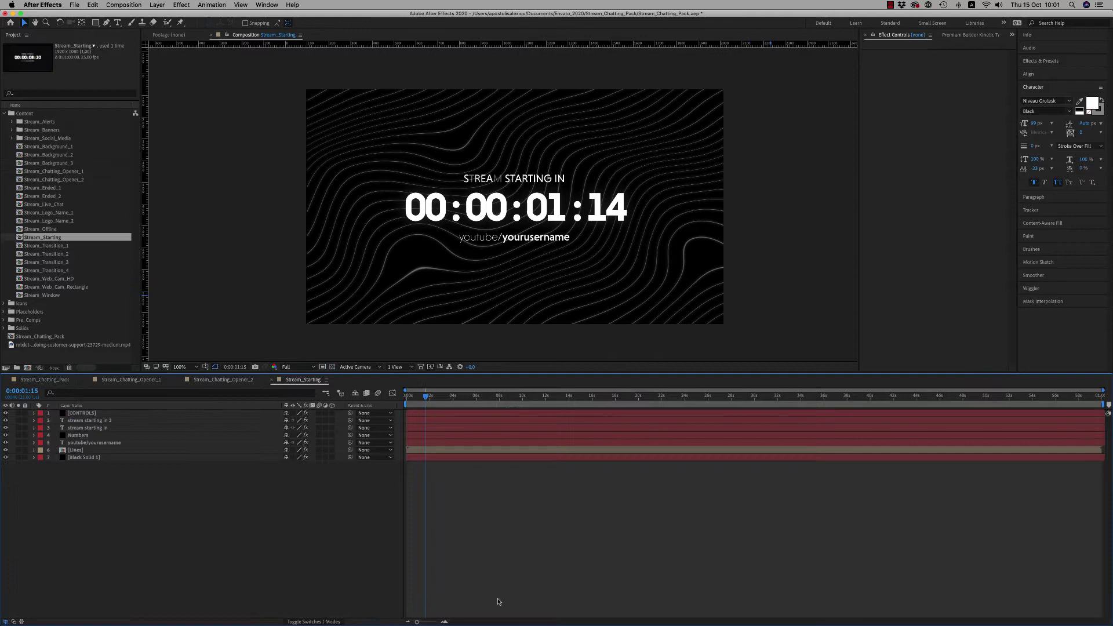
pyautogui.moveTo(427, 397); pyautogui.dragTo(824, 430)
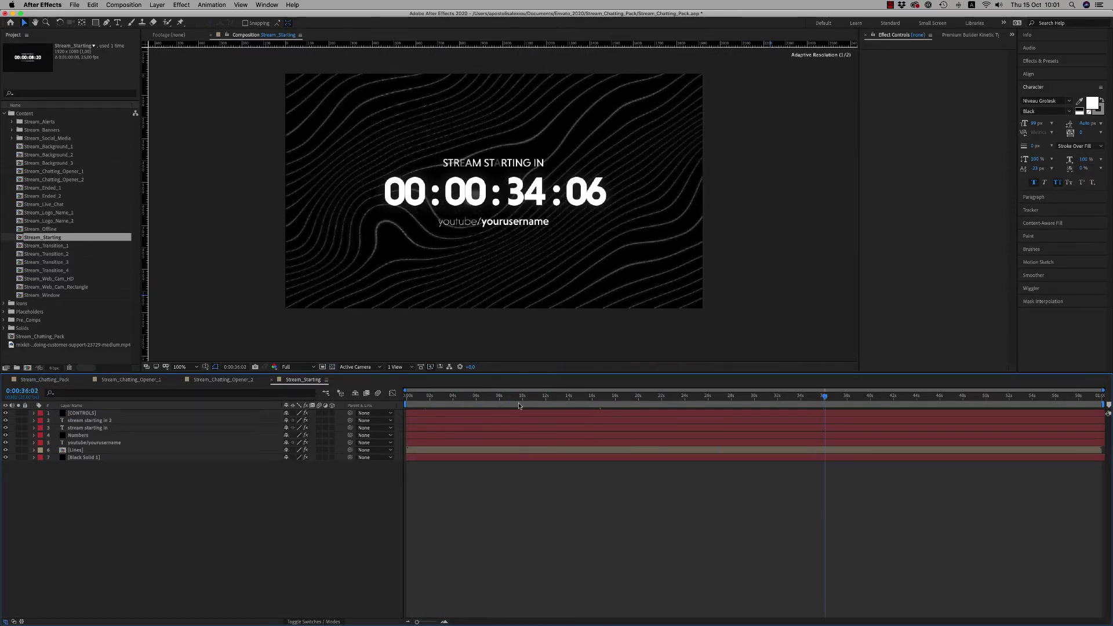
pyautogui.press('space')
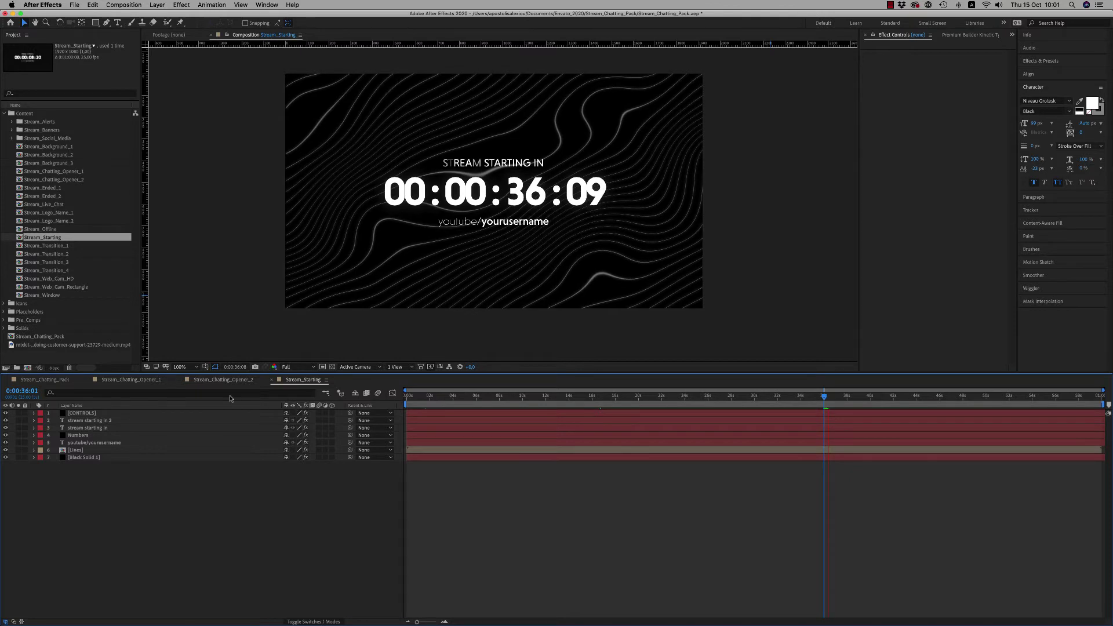
# - Return to Stream_Chatting_Pack and preview the countdown scene from 0:00:09:21
pyautogui.click(131, 380)
pyautogui.click(53, 380)
pyautogui.click(495, 396)
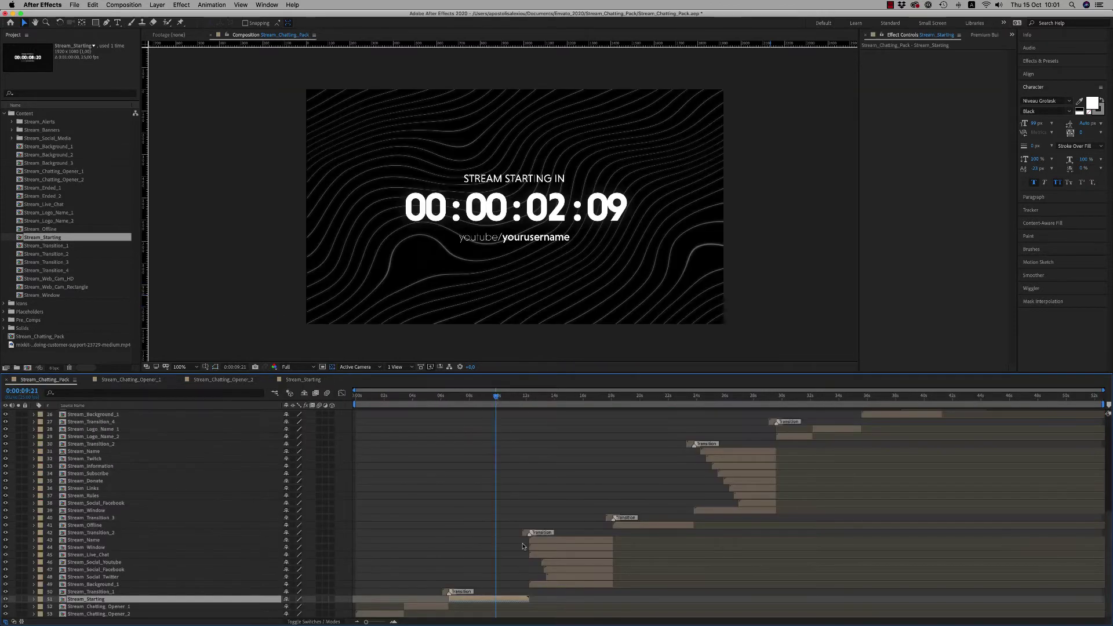
pyautogui.press('space')
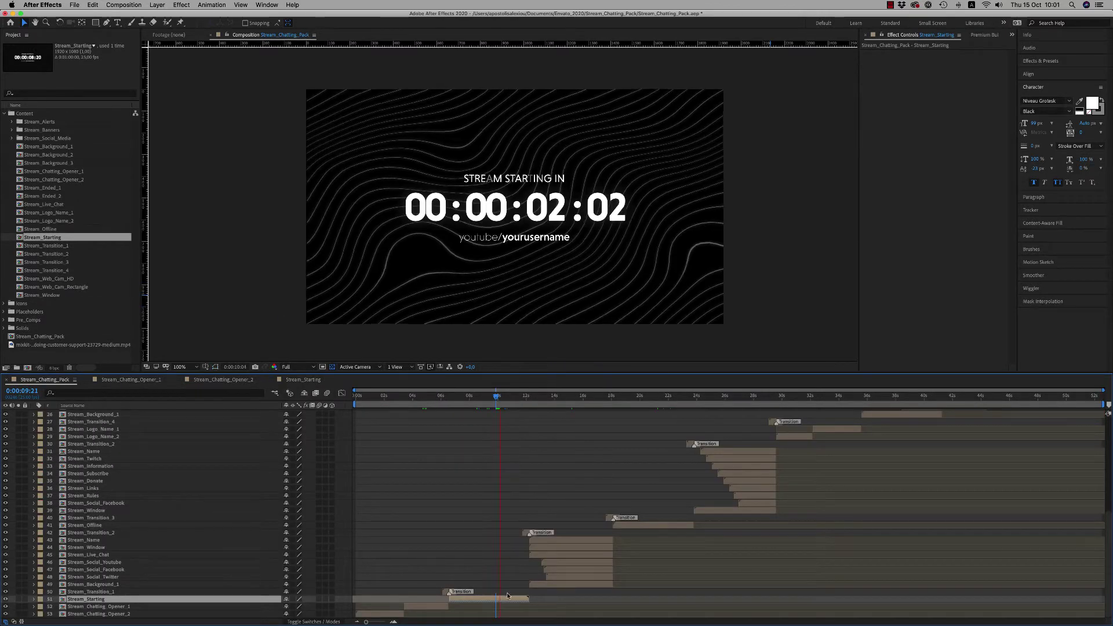
pyautogui.press('space')
# - Go to 0:00:15:11, collapse the Content folder, and open Footage_Placeholder inside the Stream_Window composition
pyautogui.click(575, 398)
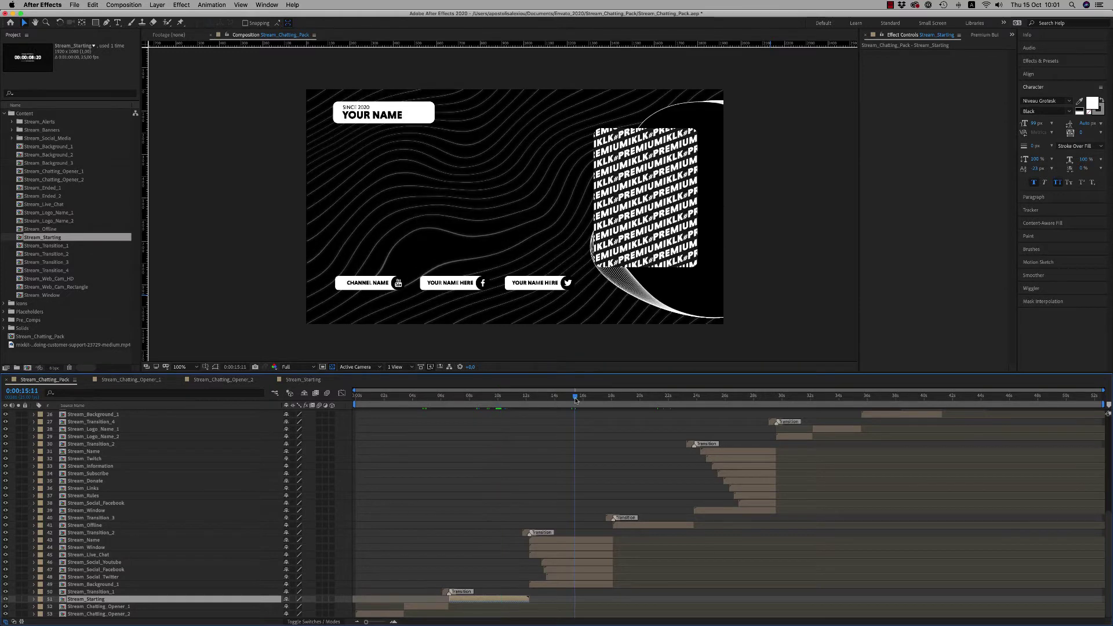
pyautogui.click(563, 541)
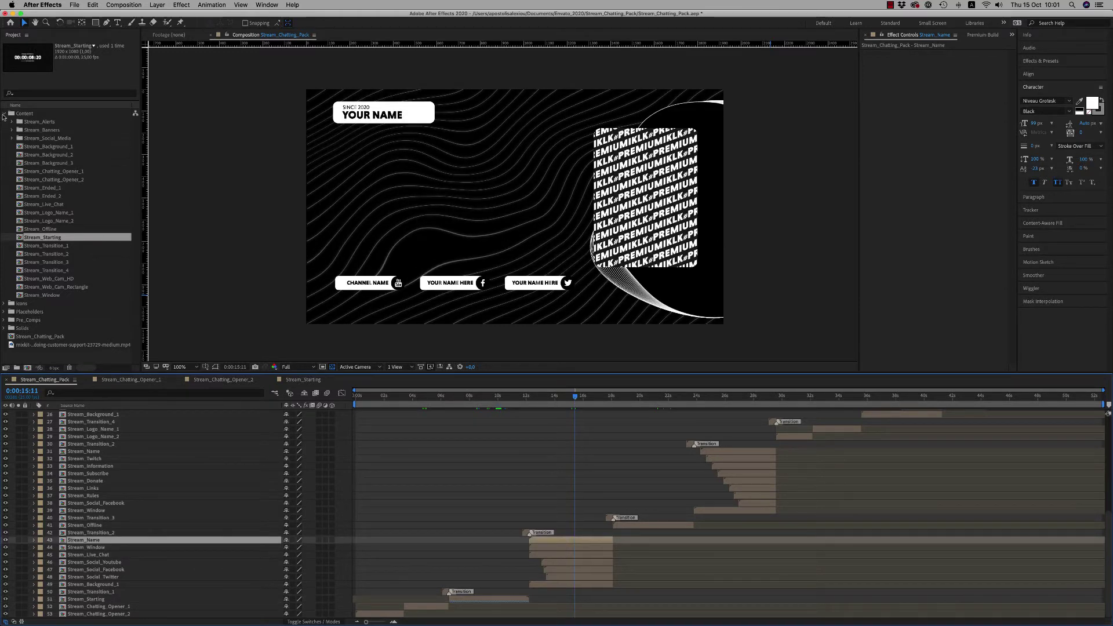
pyautogui.click(4, 114)
pyautogui.click(96, 548)
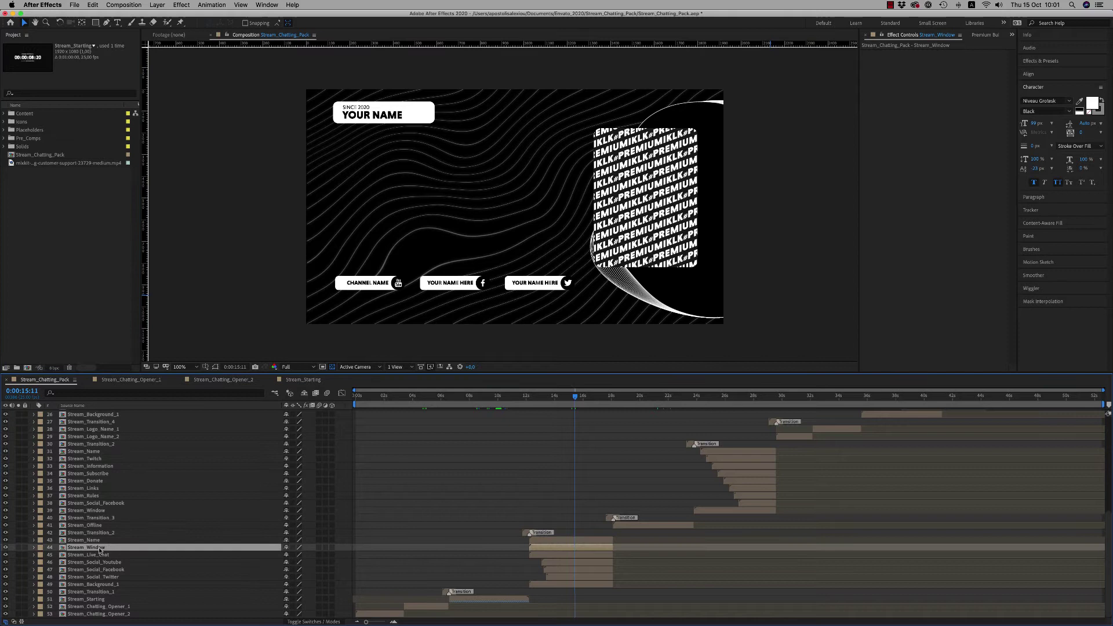
pyautogui.doubleClick(99, 549)
pyautogui.doubleClick(449, 429)
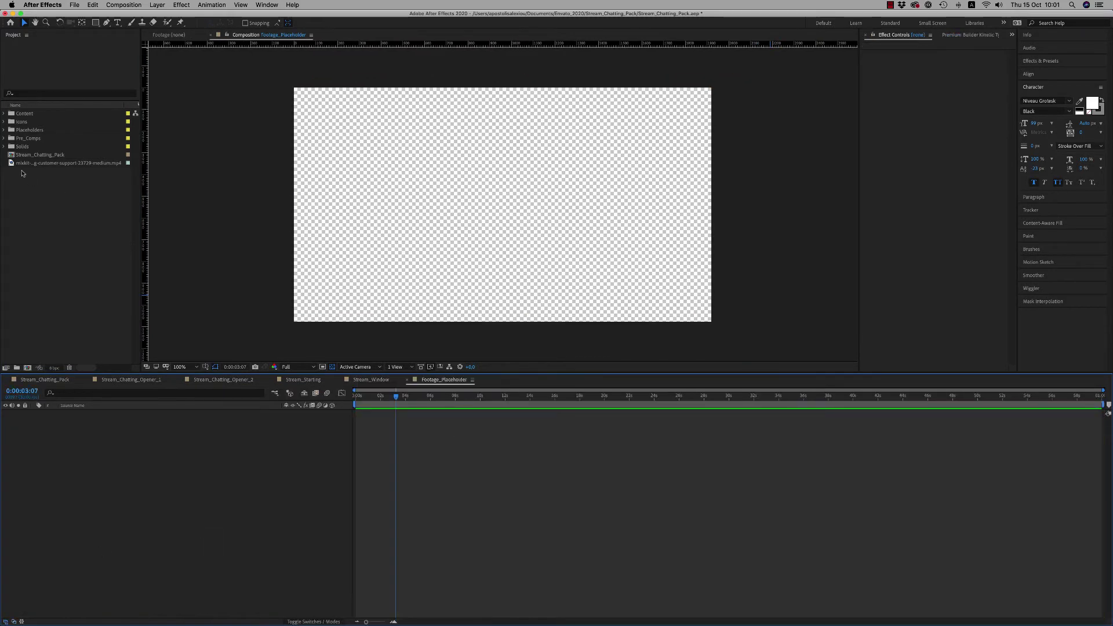
# - Add the customer-support MP4 clip to Footage_Placeholder and set its scale to 150%
pyautogui.click(38, 163)
pyautogui.moveTo(36, 165); pyautogui.dragTo(120, 443)
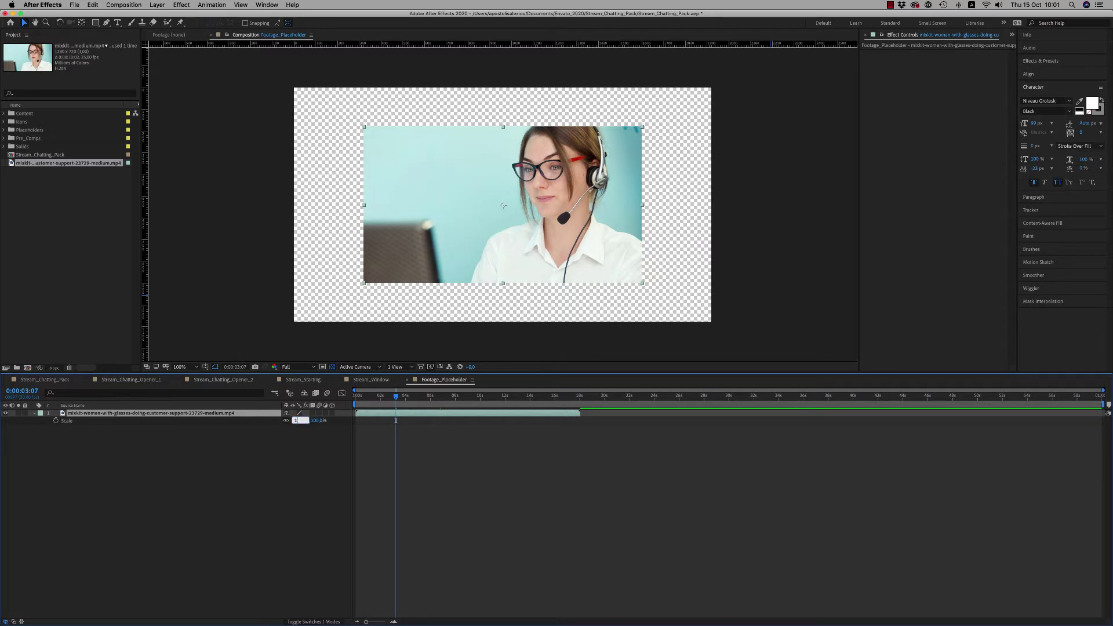
pyautogui.press('Return')
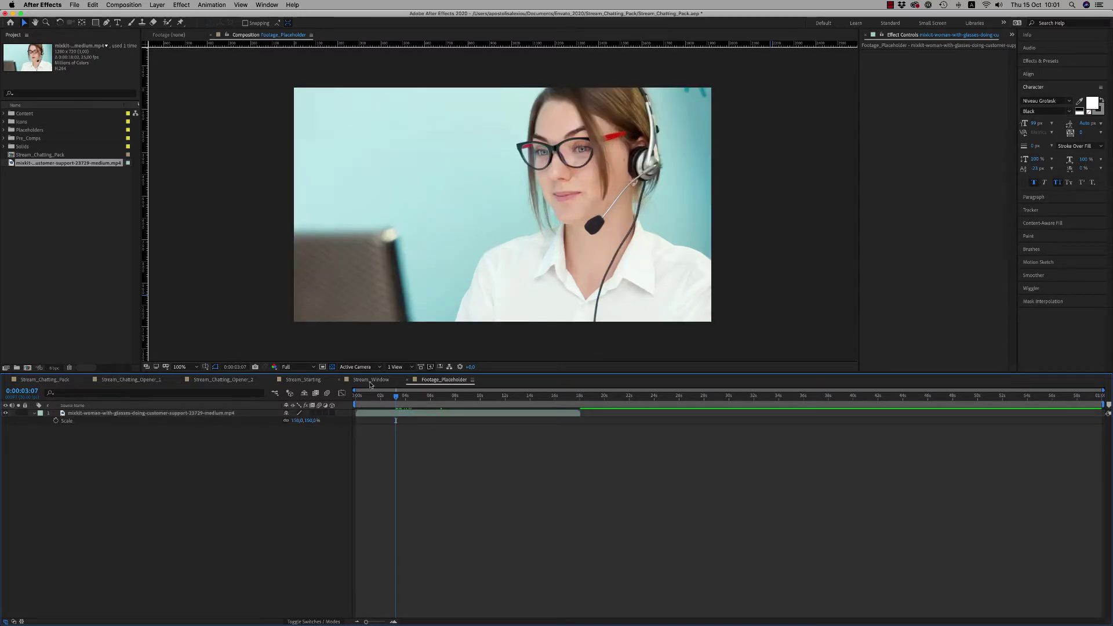
# - Close the two opener, Stream_Starting, Stream_Window and Footage_Placeholder timelines, leaving only Stream_Chatting_Pack open
pyautogui.click(371, 380)
pyautogui.click(271, 380)
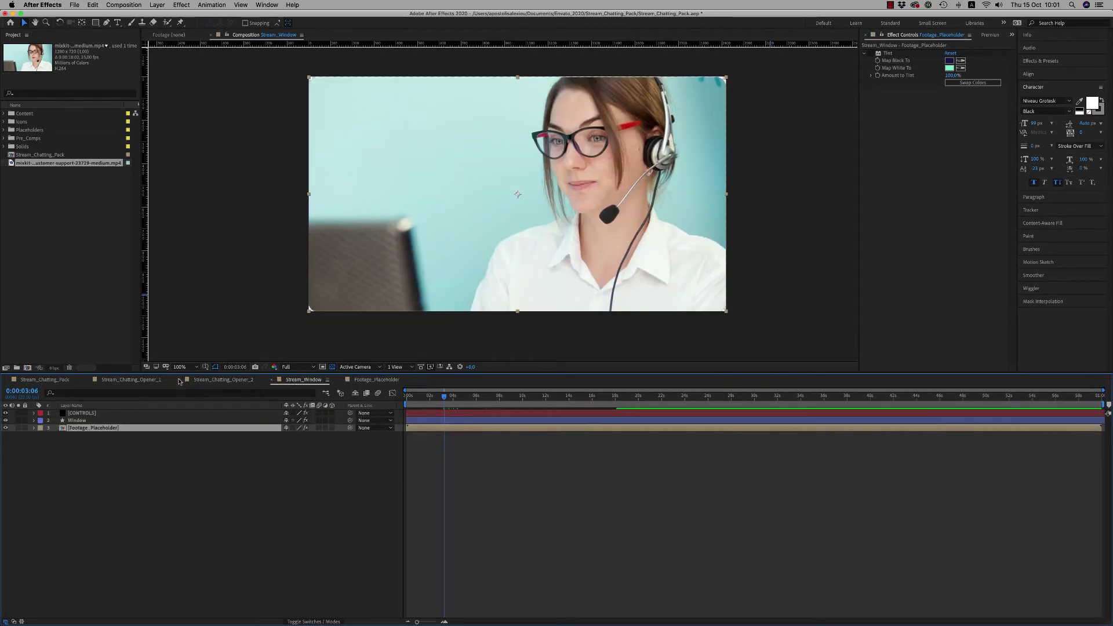
pyautogui.click(179, 379)
pyautogui.click(87, 379)
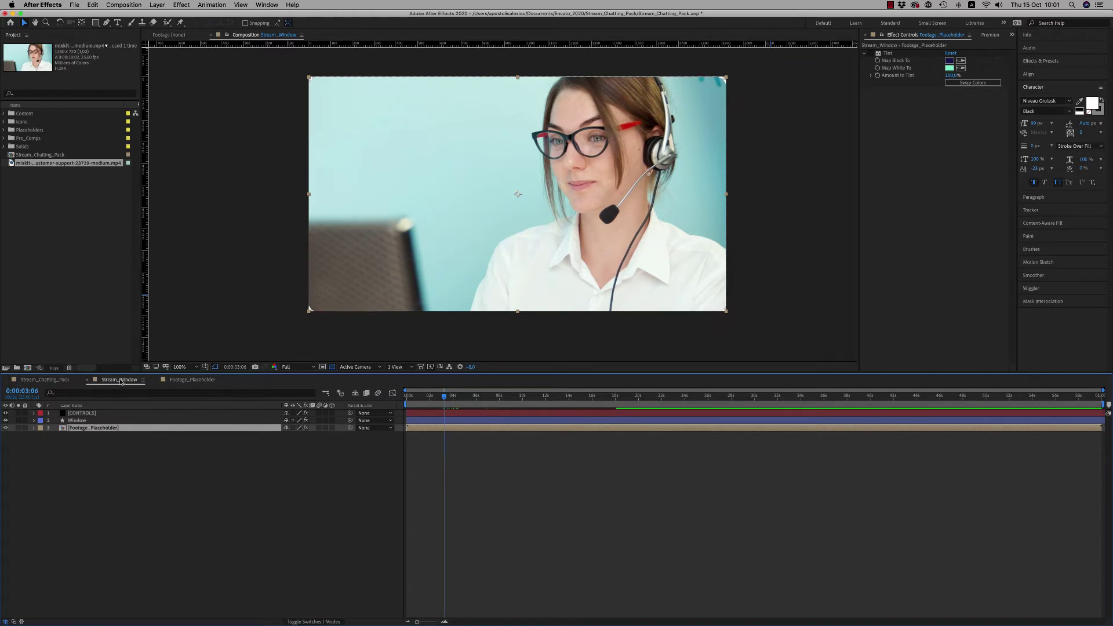
pyautogui.click(87, 380)
pyautogui.click(87, 379)
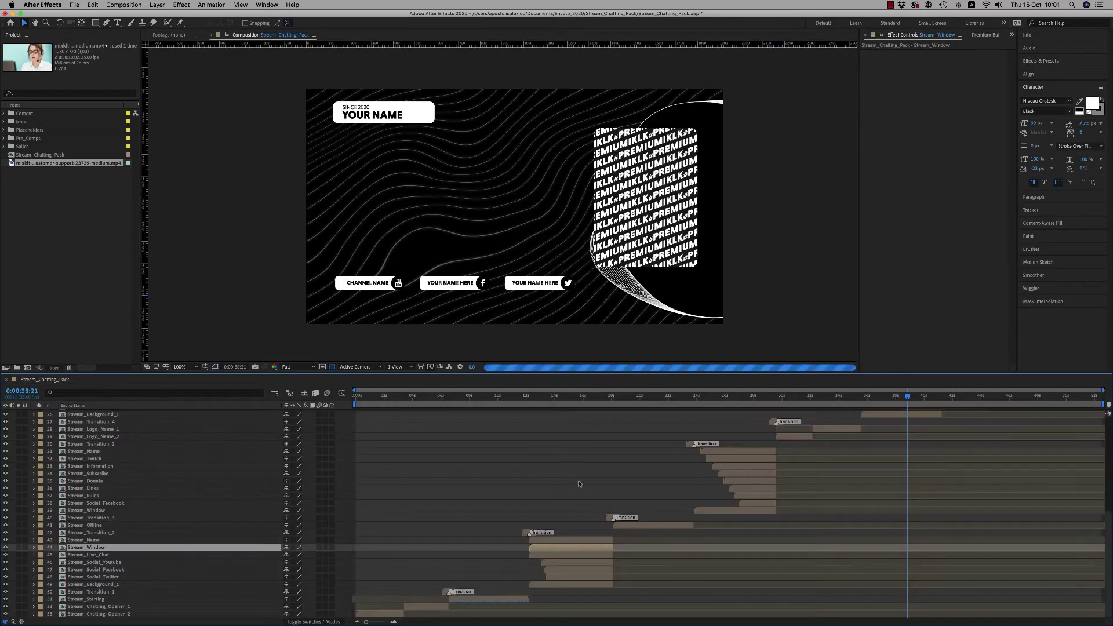
# - Check the inserted footage in Stream_Chatting_Pack at 0:00:15:19 and inspect the Stream_Live_Chat composition
pyautogui.click(569, 396)
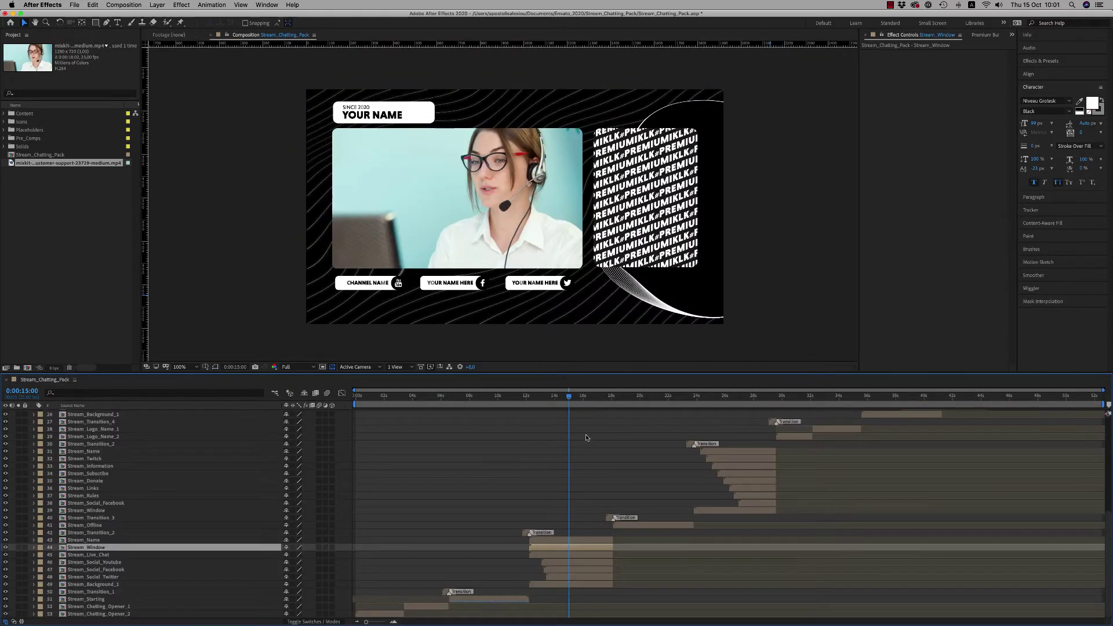
pyautogui.click(579, 398)
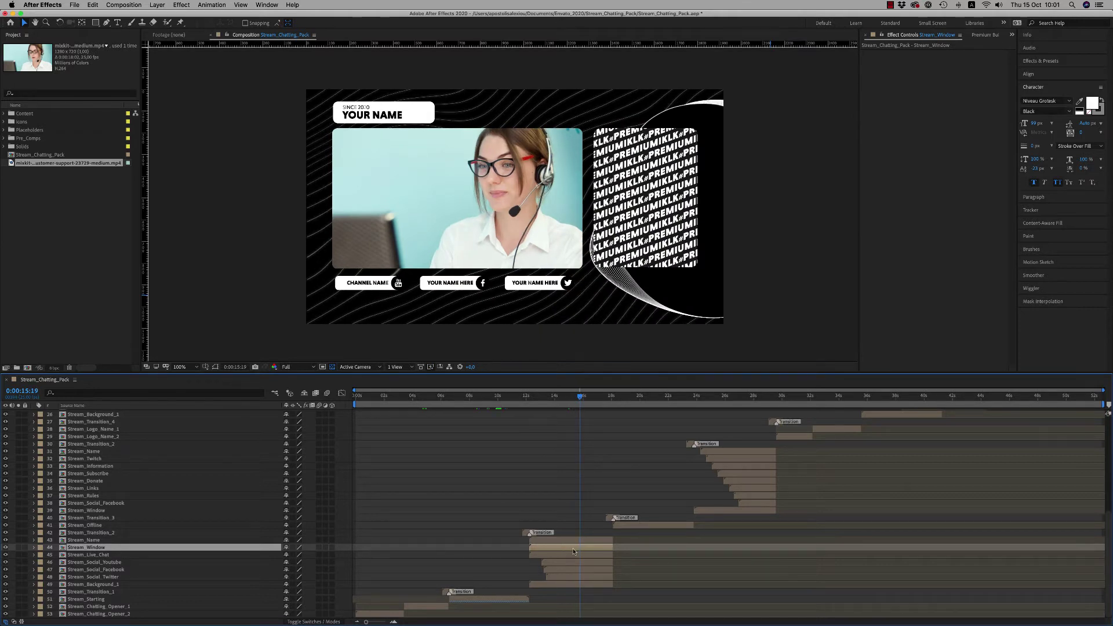
pyautogui.click(93, 556)
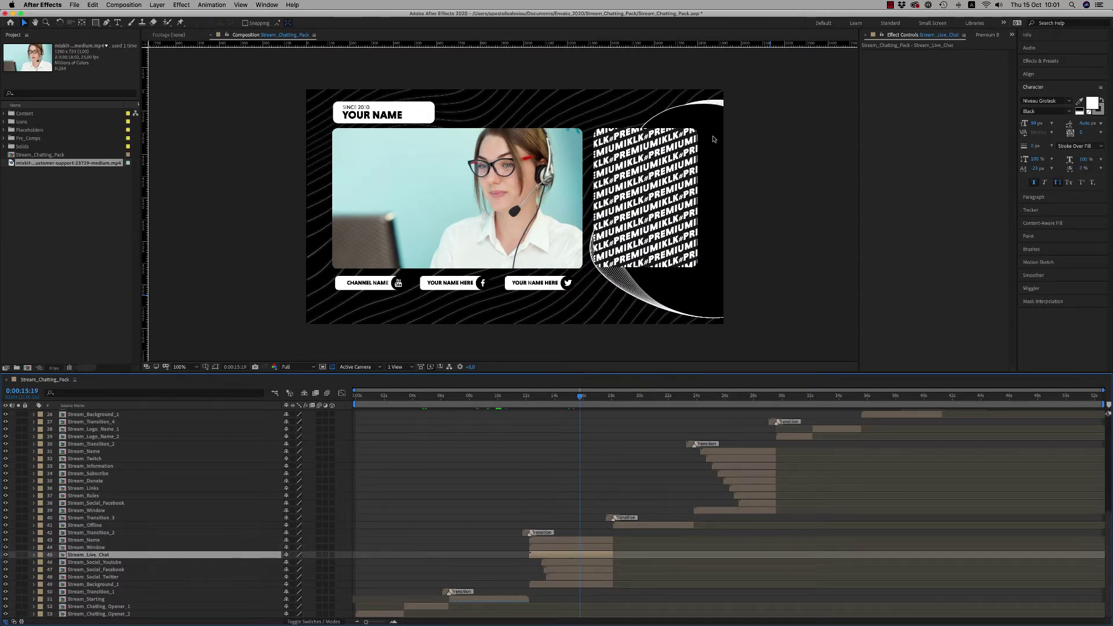
pyautogui.doubleClick(577, 557)
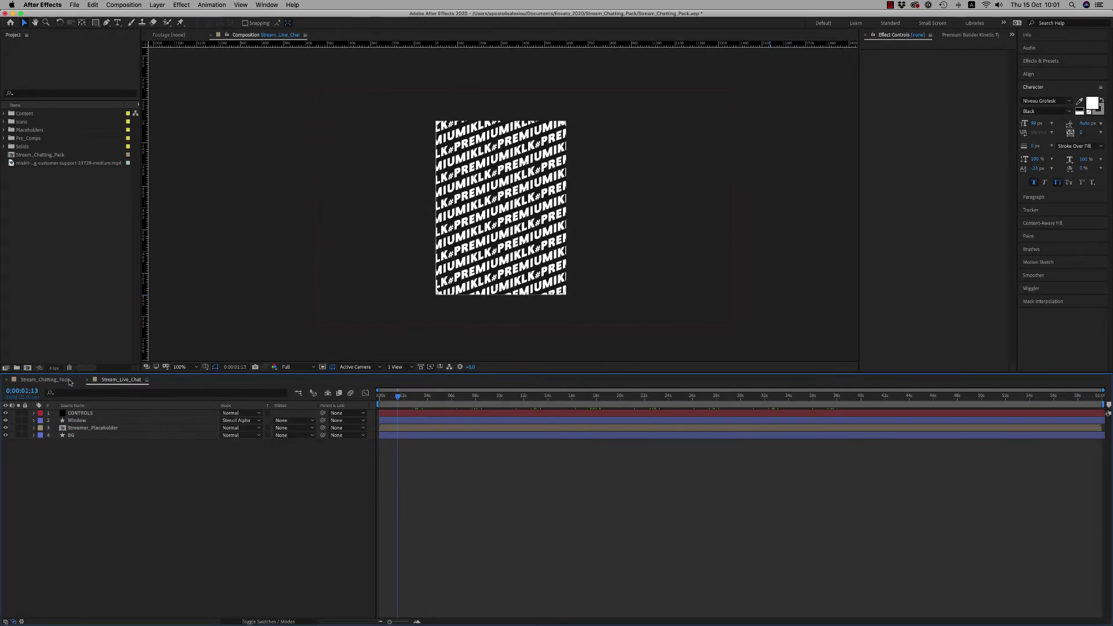
pyautogui.click(86, 381)
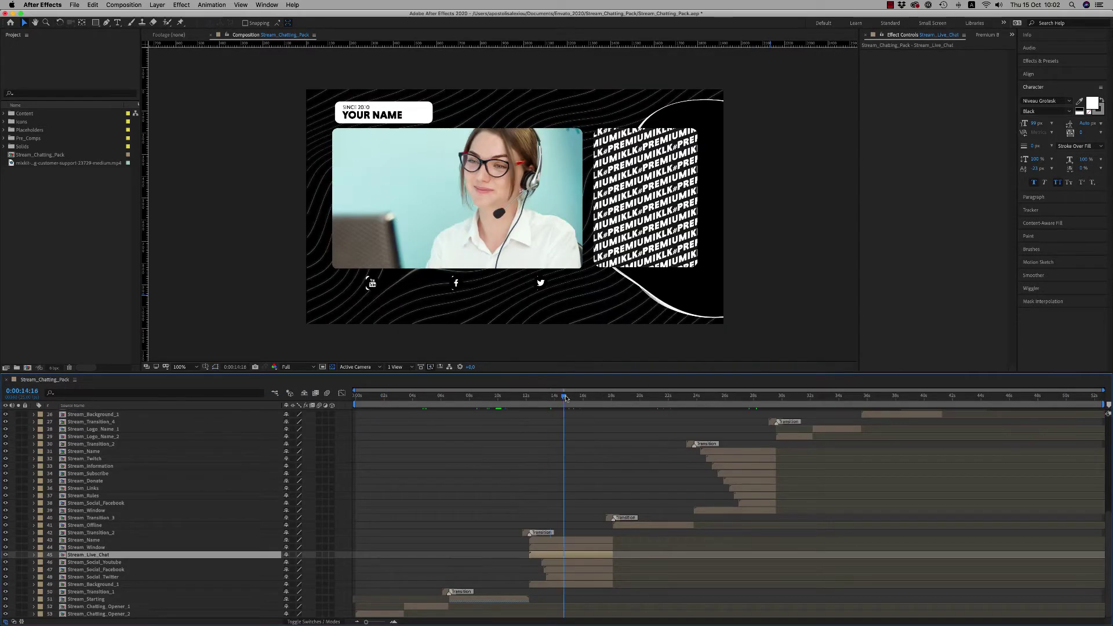
# - Open Stream_Social_Youtube and replace the text of its channel name layer with "premiumilk"
pyautogui.click(223, 563)
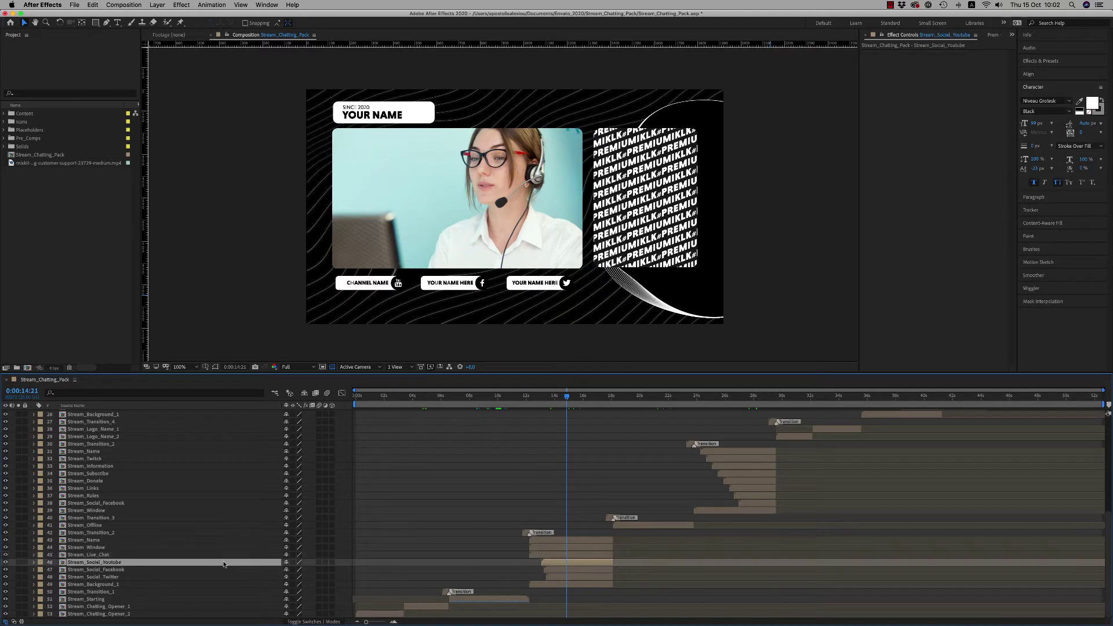
pyautogui.doubleClick(102, 565)
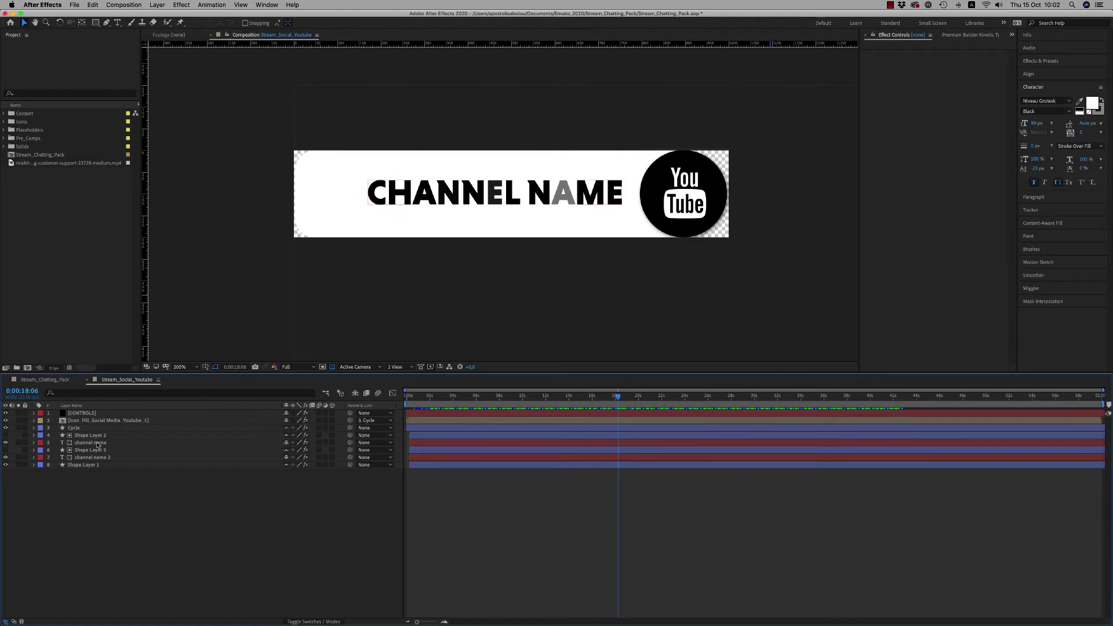
pyautogui.doubleClick(98, 442)
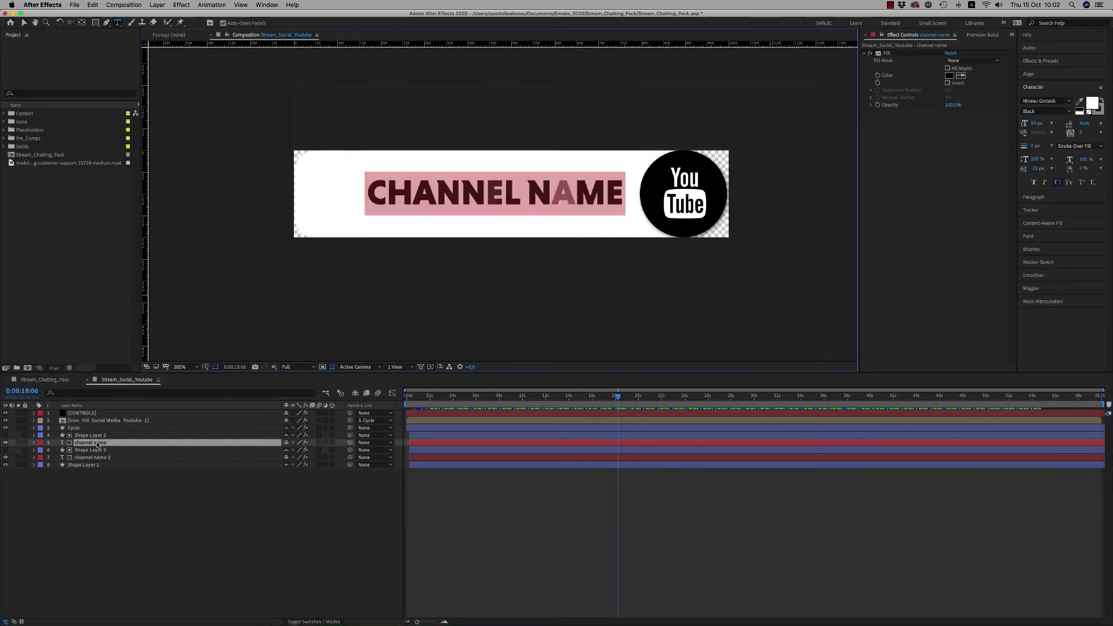
pyautogui.write('premiumilk')
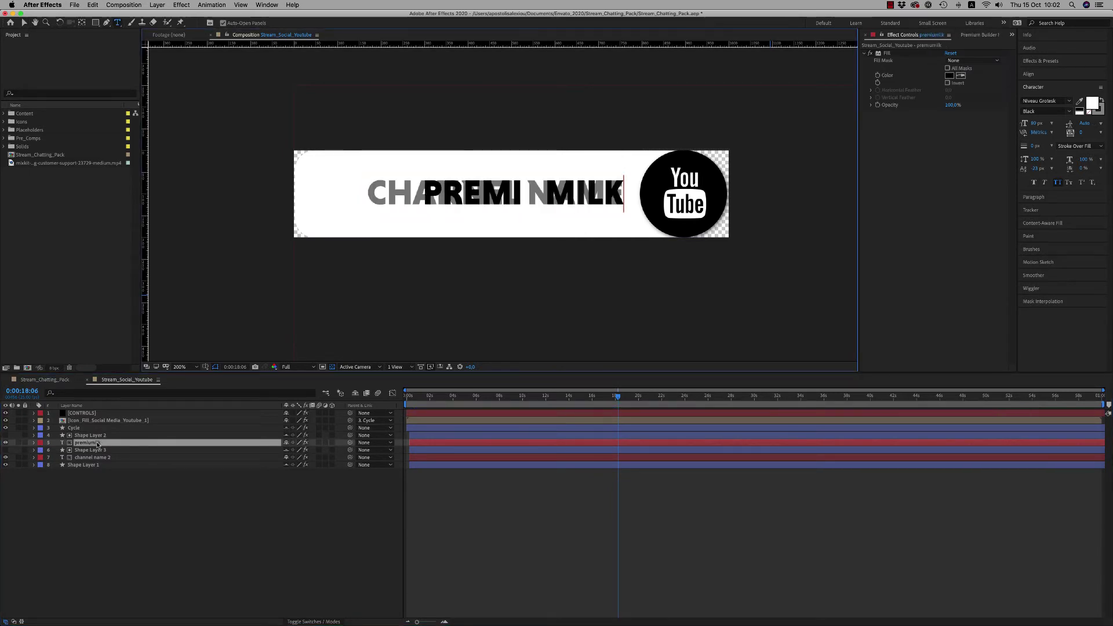
pyautogui.click(102, 493)
# - Copy the premiumilk text and paste it over the text of the channel name 2 layer
pyautogui.doubleClick(92, 443)
pyautogui.press('super+c')
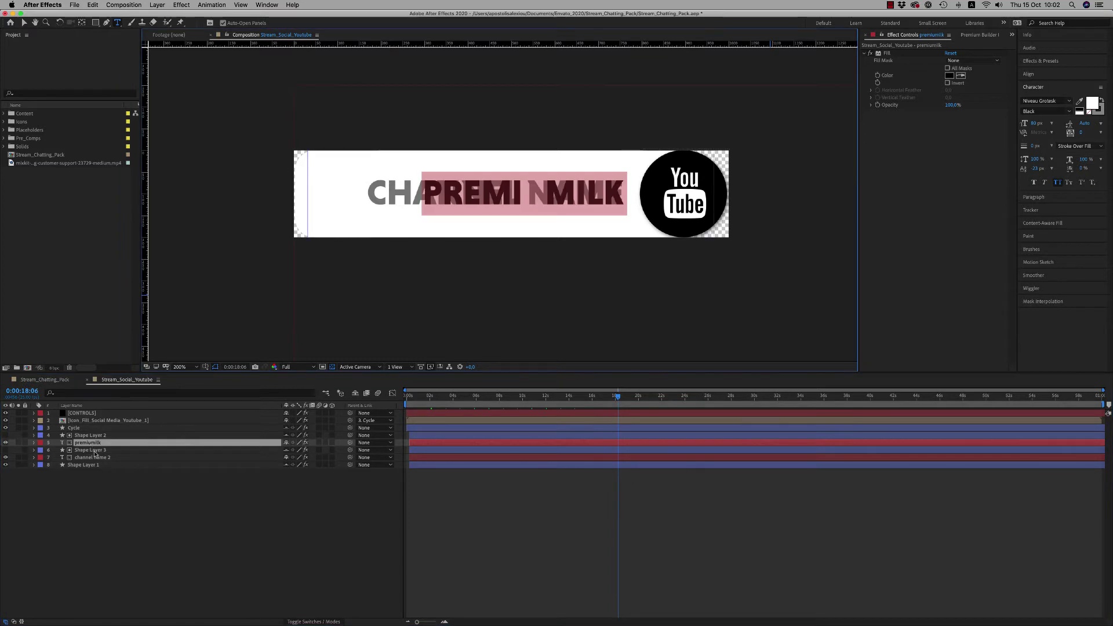
pyautogui.click(96, 457)
pyautogui.doubleClick(96, 458)
pyautogui.press('super+v')
pyautogui.click(388, 491)
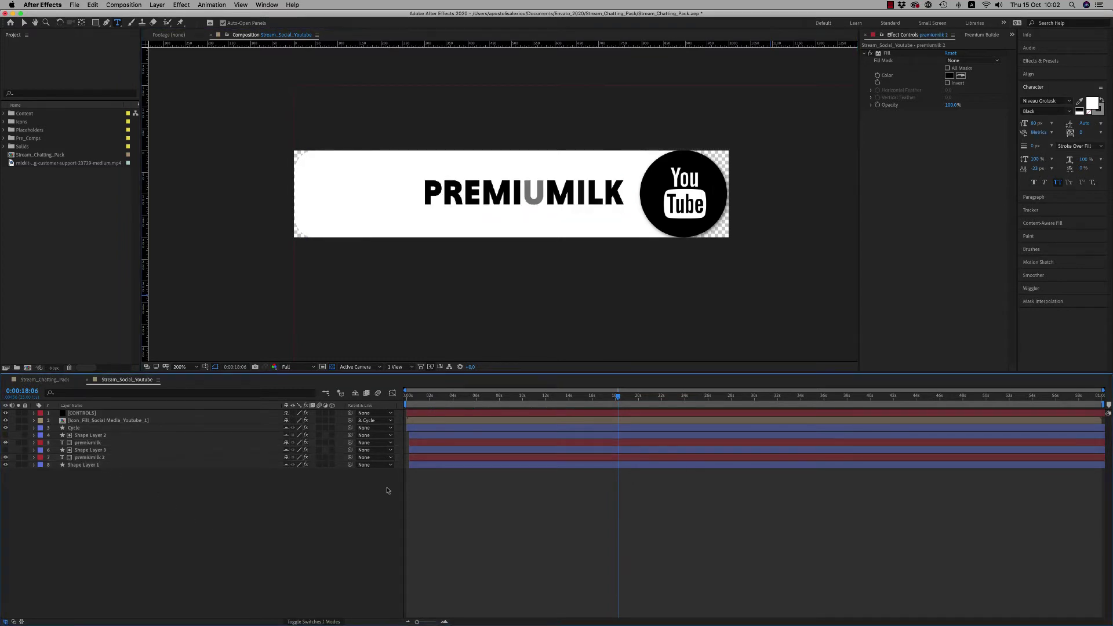
# - Preview Stream_Social_Youtube at 0:00:06:03, increase the BG_Opacity slider on its CONTROLS layer, and close the composition
pyautogui.moveTo(429, 397); pyautogui.dragTo(477, 406)
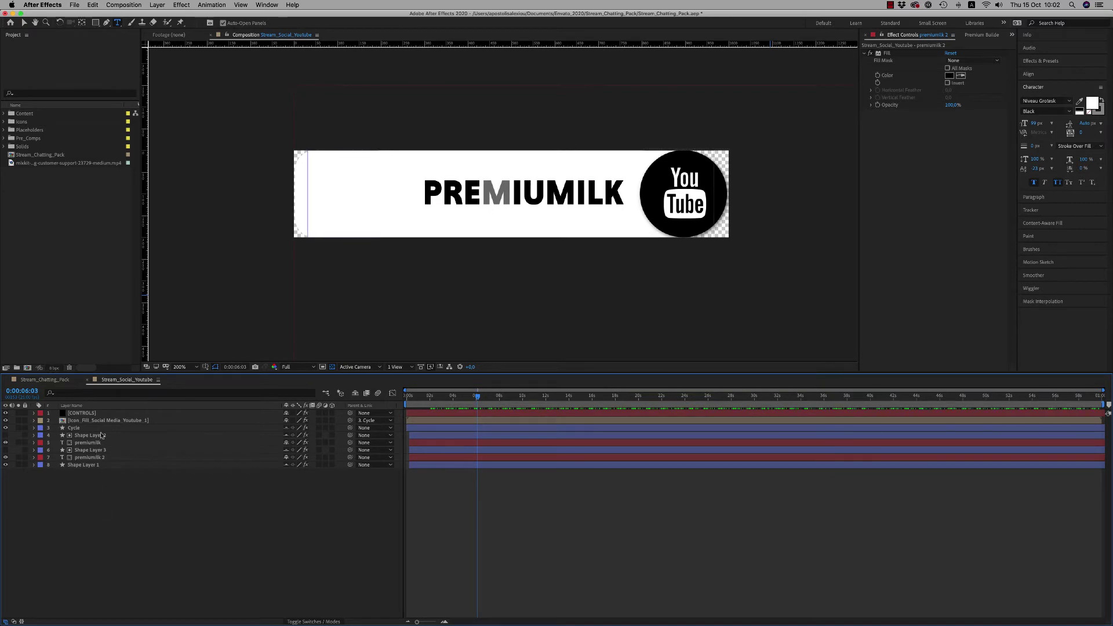
pyautogui.click(82, 413)
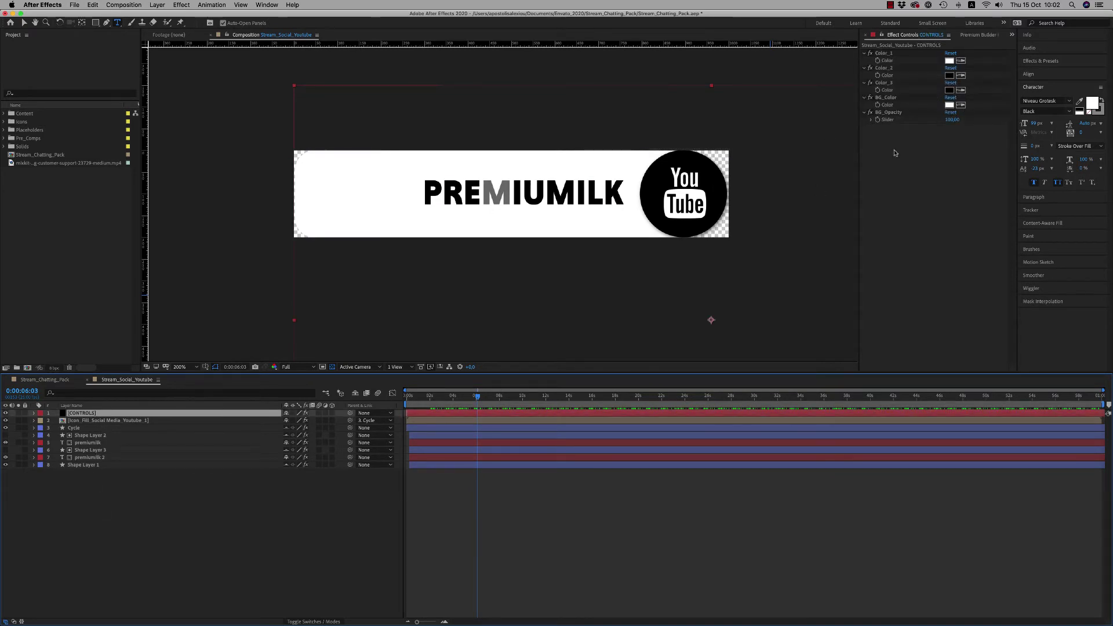
pyautogui.moveTo(952, 119); pyautogui.dragTo(1034, 123)
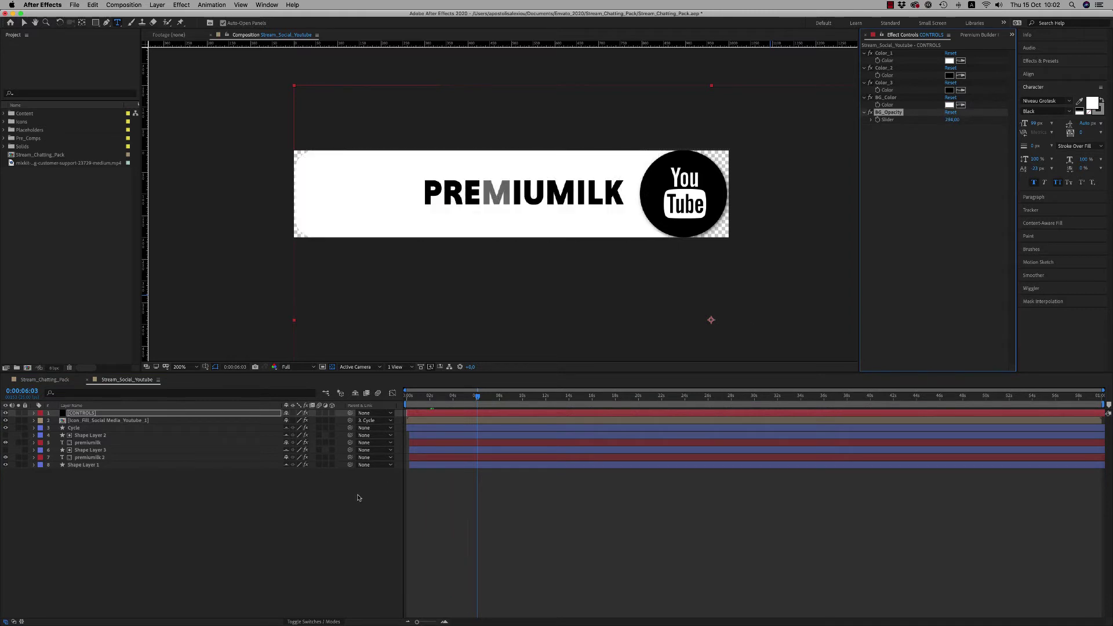
pyautogui.click(88, 379)
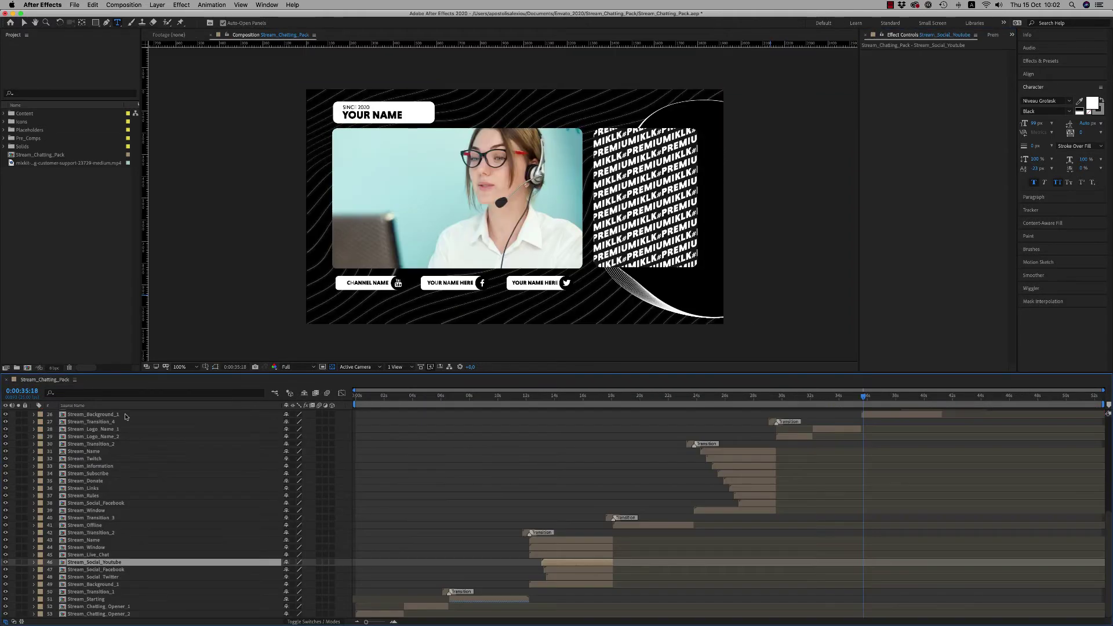
# - Check the banners in Stream_Chatting_Pack at 0:00:15:12, then inspect the since 2020 text layer in Stream_Name and close that composition
pyautogui.click(575, 397)
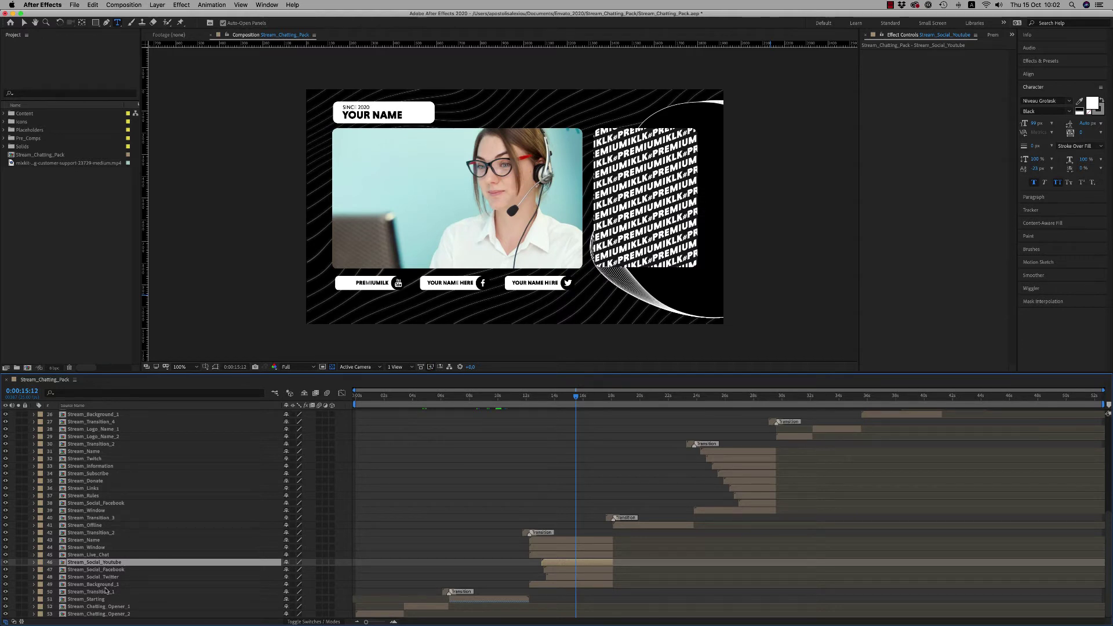
pyautogui.doubleClick(93, 541)
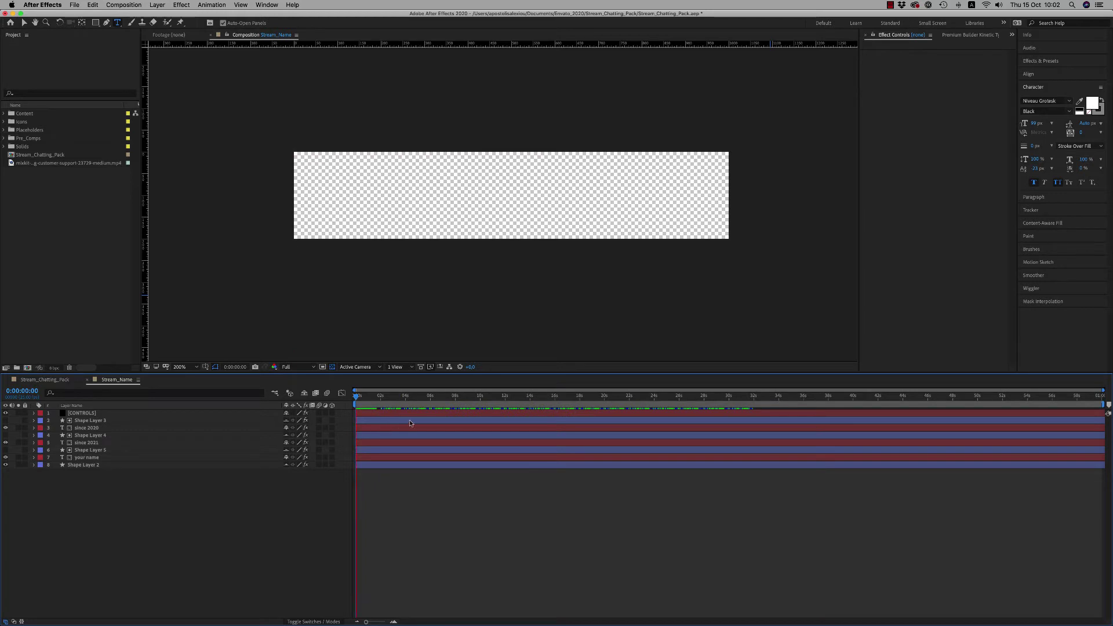
pyautogui.press('space')
pyautogui.click(87, 428)
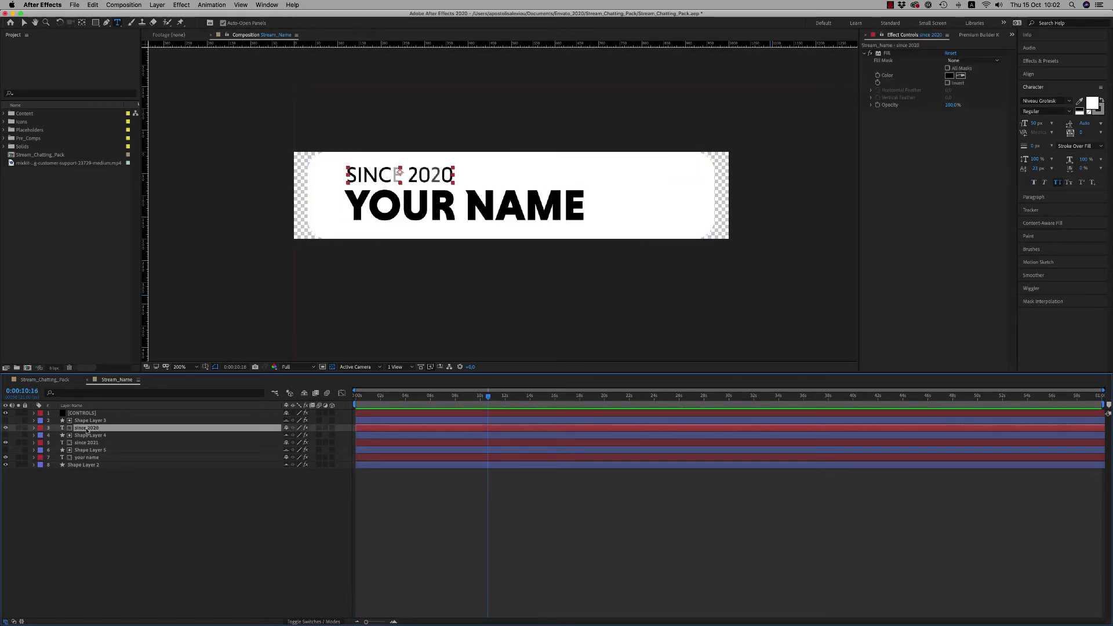
pyautogui.click(124, 509)
pyautogui.click(87, 380)
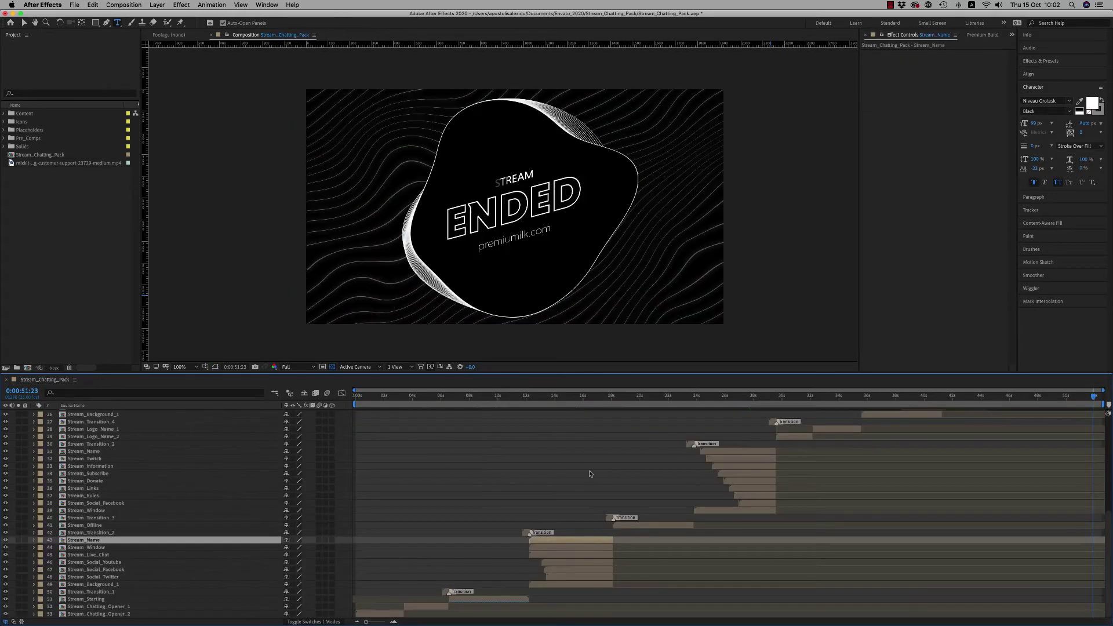
# - Open the Stream_Offline composition from Stream_Chatting_Pack and preview it at 0:00:06:07
pyautogui.moveTo(599, 399); pyautogui.dragTo(649, 405)
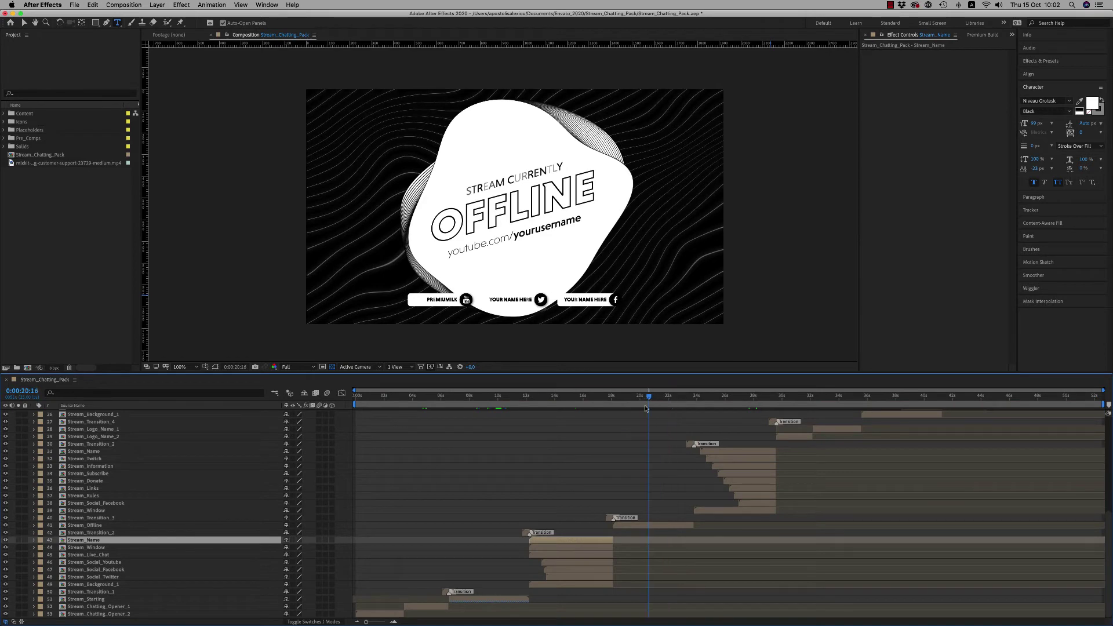
pyautogui.click(656, 525)
pyautogui.doubleClick(651, 526)
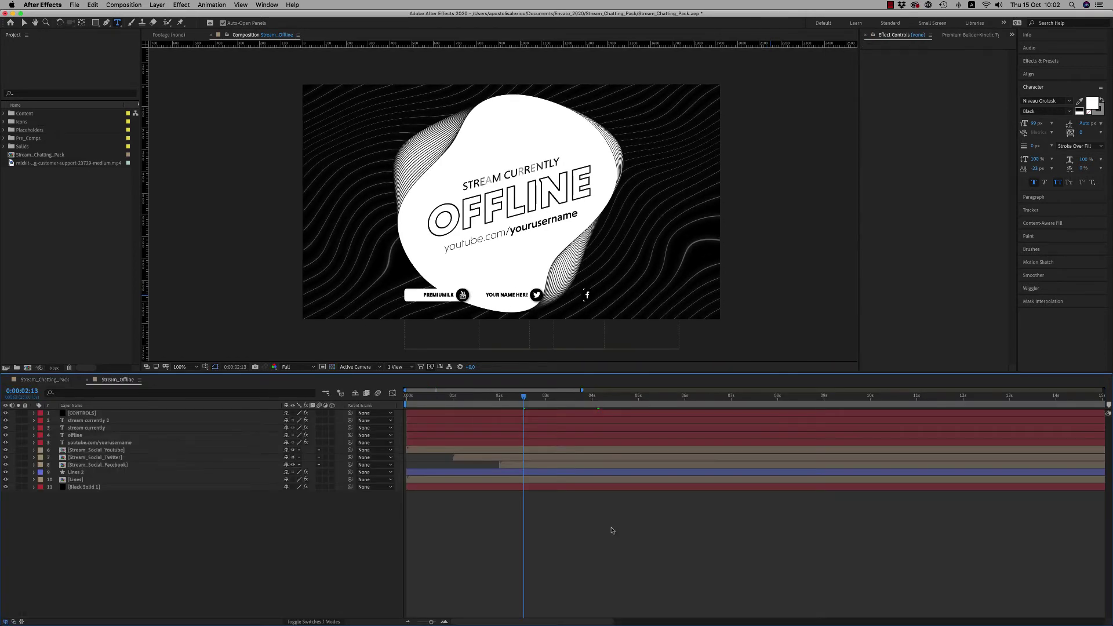
pyautogui.moveTo(499, 399); pyautogui.dragTo(697, 399)
# - Reveal the Youtube banner layer's source in the project and replace the layer with Stream_Social_Twitch, and finally with Stream_Social_Instagram
pyautogui.rightClick(100, 450)
pyautogui.moveTo(152, 549)
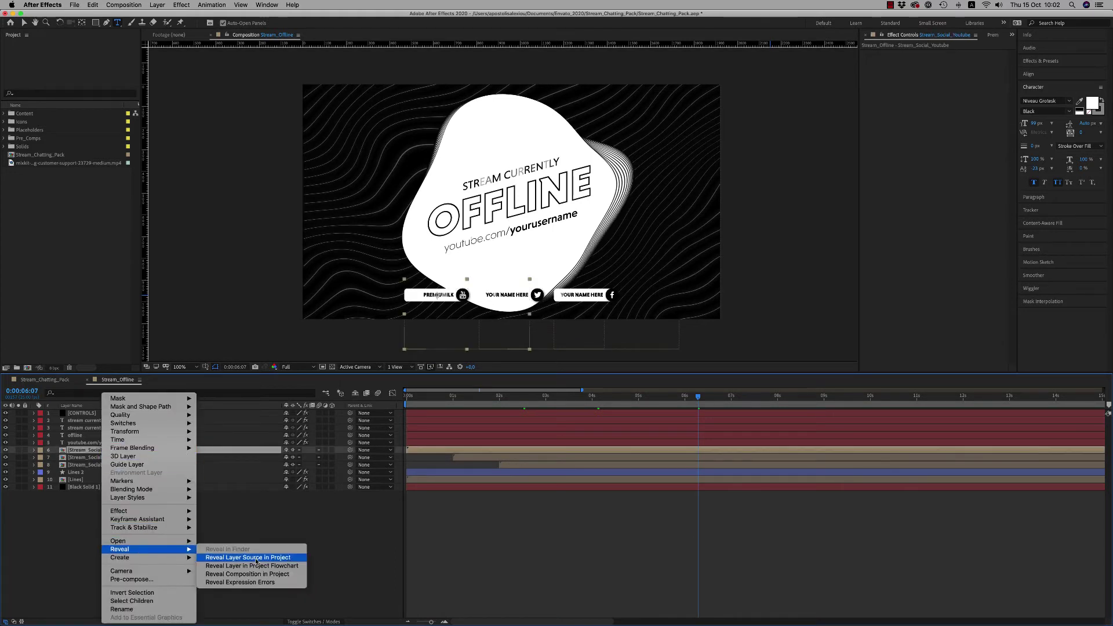
pyautogui.click(225, 557)
pyautogui.click(109, 458)
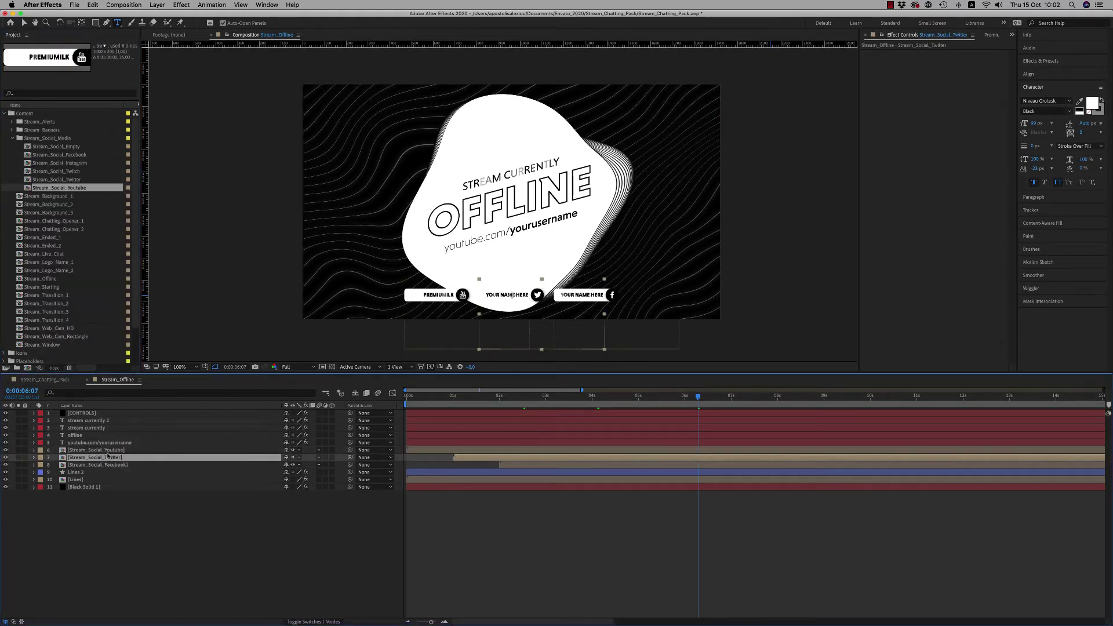
pyautogui.click(107, 450)
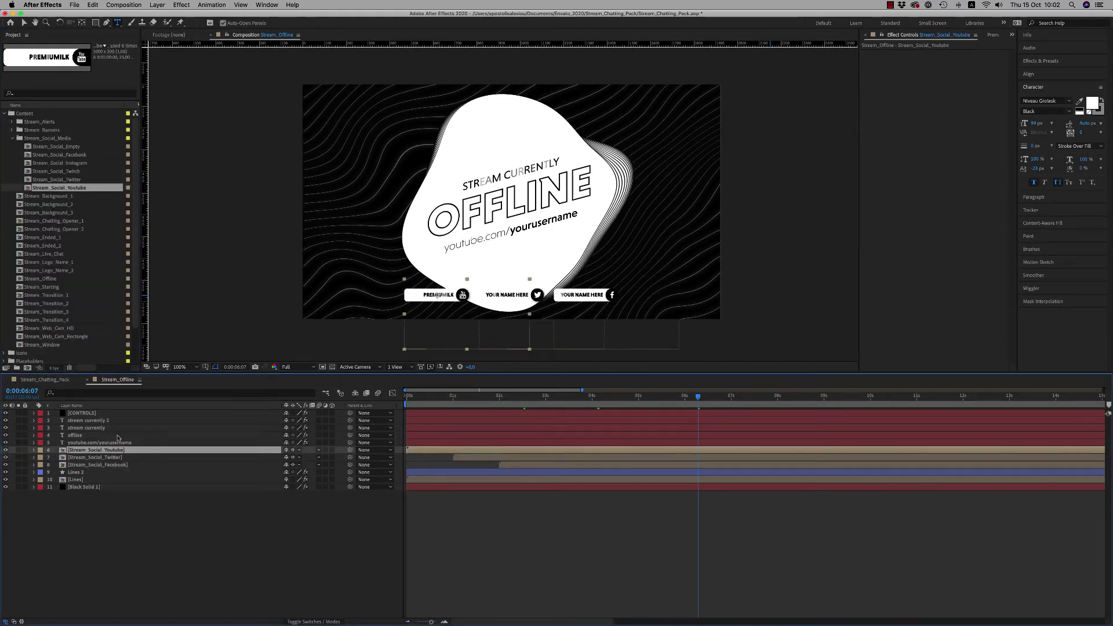
pyautogui.click(55, 180)
pyautogui.moveTo(55, 171); pyautogui.dragTo(138, 455)
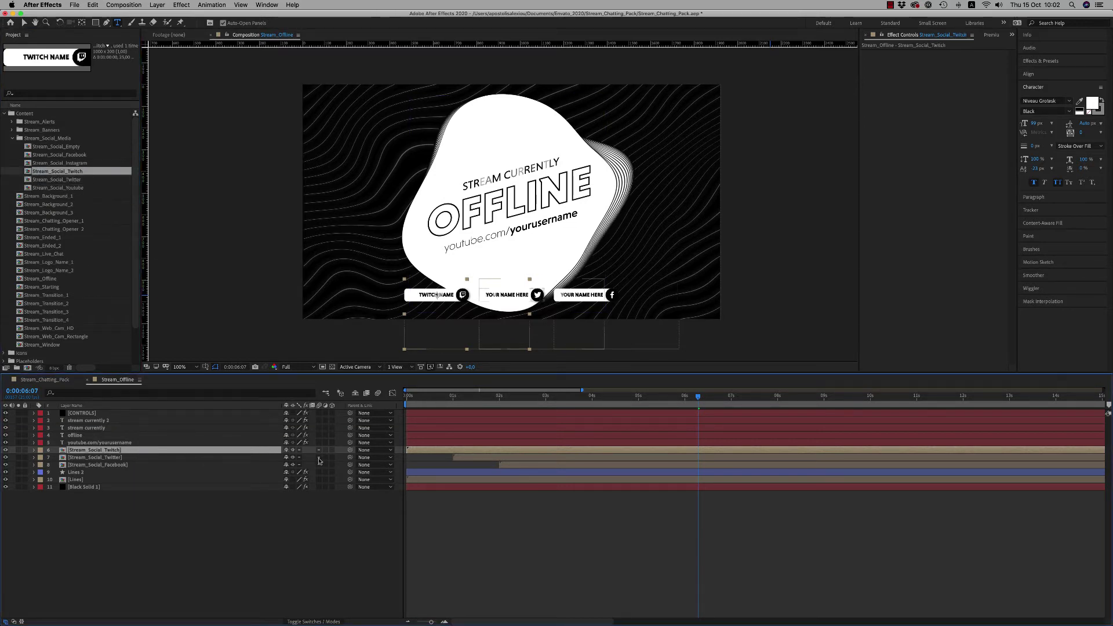
pyautogui.moveTo(64, 163); pyautogui.dragTo(137, 455)
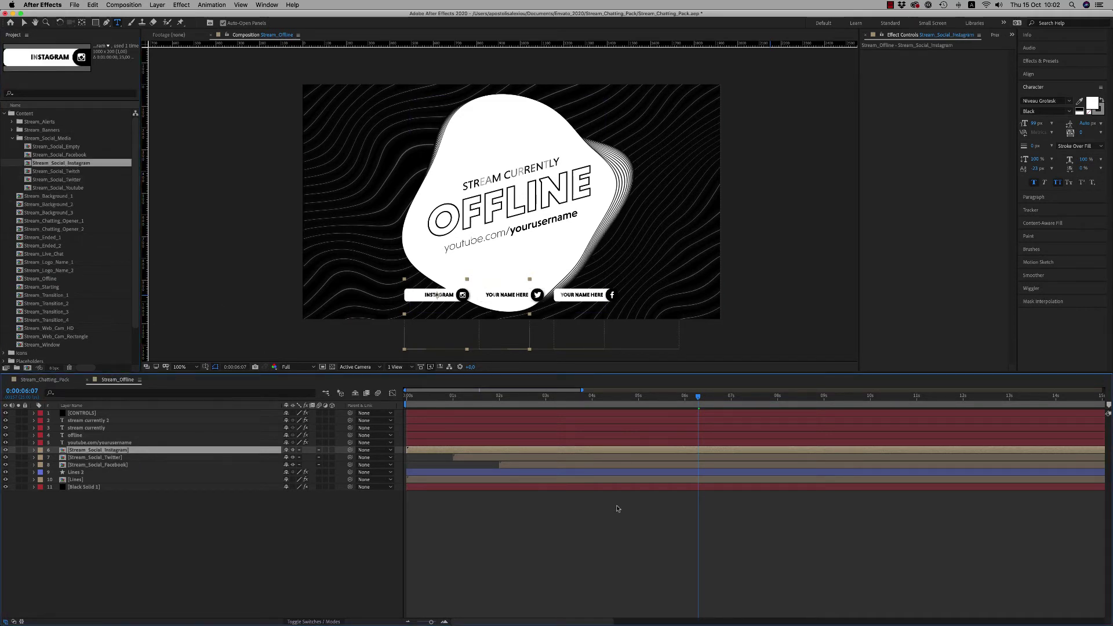
# - Hide the Instagram, Twitter and Facebook banner layers in Stream_Offline and show them again
pyautogui.click(448, 535)
pyautogui.click(554, 450)
pyautogui.keyDown('shift'); pyautogui.click(557, 465); pyautogui.keyUp('shift')
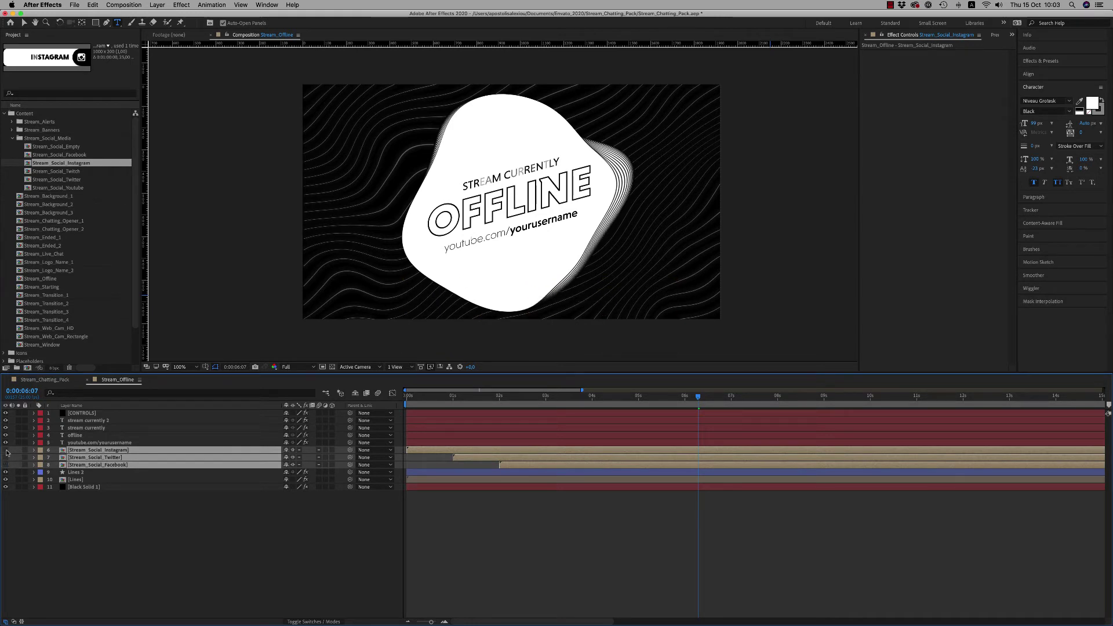
pyautogui.click(5, 450)
# - Try changing the scale of the Instagram, Twitter and Facebook banner layers together, undo it, and collapse their scale properties
pyautogui.click(499, 521)
pyautogui.click(541, 466)
pyautogui.keyDown('shift'); pyautogui.click(540, 451); pyautogui.keyUp('shift')
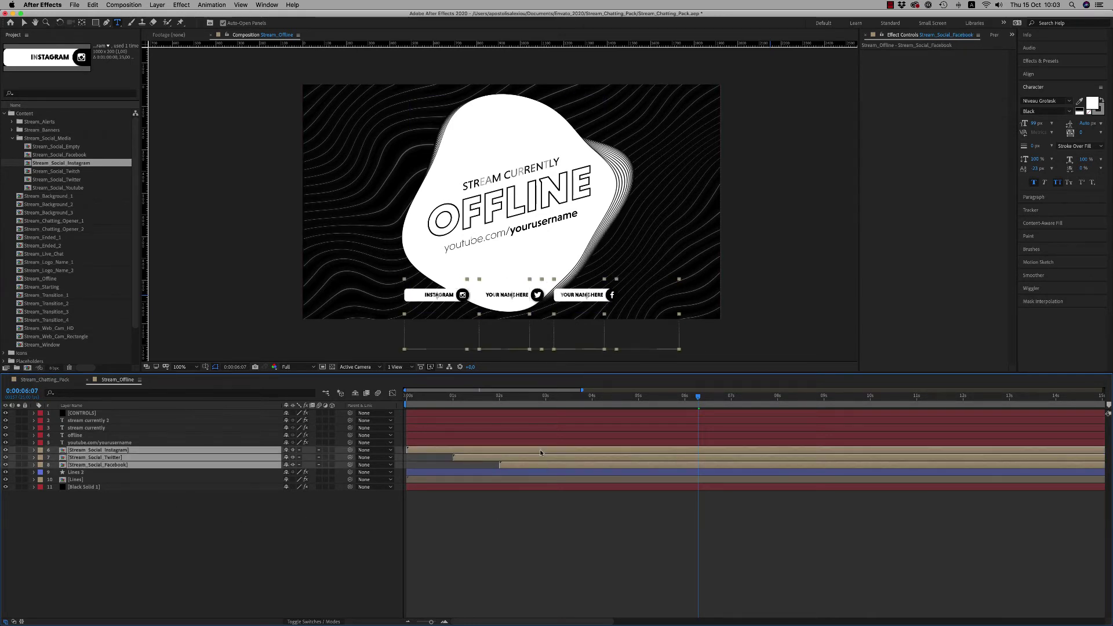
pyautogui.press('s')
pyautogui.moveTo(302, 457); pyautogui.dragTo(324, 465)
pyautogui.press('super+z')
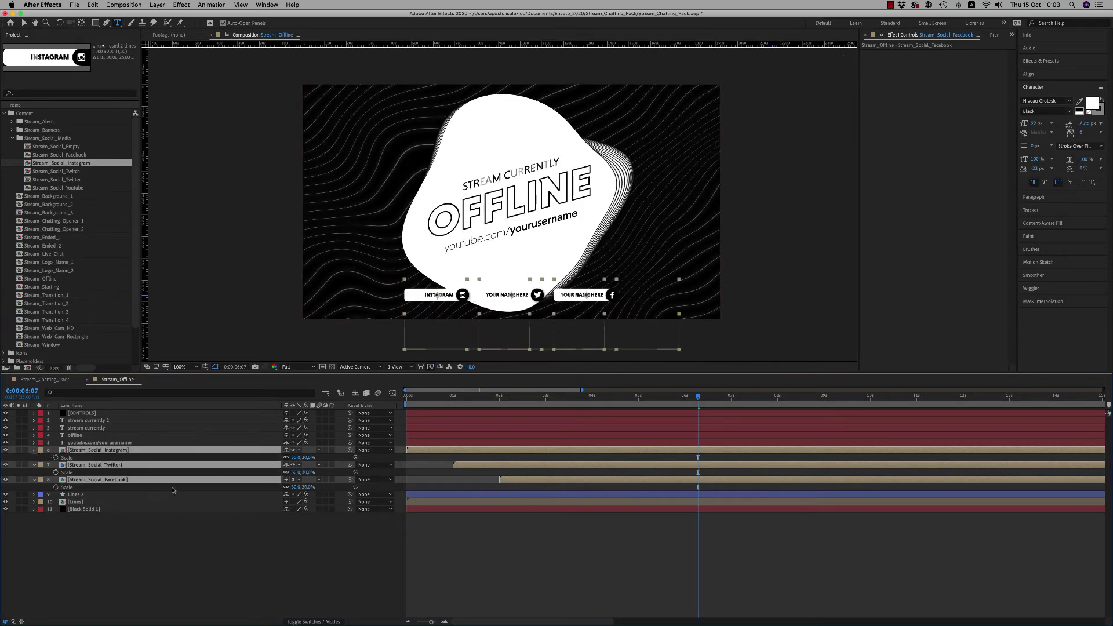
pyautogui.press('s')
# - Preview Stream_Offline at 0:00:05:01, inspect its CONTROLS color effects and stream currently text layer, and close the composition
pyautogui.click(516, 499)
pyautogui.moveTo(547, 400); pyautogui.dragTo(641, 400)
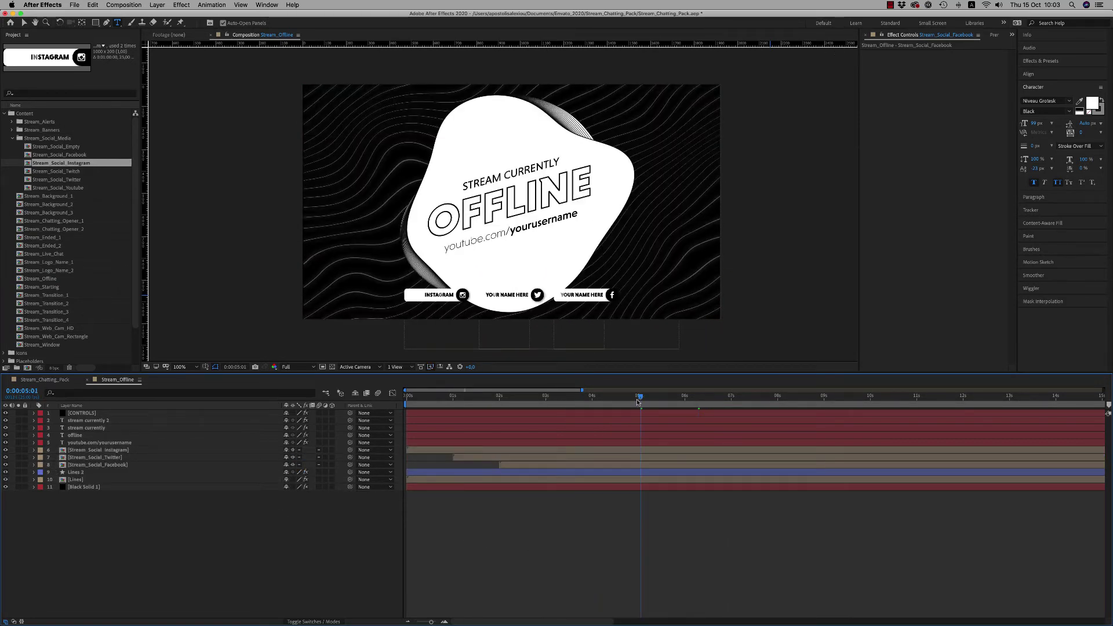
pyautogui.click(82, 413)
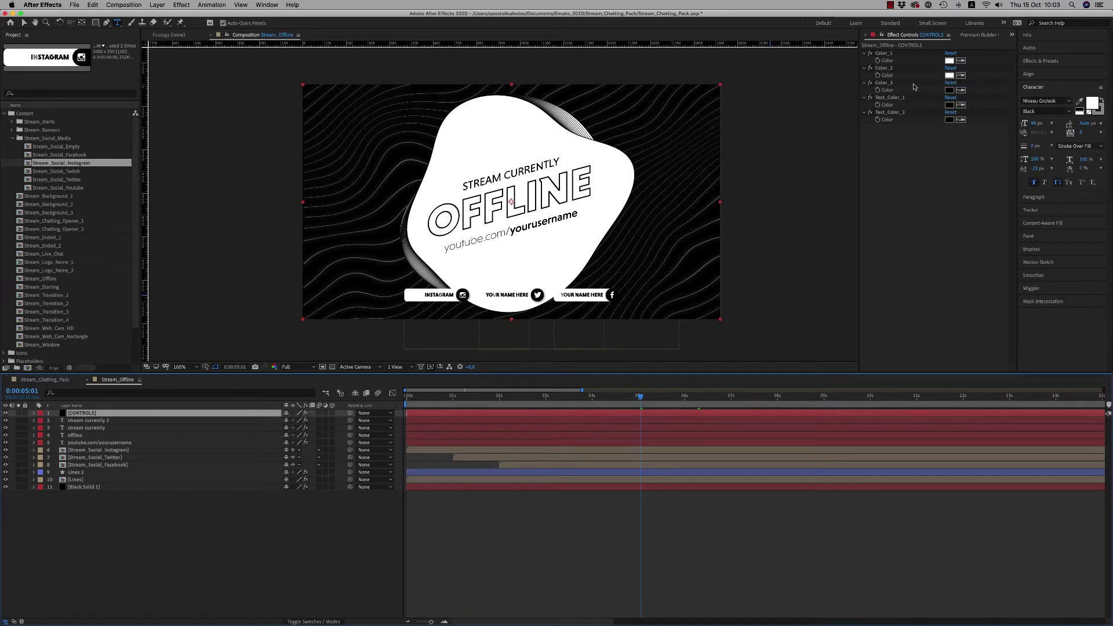
pyautogui.click(97, 429)
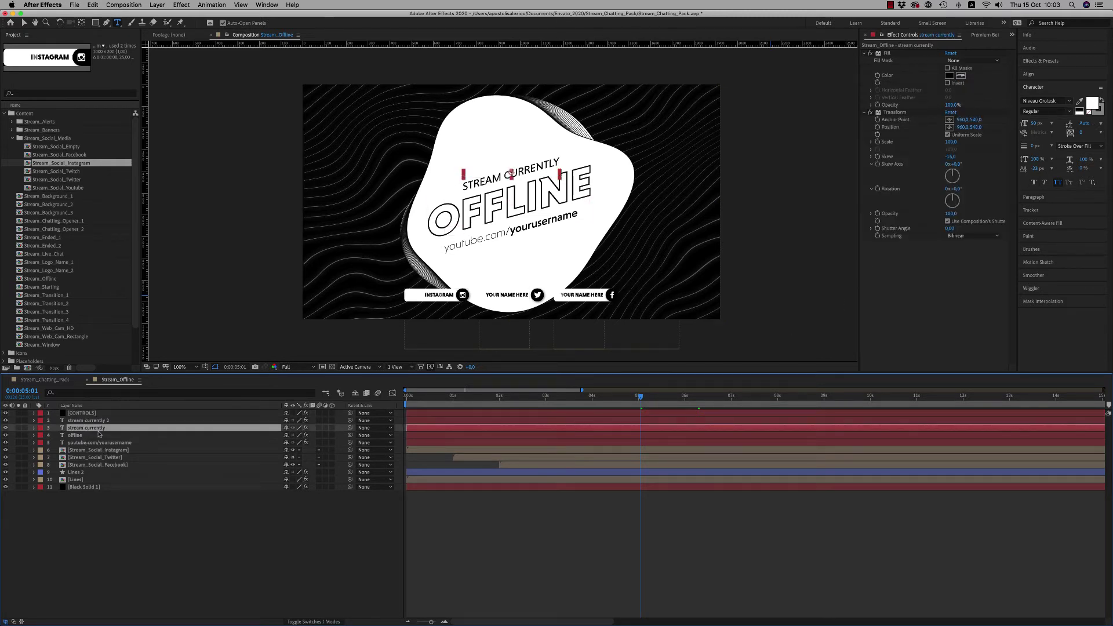
pyautogui.click(88, 380)
# - Examine the info panel banners around 0:00:28:17 in Stream_Chatting_Pack, then open Stream_Name to inspect it and close it
pyautogui.moveTo(734, 405); pyautogui.dragTo(765, 452)
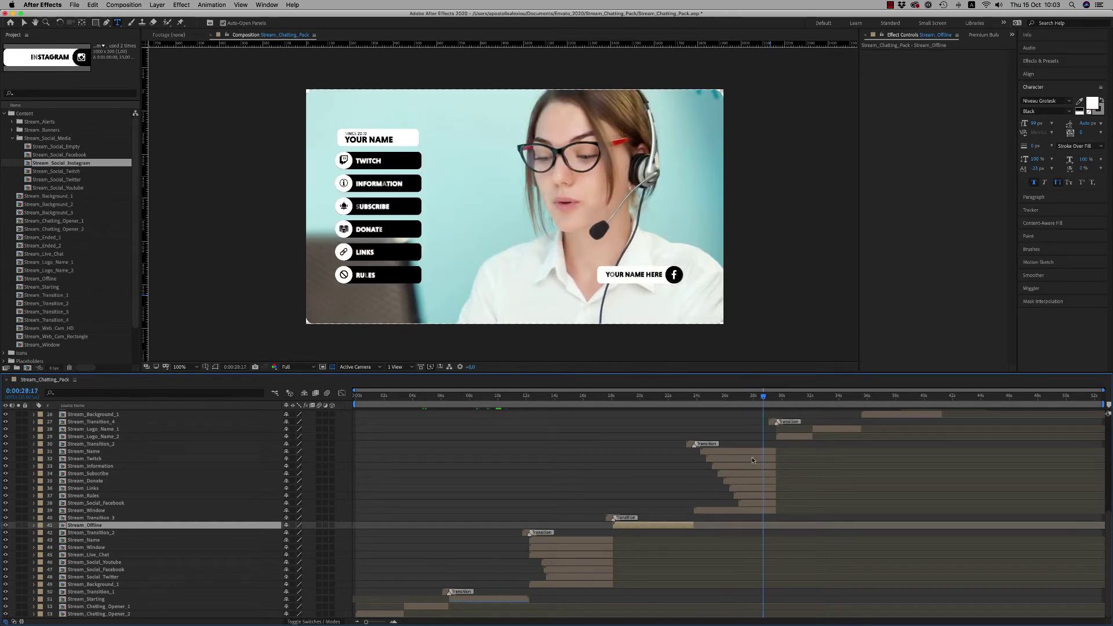
pyautogui.click(753, 453)
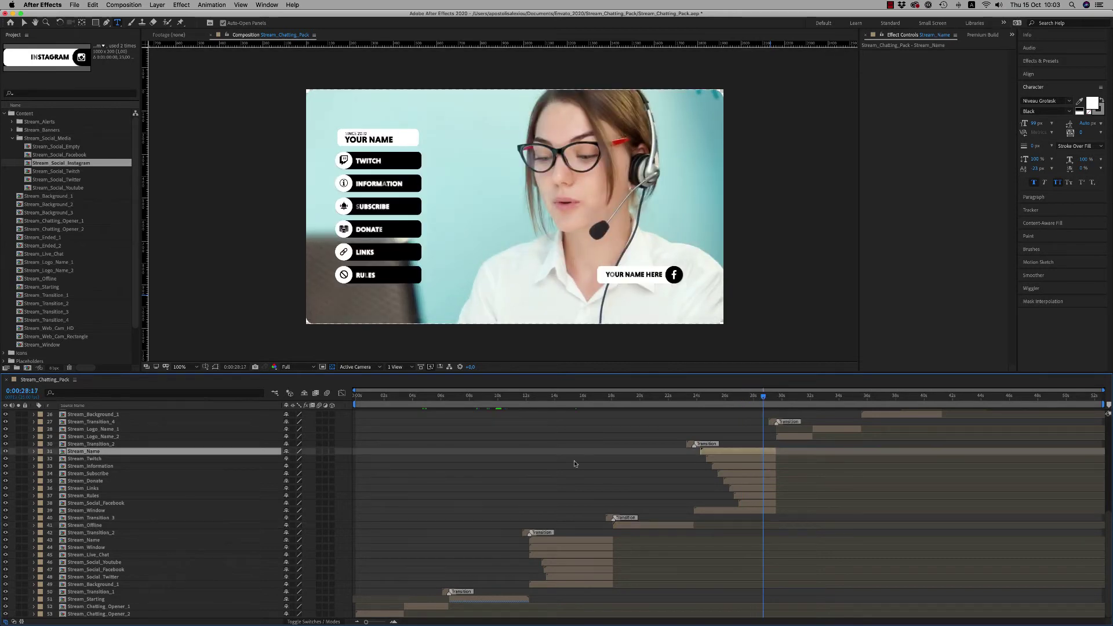
pyautogui.click(755, 406)
pyautogui.click(759, 474)
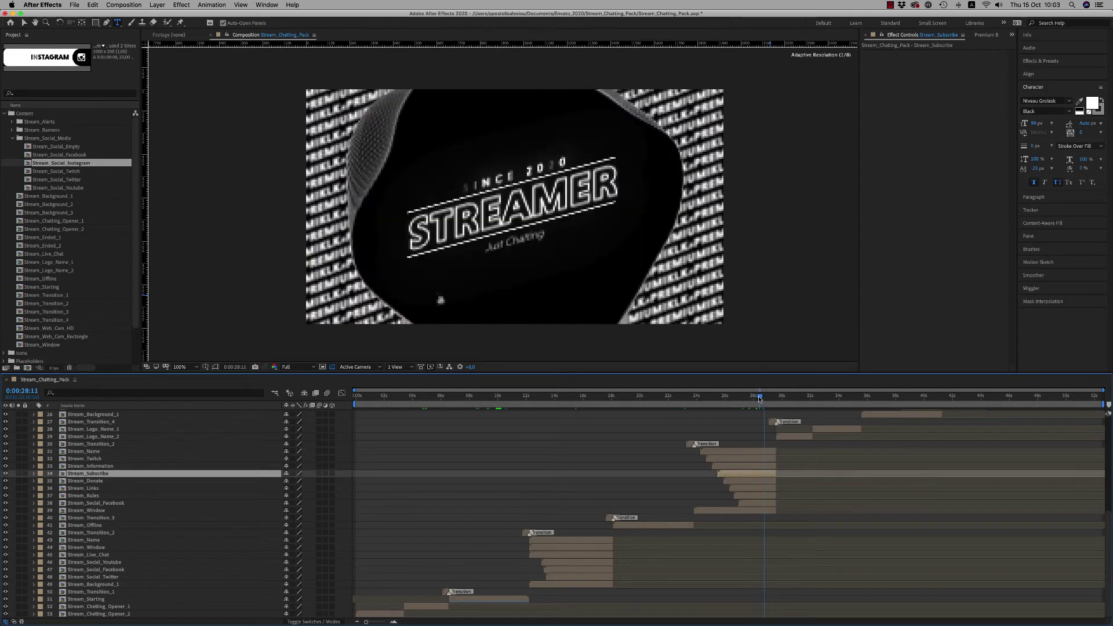
pyautogui.doubleClick(759, 451)
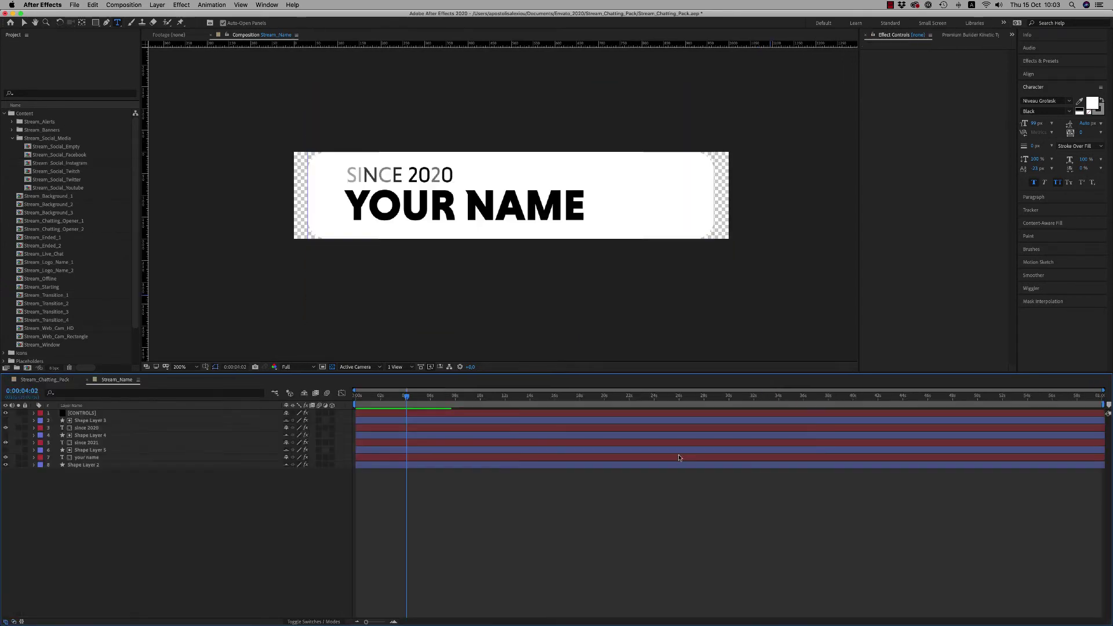
pyautogui.click(87, 379)
# - Open Stream_Twitch, preview it at 0:00:17:00, and reveal the source of its Icon_Twitch layer in the project
pyautogui.doubleClick(717, 457)
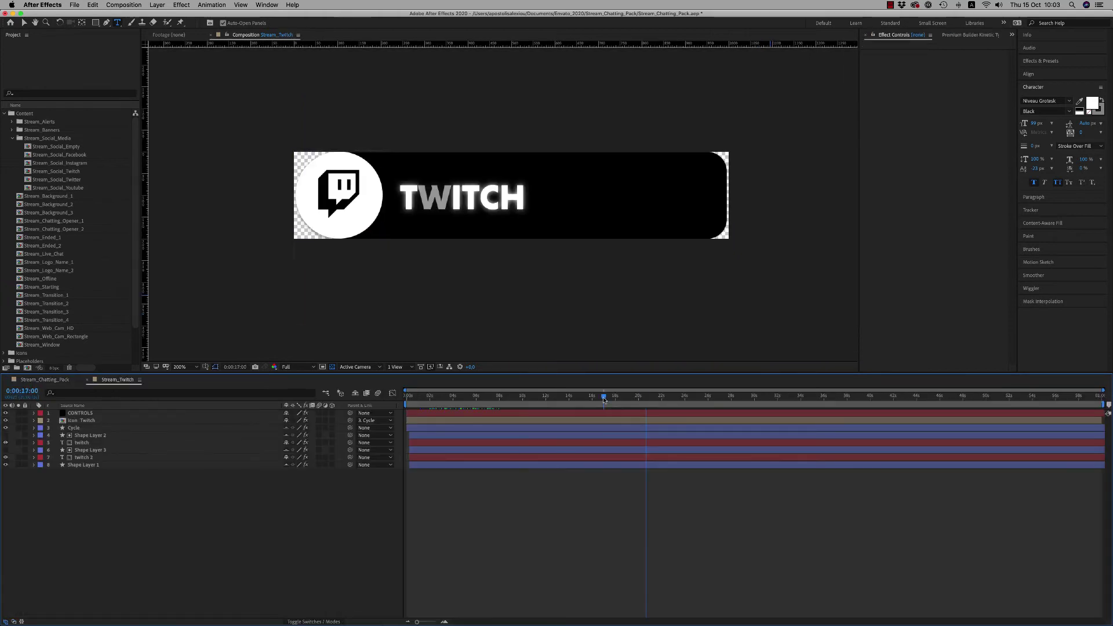
pyautogui.click(87, 421)
pyautogui.rightClick(87, 421)
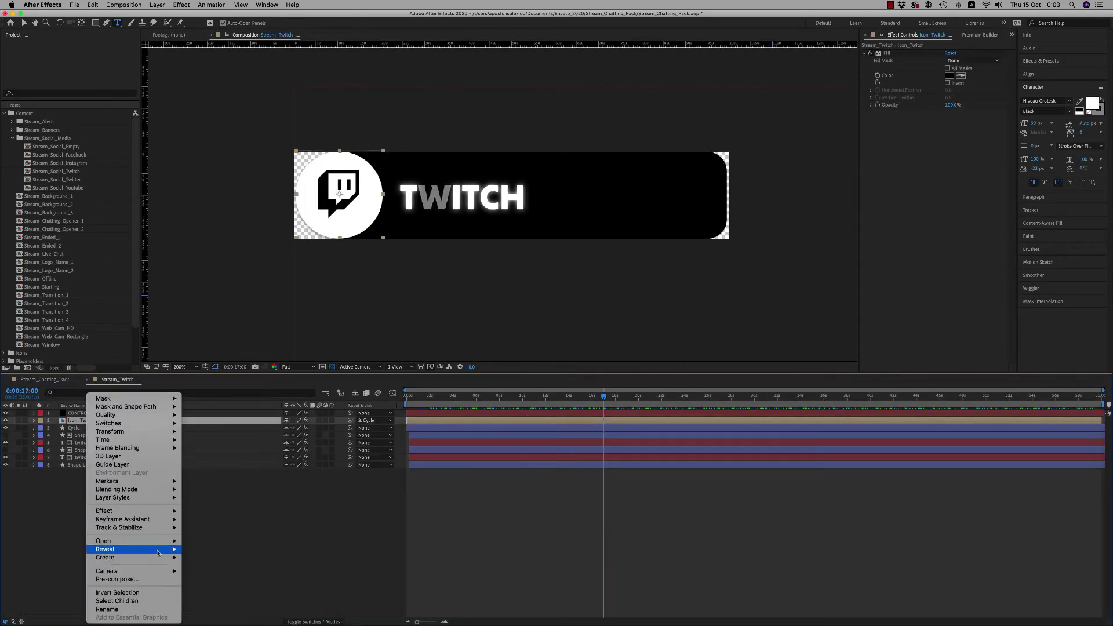
pyautogui.moveTo(127, 549)
pyautogui.click(233, 558)
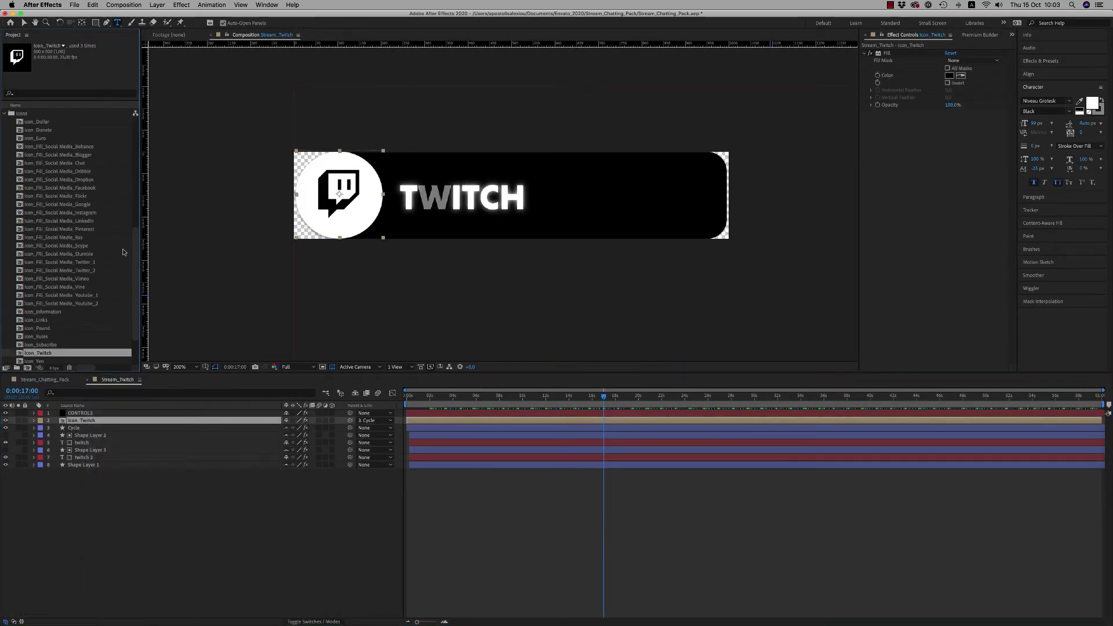
# - Browse the Icons folder, then expand Pre_Comps and open All_Icons to view the available stream icons
pyautogui.scroll(-2, 124, 251)
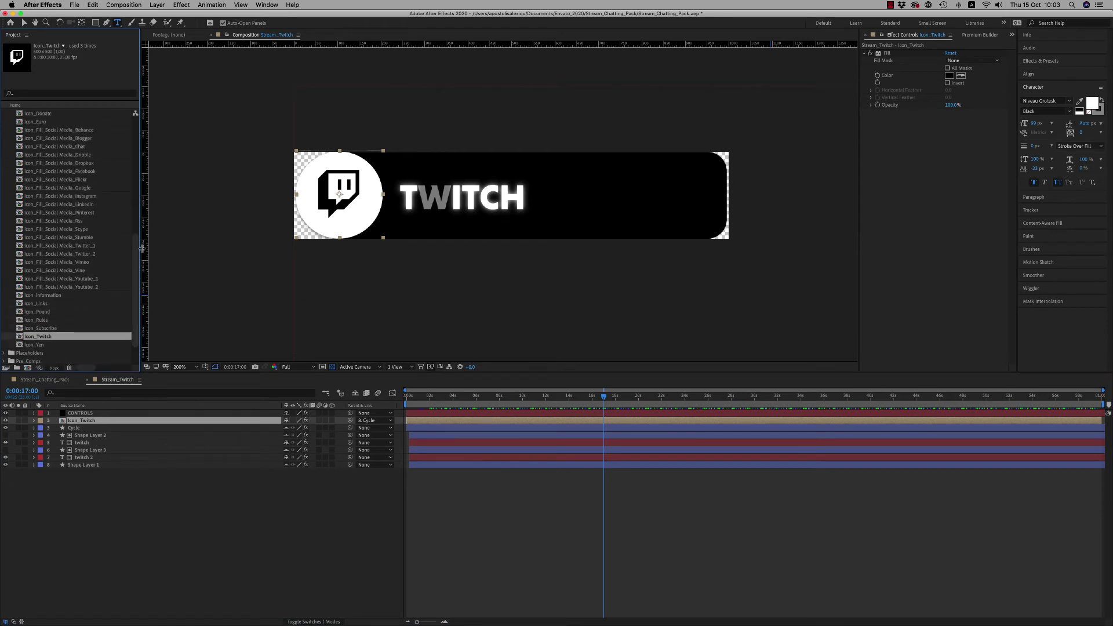
pyautogui.scroll(4, 49, 185)
pyautogui.click(3, 163)
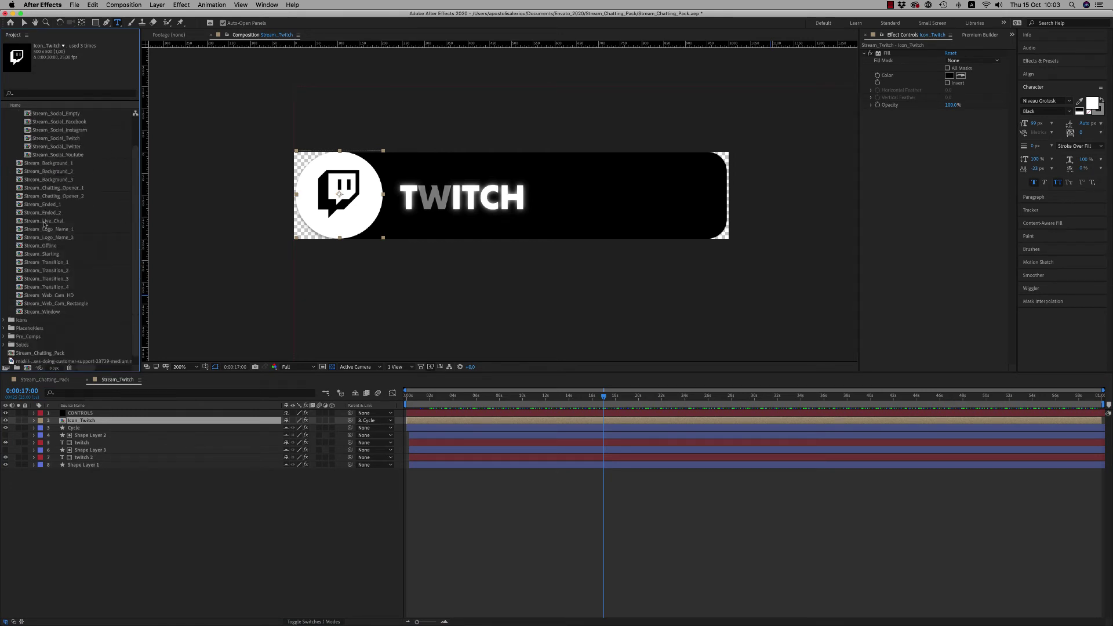
pyautogui.click(4, 337)
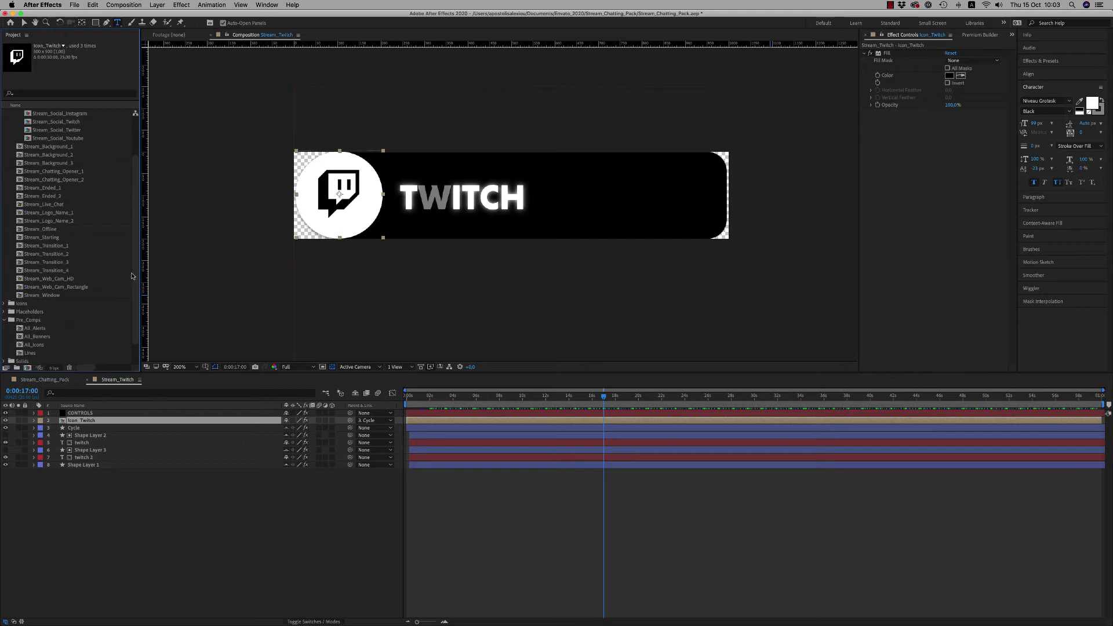
pyautogui.scroll(-3, 41, 328)
pyautogui.click(33, 320)
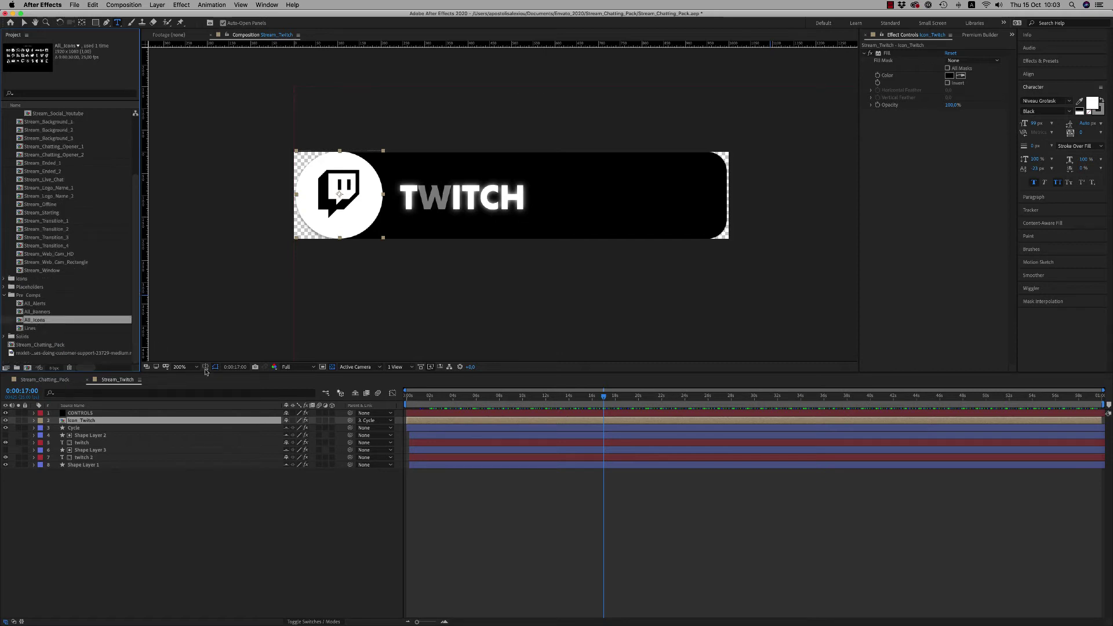
pyautogui.doubleClick(36, 323)
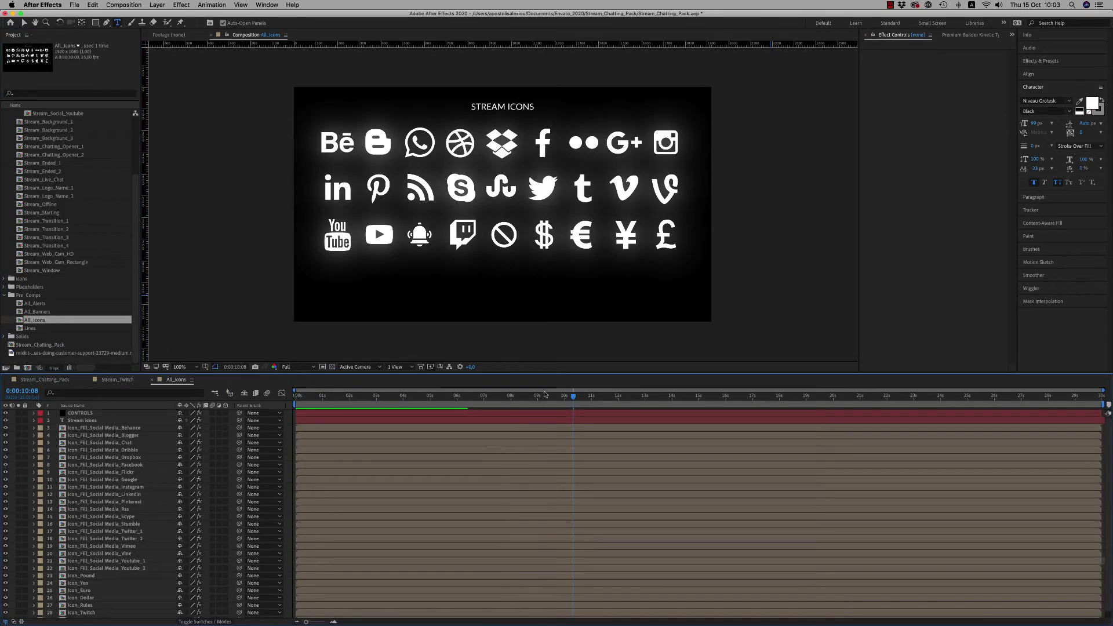
# - Close All_Icons and Stream_Twitch, and move to 0:00:31:03 in Stream_Chatting_Pack to view the next section
pyautogui.click(153, 380)
pyautogui.click(87, 379)
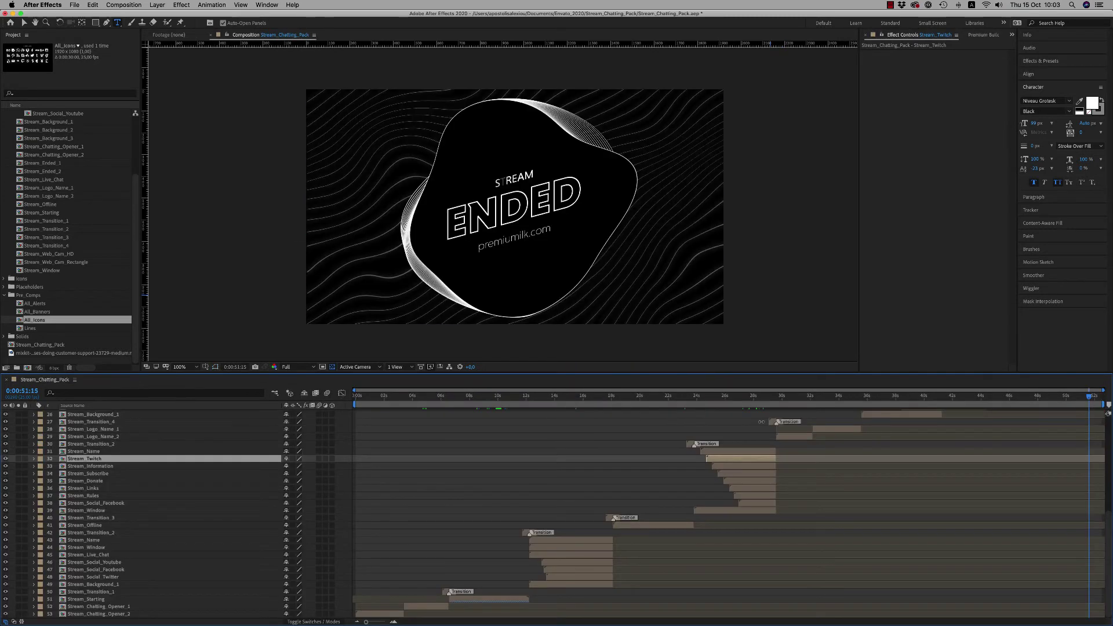
pyautogui.scroll(5, 788, 441)
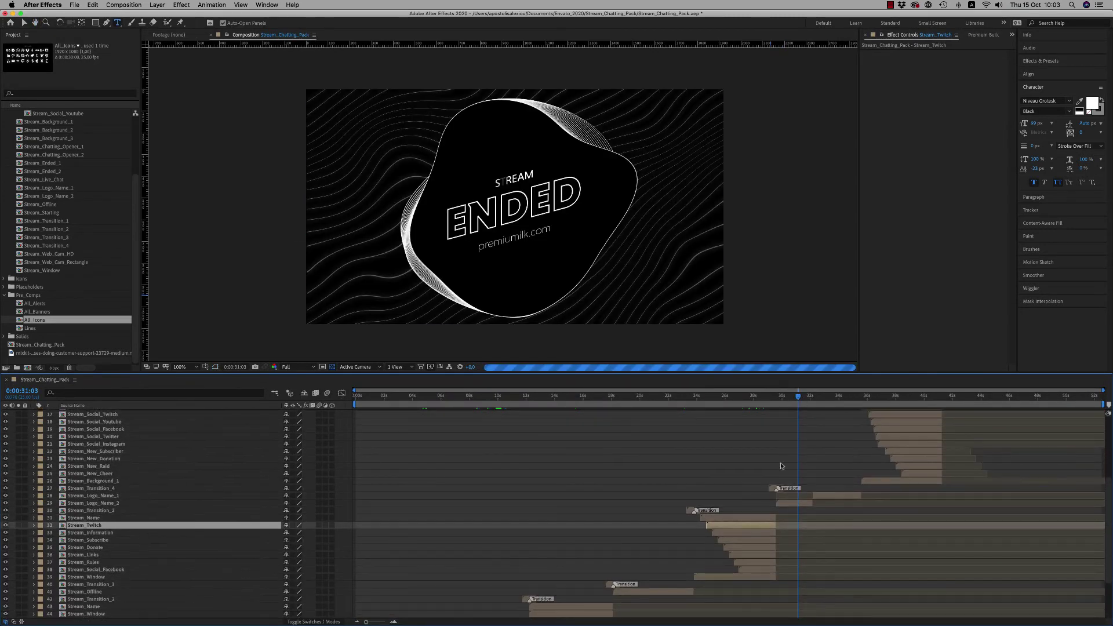
# - Open Stream_Logo_Name_2 and, at 0:00:08:01, replace the "streamer" title text with "premiumilk"
pyautogui.click(798, 503)
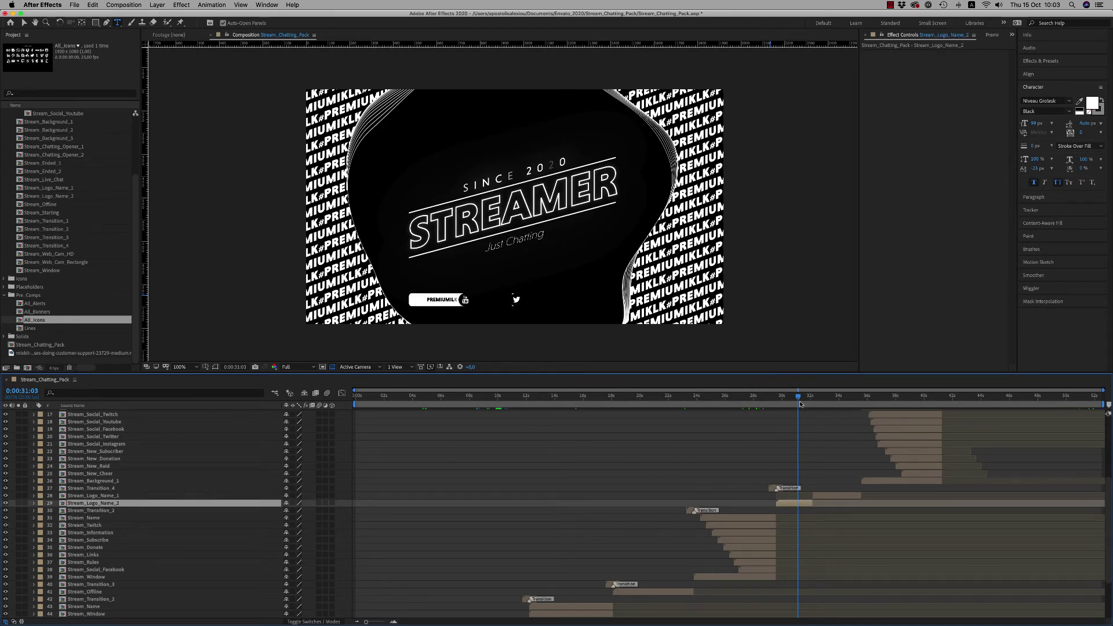
pyautogui.doubleClick(93, 503)
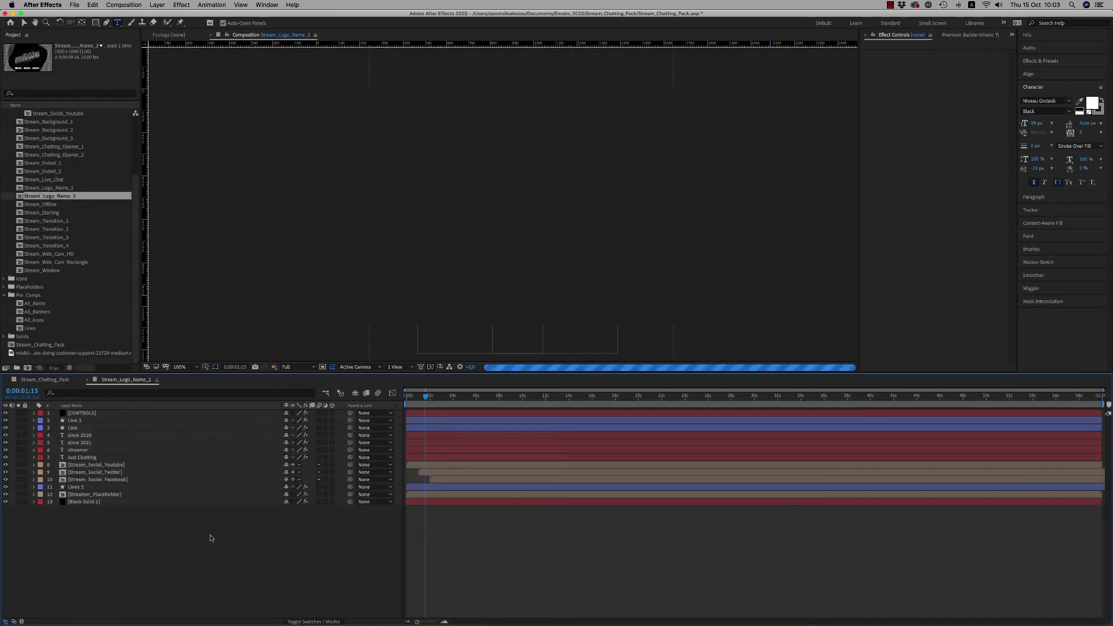
pyautogui.click(499, 396)
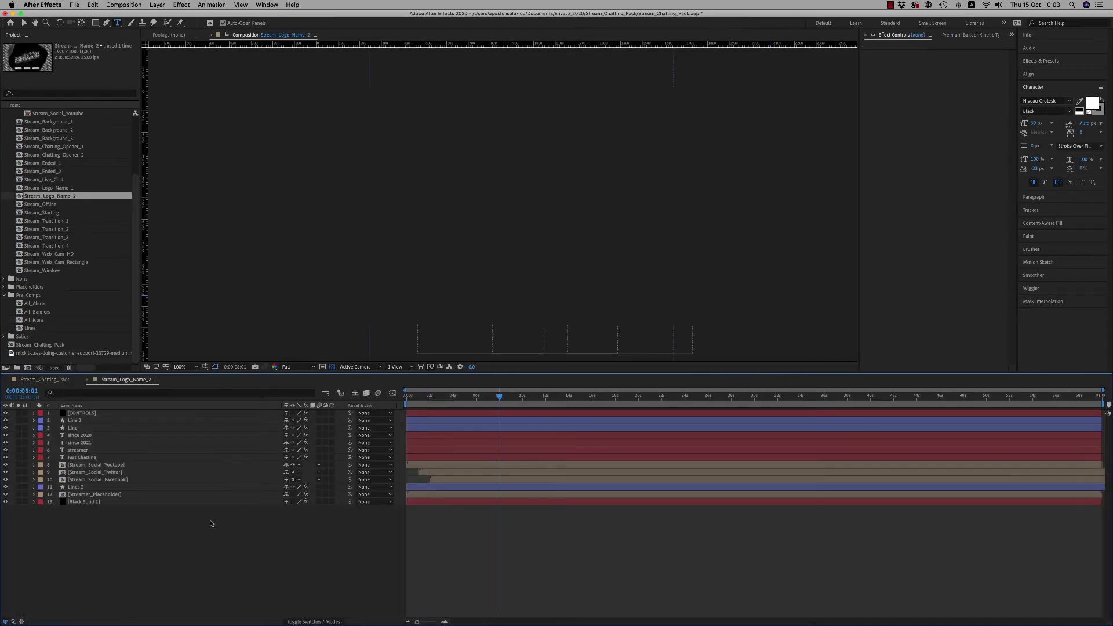
pyautogui.click(79, 450)
pyautogui.write('premiumilk')
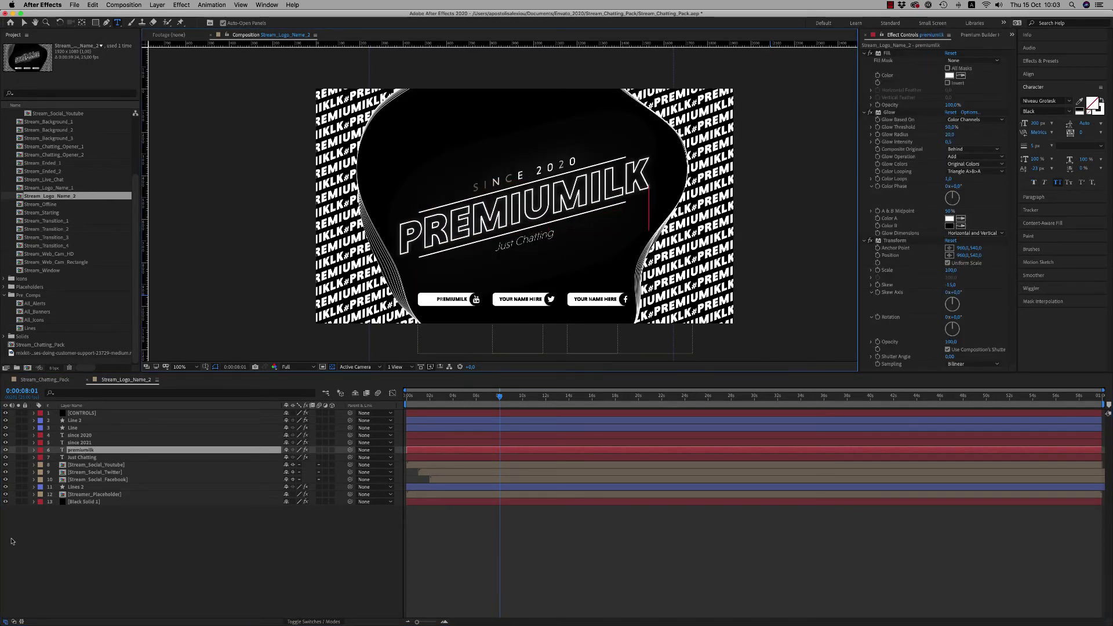
pyautogui.click(125, 563)
# - Set the horizontal scale of the Line 2 layer to 132% and check the logo at 0:00:09:22
pyautogui.click(155, 421)
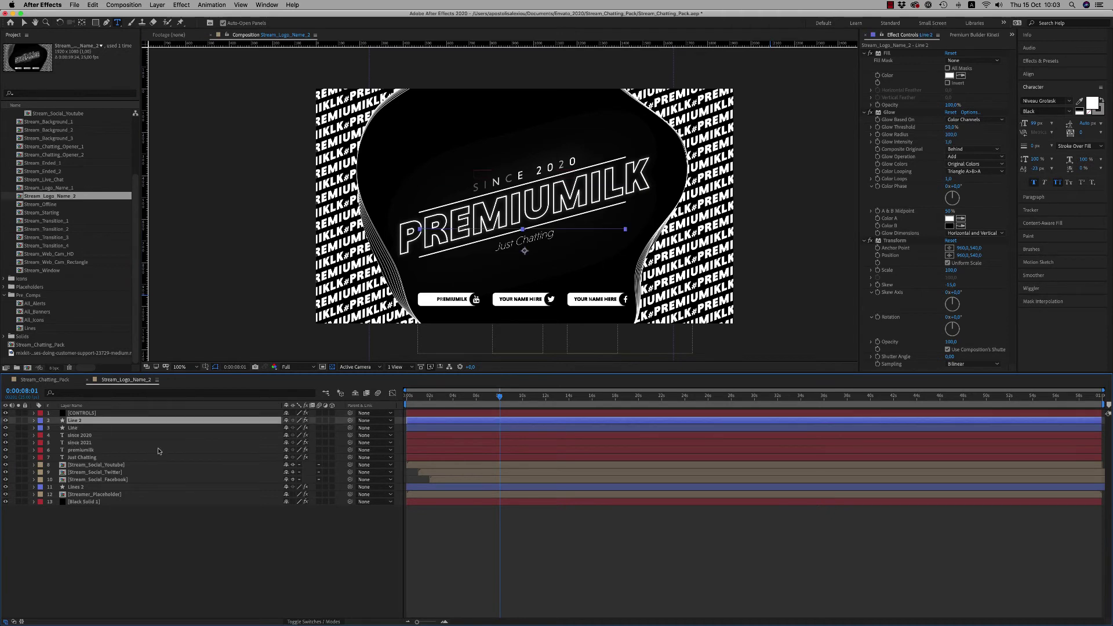
pyautogui.press('s')
pyautogui.moveTo(296, 428)
pyautogui.mouseDown()
pyautogui.moveTo(309, 428)
pyautogui.moveTo(293, 426)
pyautogui.mouseUp()
pyautogui.click(489, 586)
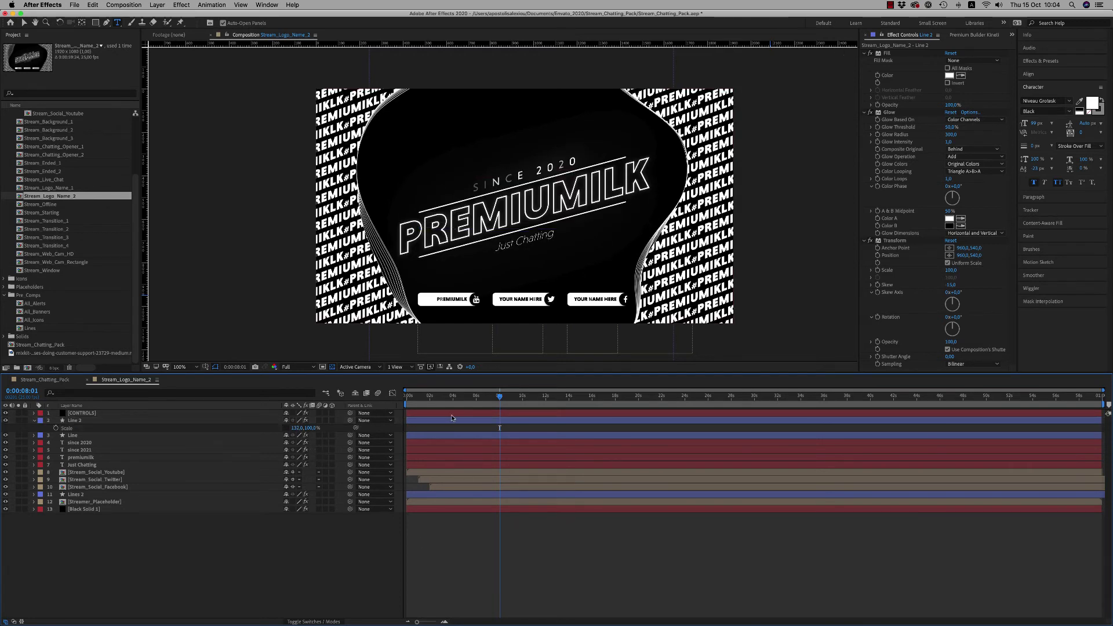
pyautogui.moveTo(507, 397); pyautogui.dragTo(521, 398)
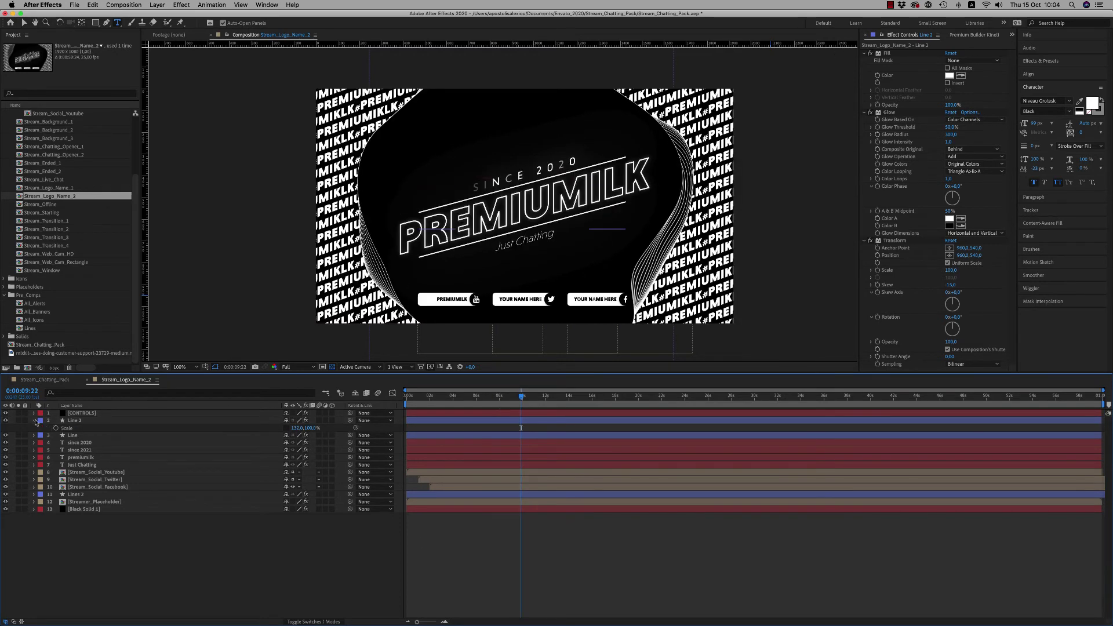
pyautogui.click(34, 420)
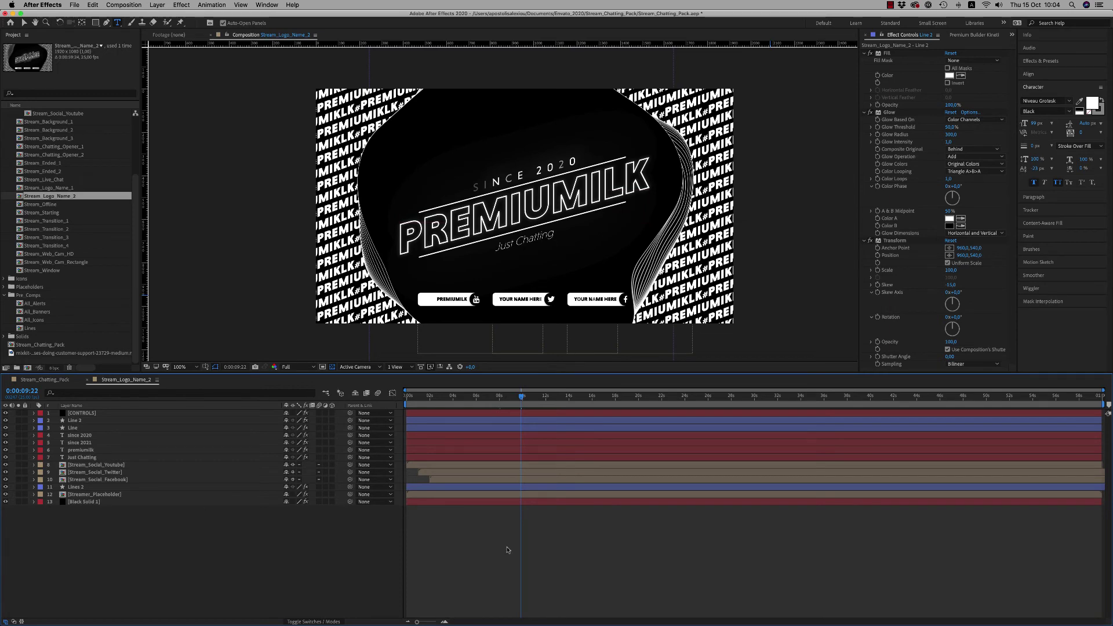
# - Compare the Stream_Logo_Name_1 version with Stream_Logo_Name_2, viewing the latter at 0:00:09:01
pyautogui.moveTo(519, 400); pyautogui.dragTo(511, 397)
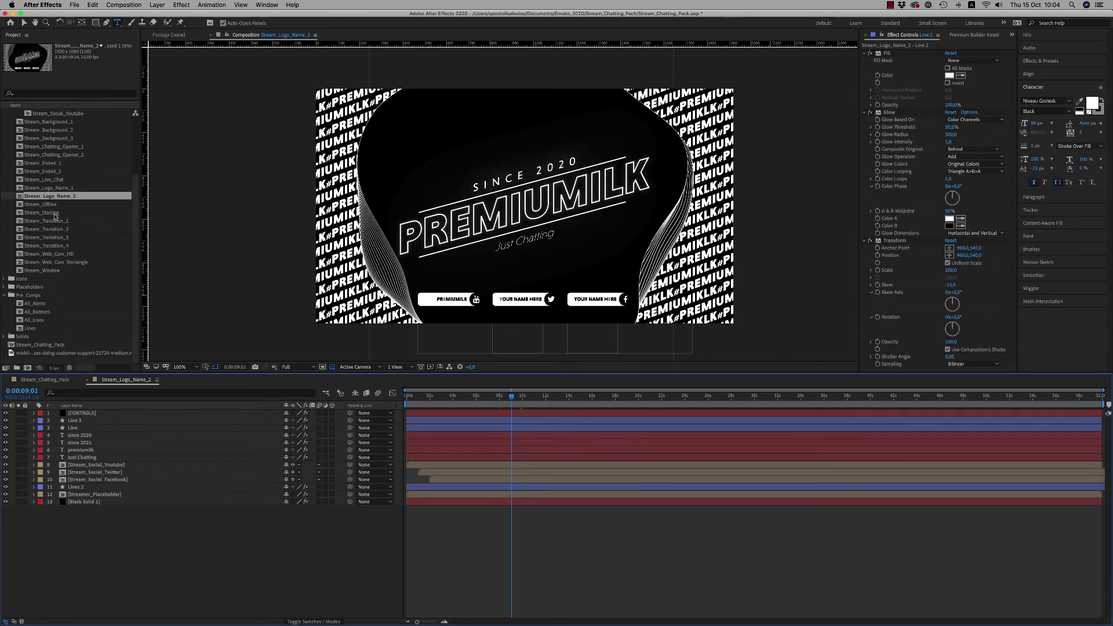
pyautogui.doubleClick(53, 188)
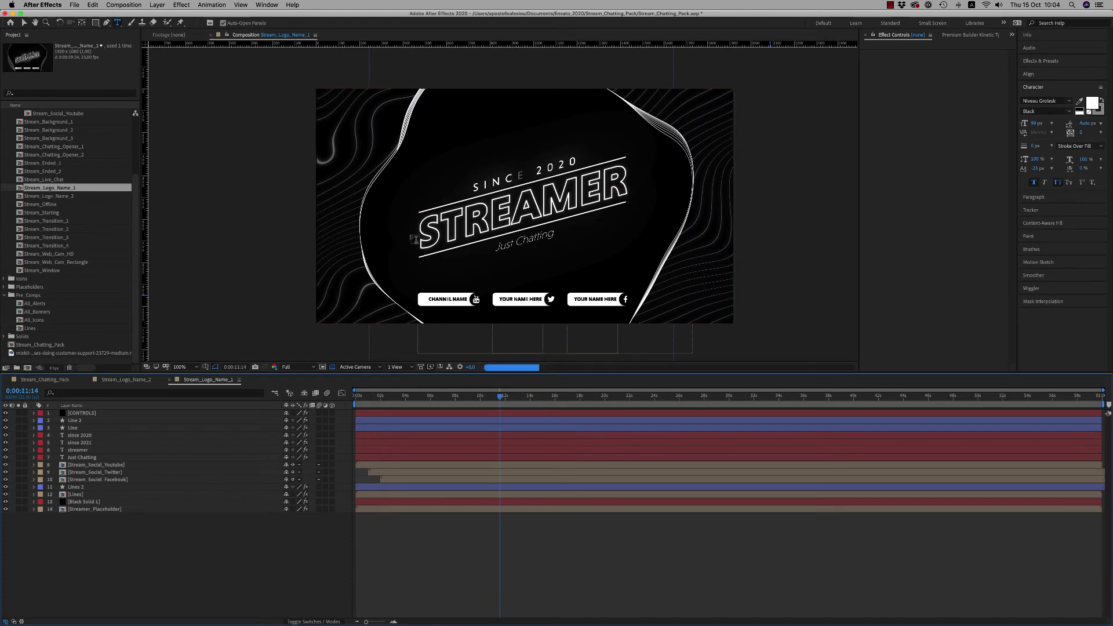
pyautogui.press('v')
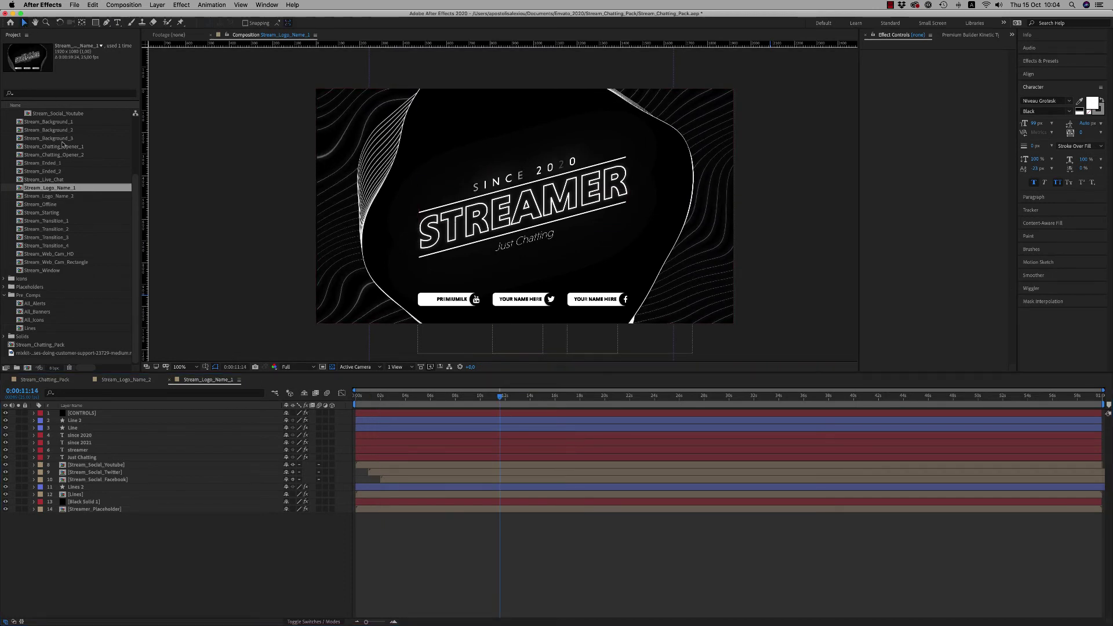
pyautogui.doubleClick(64, 197)
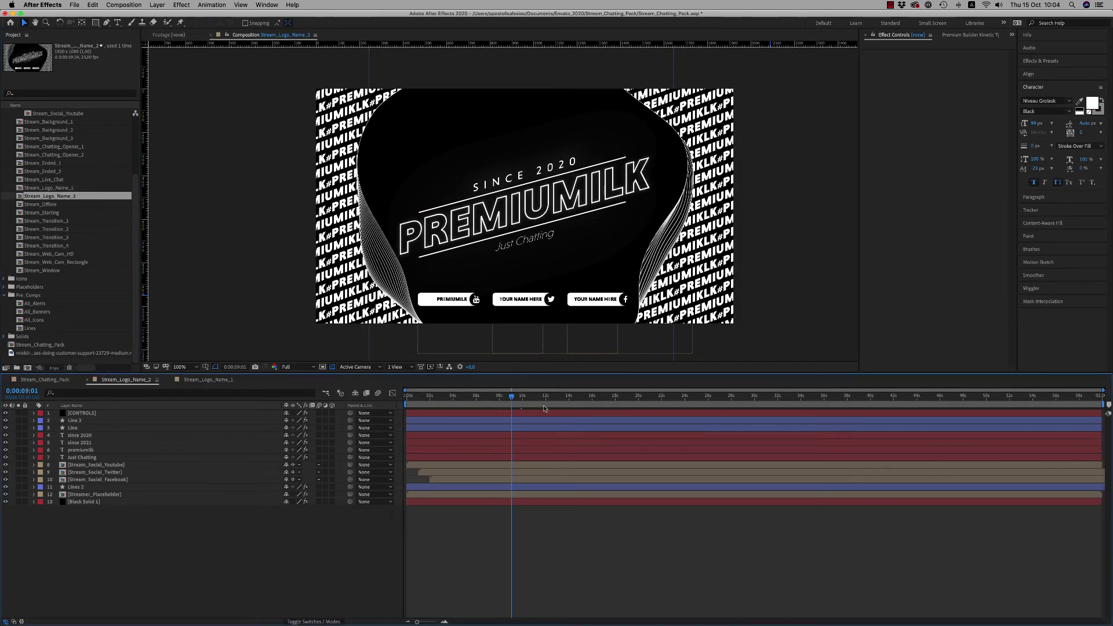
# - Open Streamer_Placeholder from Stream_Logo_Name_2 to inspect its hashtag text, then close it along with both logo compositions
pyautogui.doubleClick(93, 494)
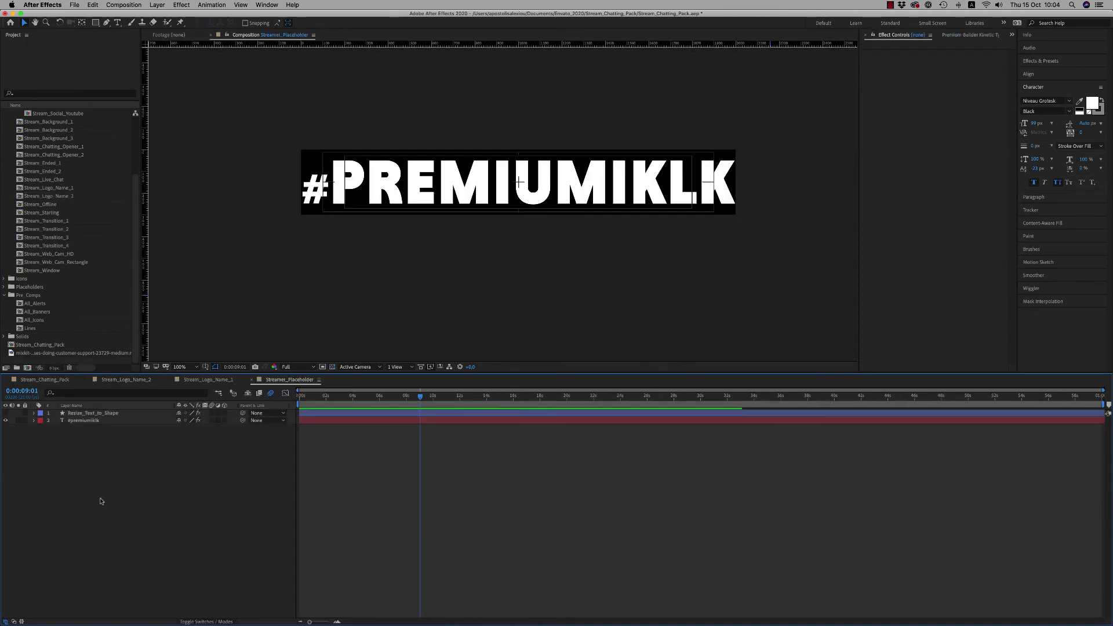
pyautogui.click(252, 379)
pyautogui.click(170, 379)
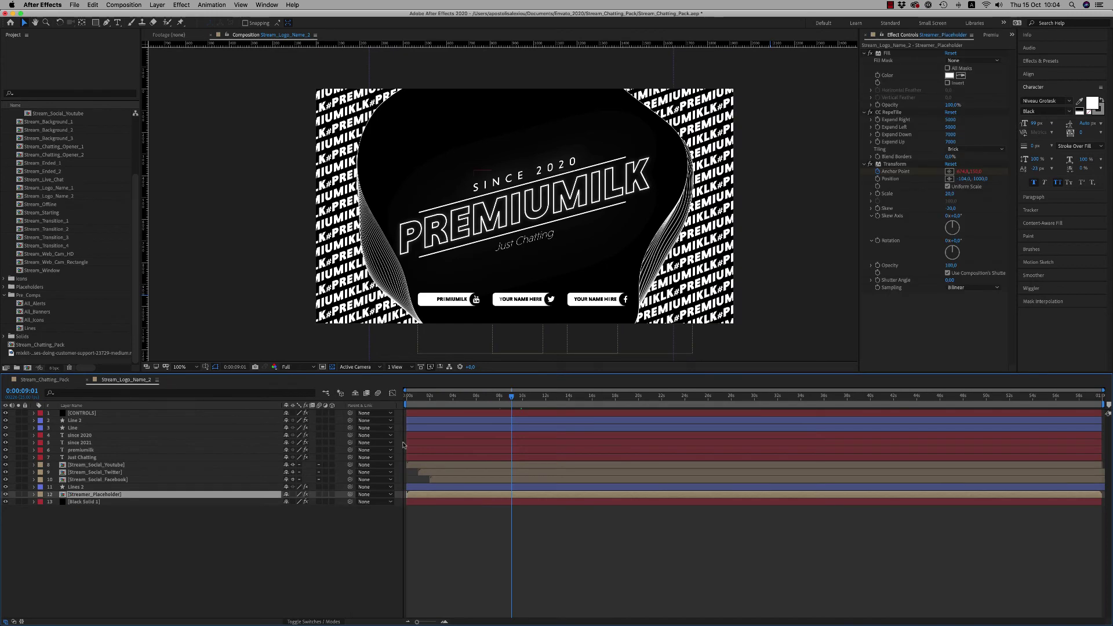
pyautogui.click(87, 381)
# - Move to 0:00:29:10 in Stream_Chatting_Pack, then open Stream_Transition_1, play its preview and close it
pyautogui.click(775, 397)
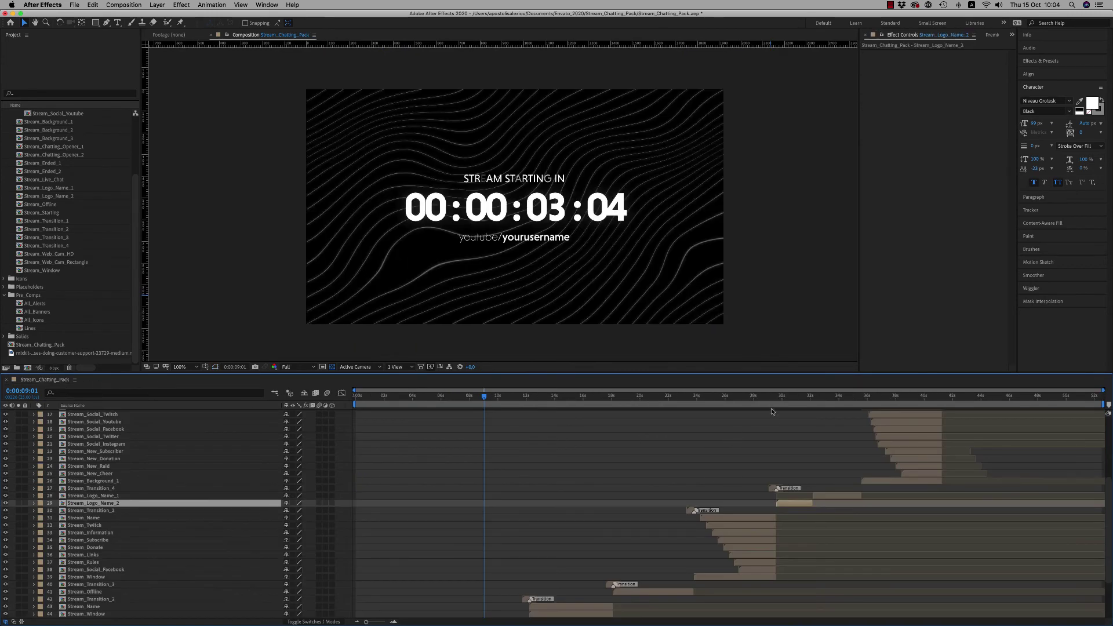
pyautogui.moveTo(775, 399); pyautogui.dragTo(773, 398)
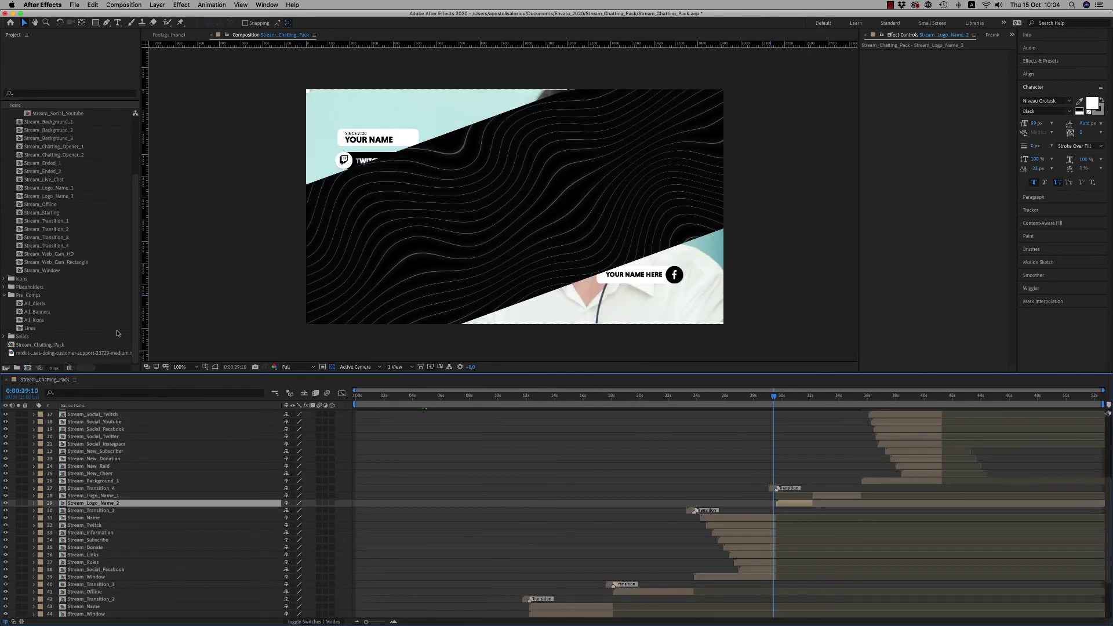
pyautogui.doubleClick(57, 262)
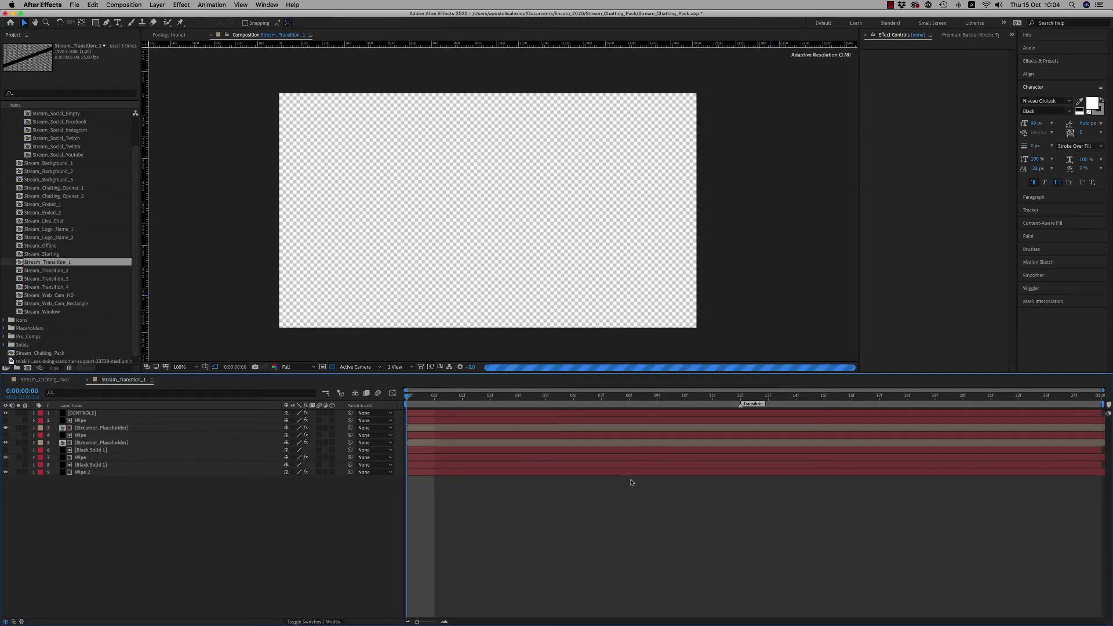
pyautogui.press('space')
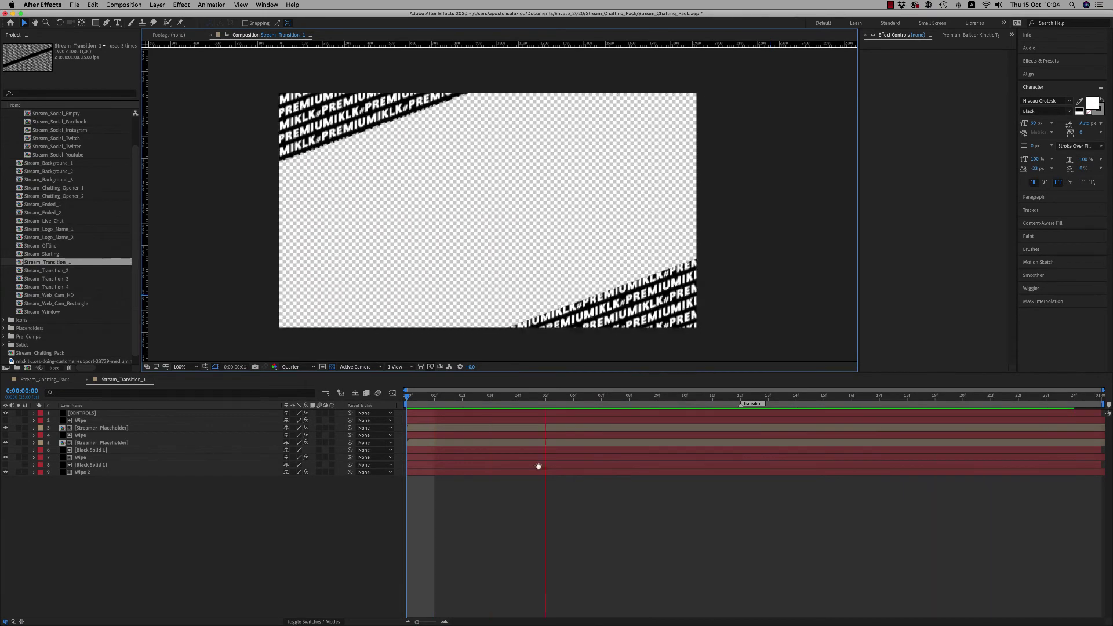
pyautogui.press('space')
pyautogui.click(89, 379)
# - Open Stream_Transition_2 and preview it at Quarter resolution
pyautogui.doubleClick(47, 270)
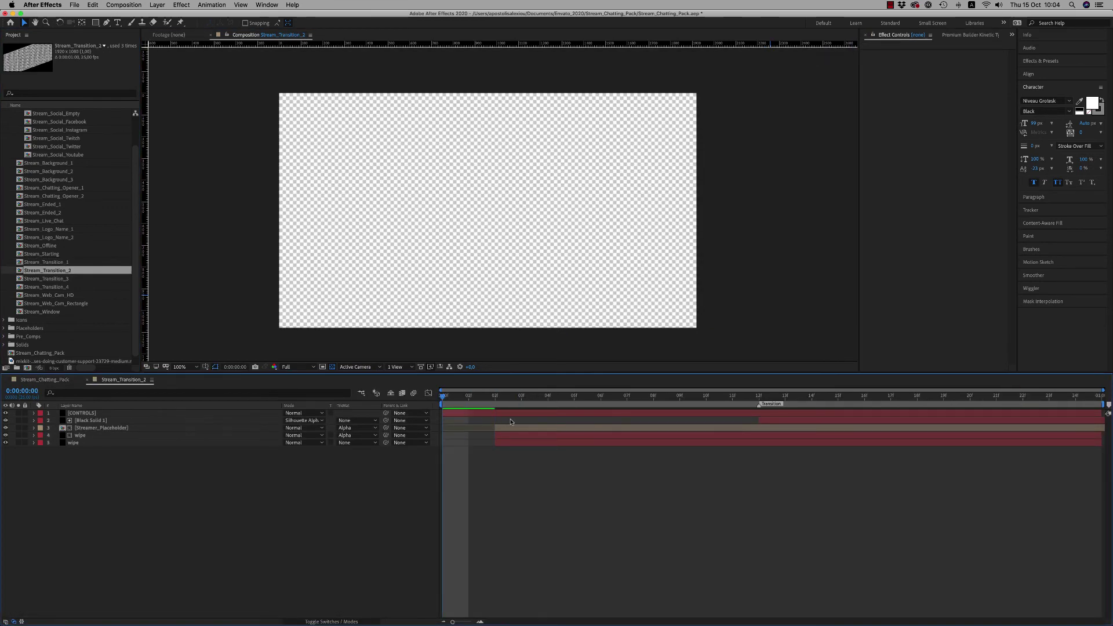
pyautogui.press('space')
pyautogui.click(297, 367)
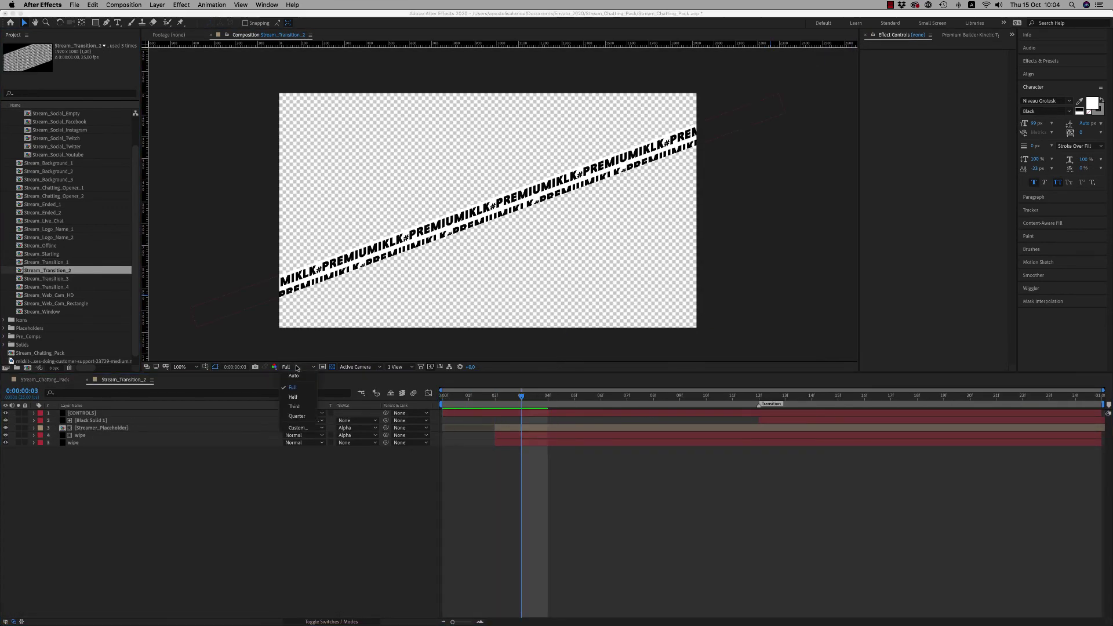
pyautogui.click(297, 416)
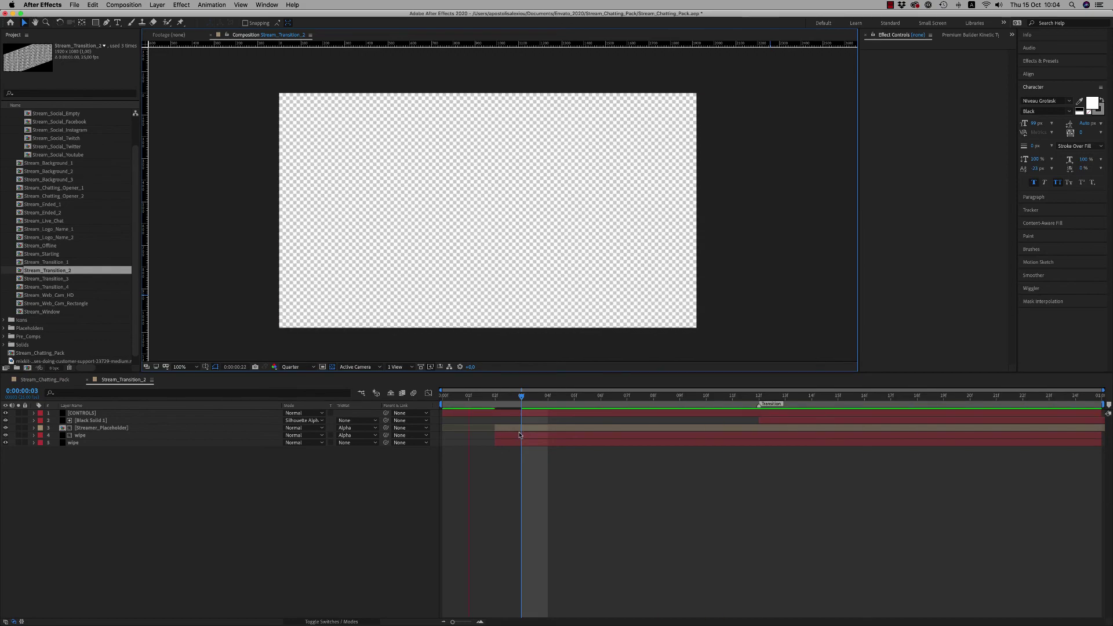
pyautogui.press('space')
# - Open Stream_Transition_3, step through its wipe to 0:00:00:07, and close the second and third transition compositions
pyautogui.click(55, 279)
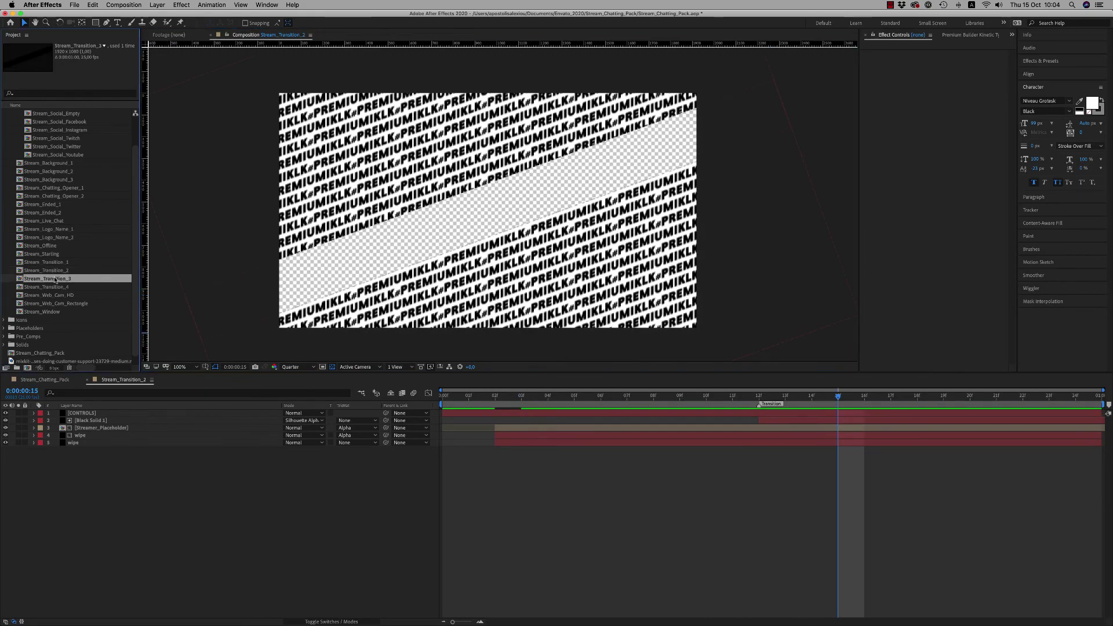
pyautogui.doubleClick(56, 279)
pyautogui.press('pagedown')
pyautogui.press('pagedown')
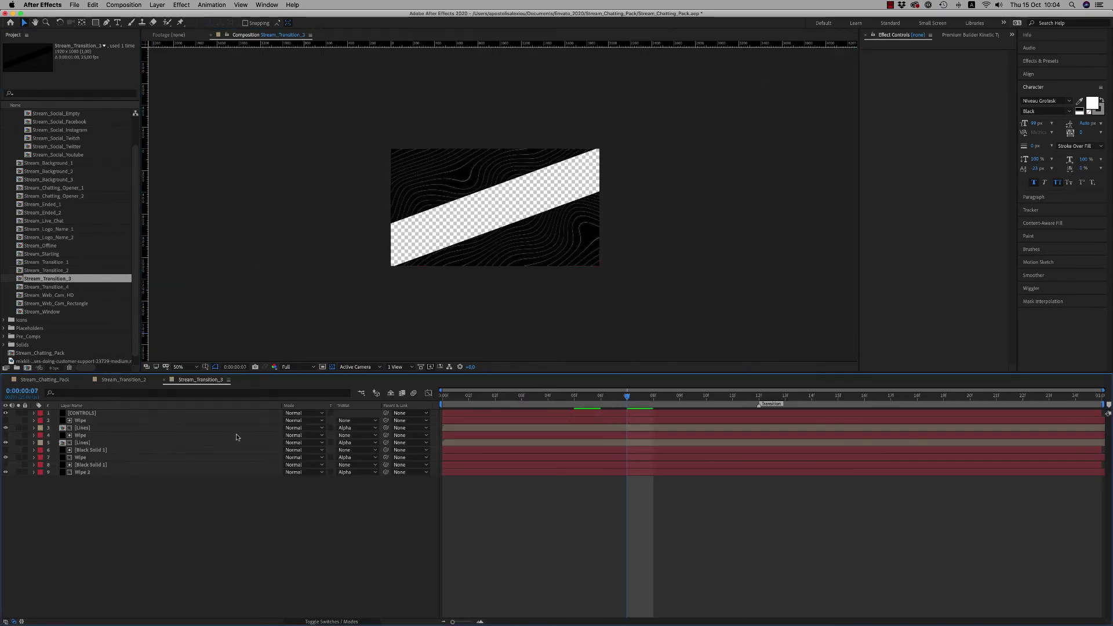
pyautogui.click(165, 380)
pyautogui.click(87, 380)
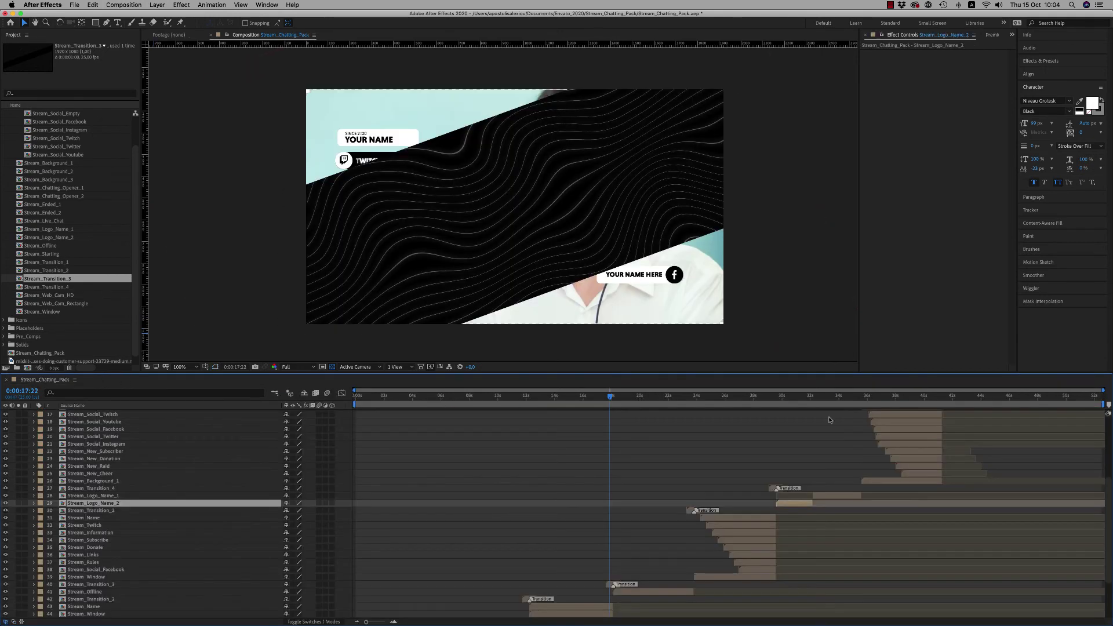
# - View the chat overlay scene at 0:00:39:16 in Stream_Chatting_Pack and open its Stream_Web_Cam_Rectangle composition
pyautogui.scroll(5, 1108, 502)
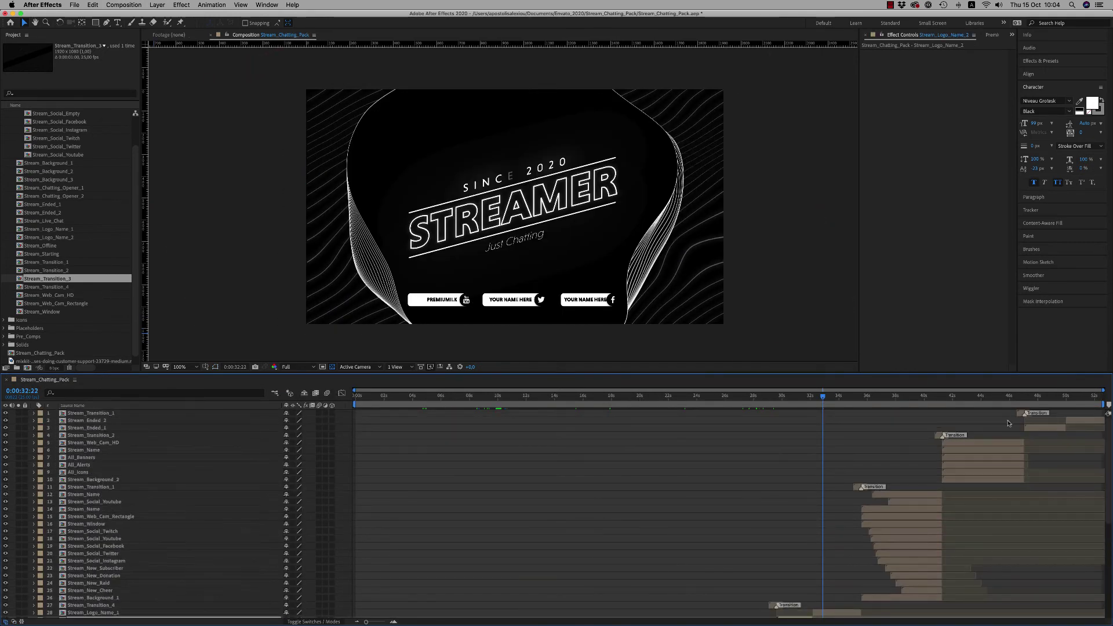
pyautogui.click(920, 397)
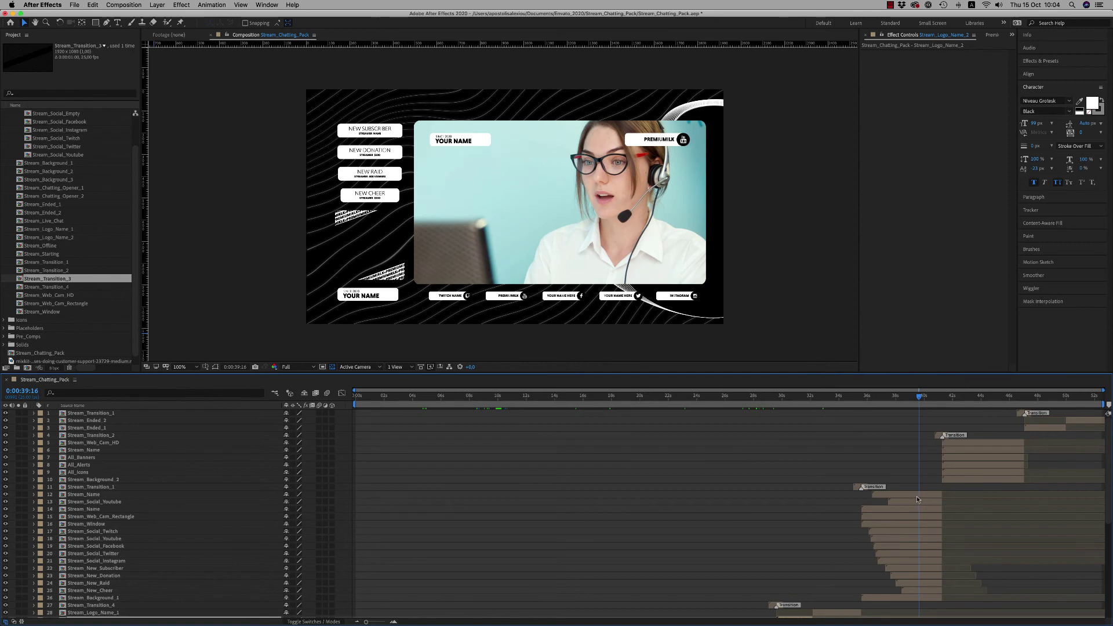
pyautogui.scroll(-3, 956, 446)
pyautogui.click(907, 458)
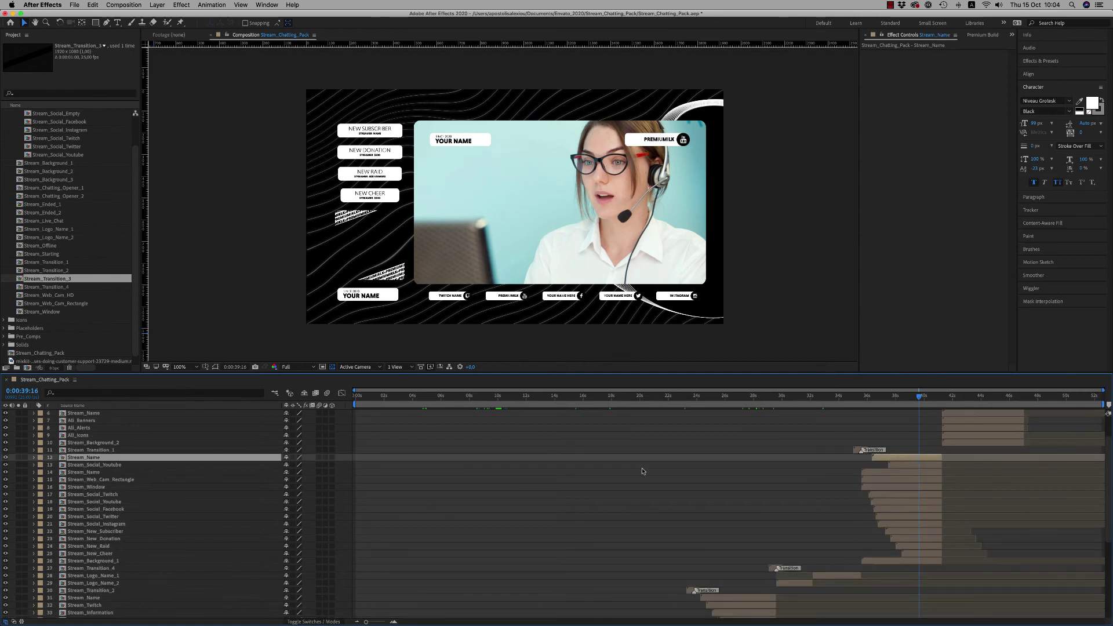
pyautogui.click(95, 465)
pyautogui.click(102, 481)
pyautogui.doubleClick(103, 481)
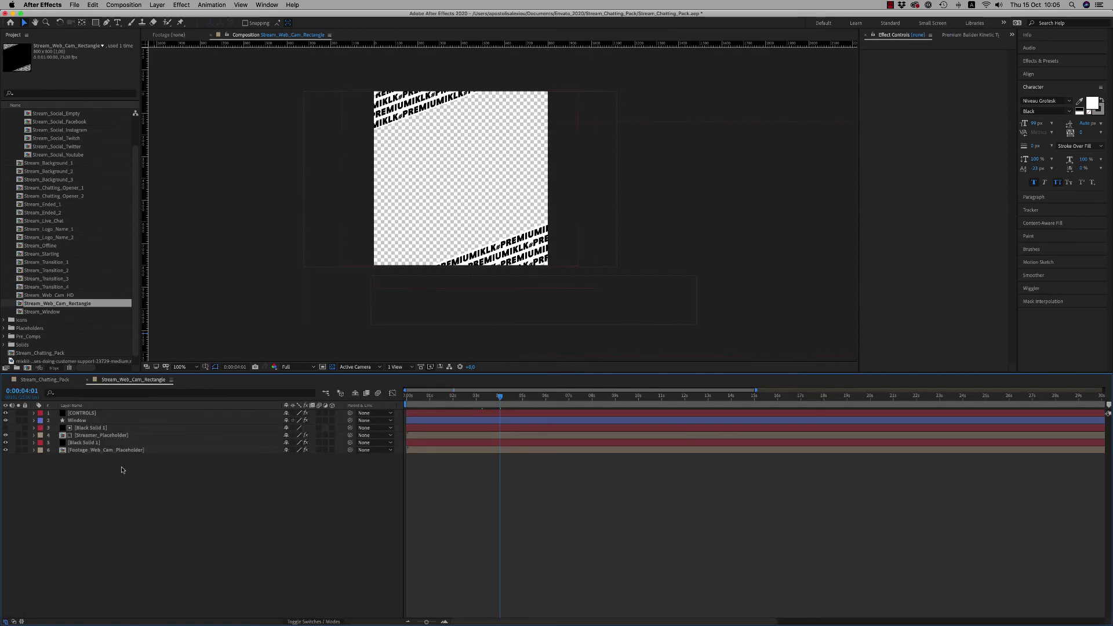
# - Open Footage_Web_Cam_Placeholder and place the mixkit woman-with-glasses customer-support video in it
pyautogui.scroll(2, 29, 137)
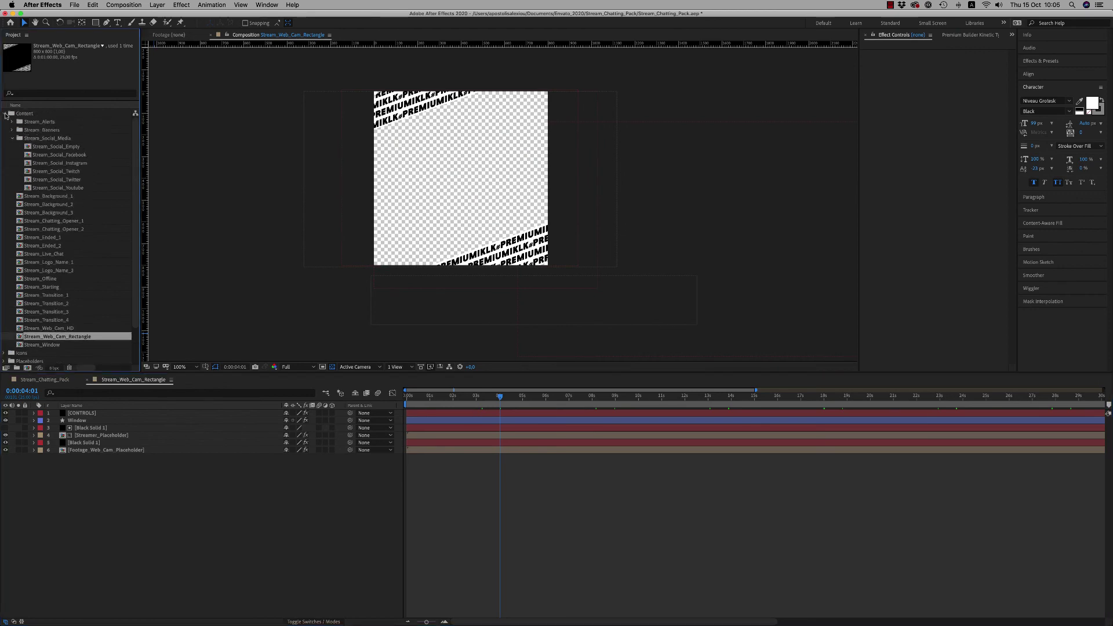
pyautogui.click(4, 113)
pyautogui.click(35, 164)
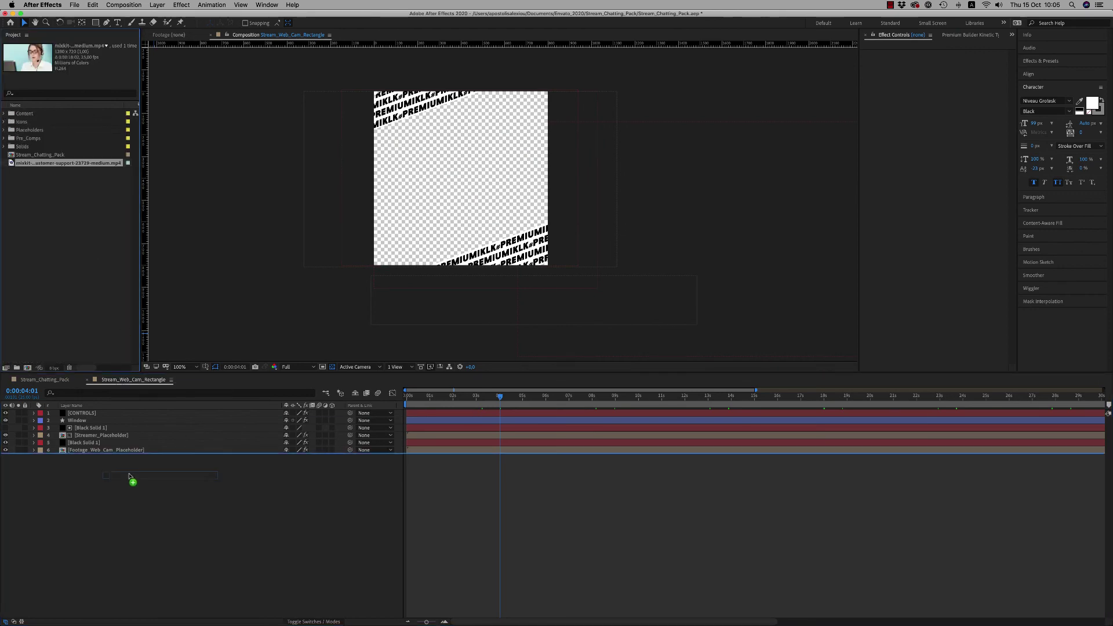
pyautogui.doubleClick(115, 451)
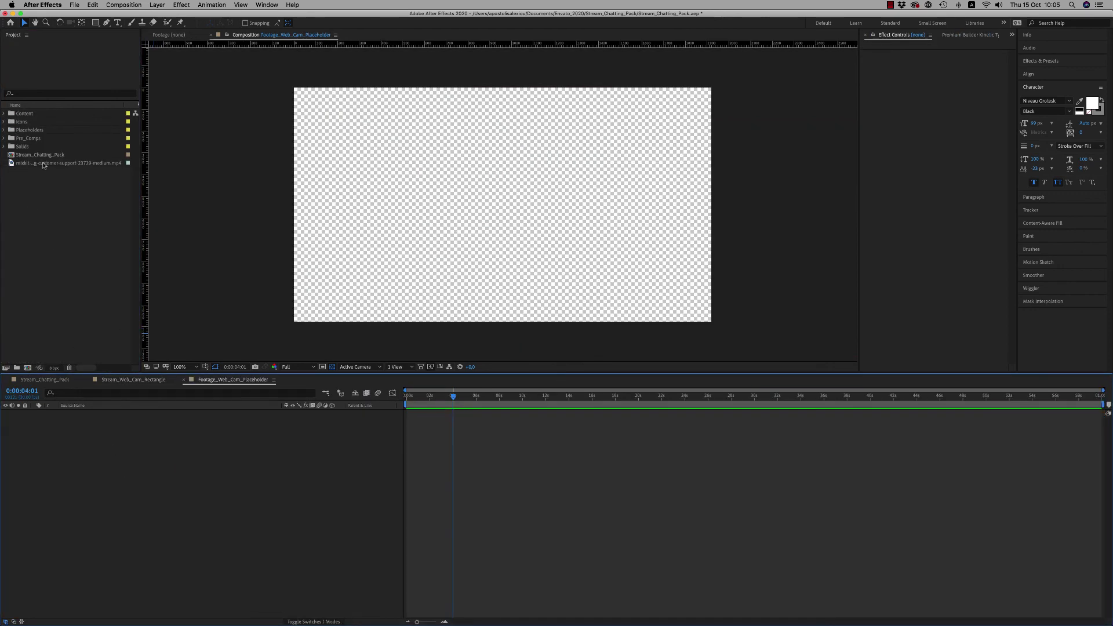
pyautogui.moveTo(46, 165); pyautogui.dragTo(121, 445)
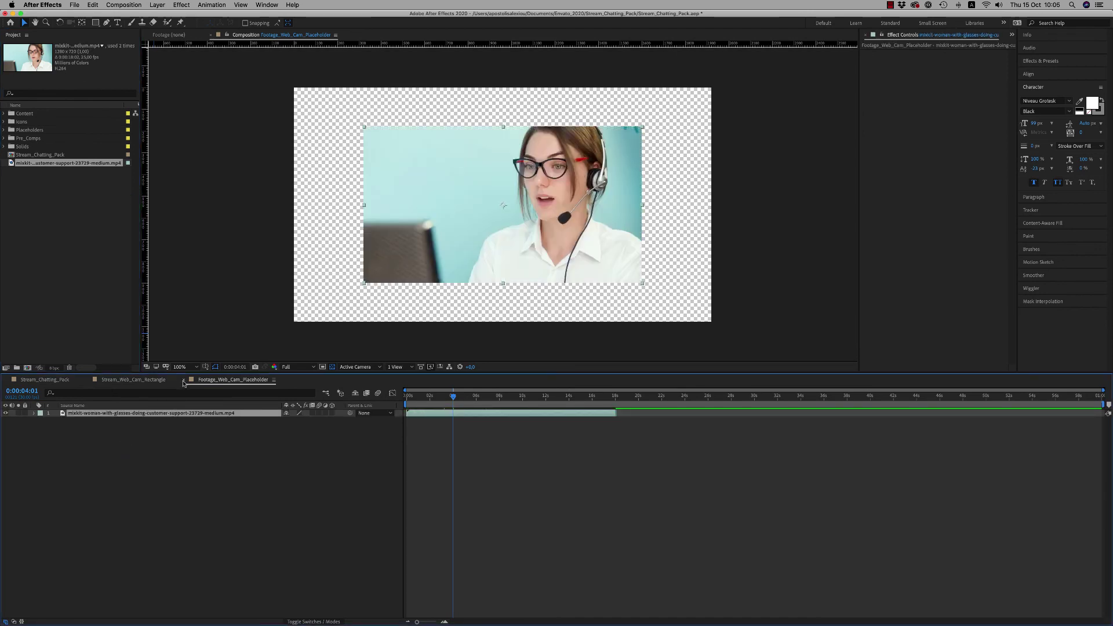
# - Scale up the webcam video to fill the placeholder frame and close Footage_Web_Cam_Placeholder
pyautogui.press('s')
pyautogui.click(298, 420)
pyautogui.press('Return')
pyautogui.click(182, 381)
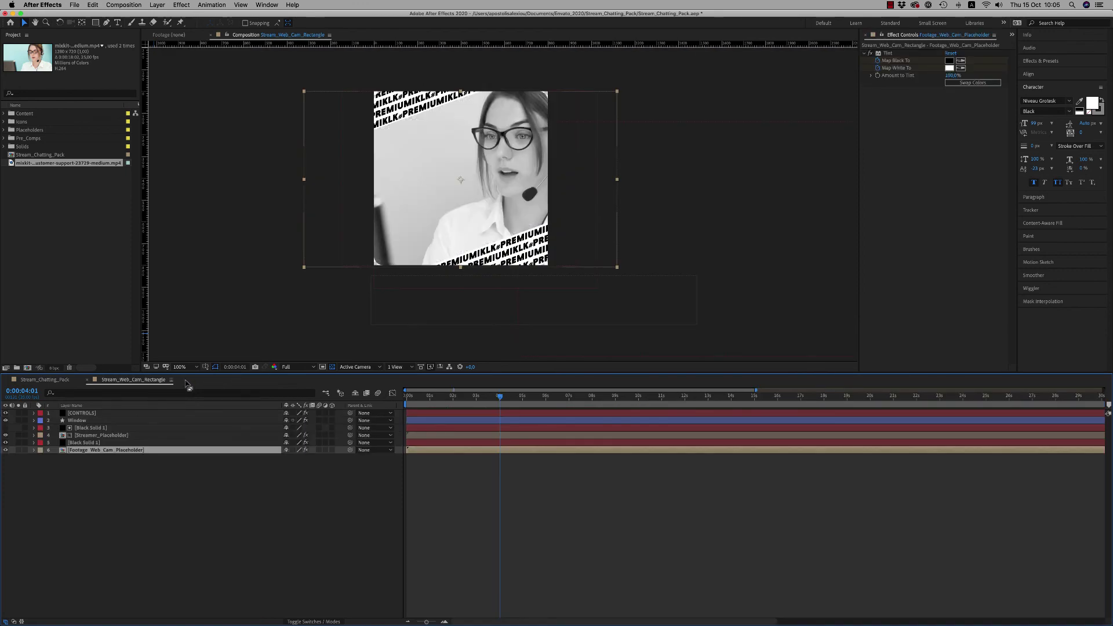
# - Preview Stream_Web_Cam_Rectangle, set its preview resolution to Quarter, and move to 0:00:07:20
pyautogui.moveTo(499, 396); pyautogui.dragTo(567, 396)
pyautogui.press('space')
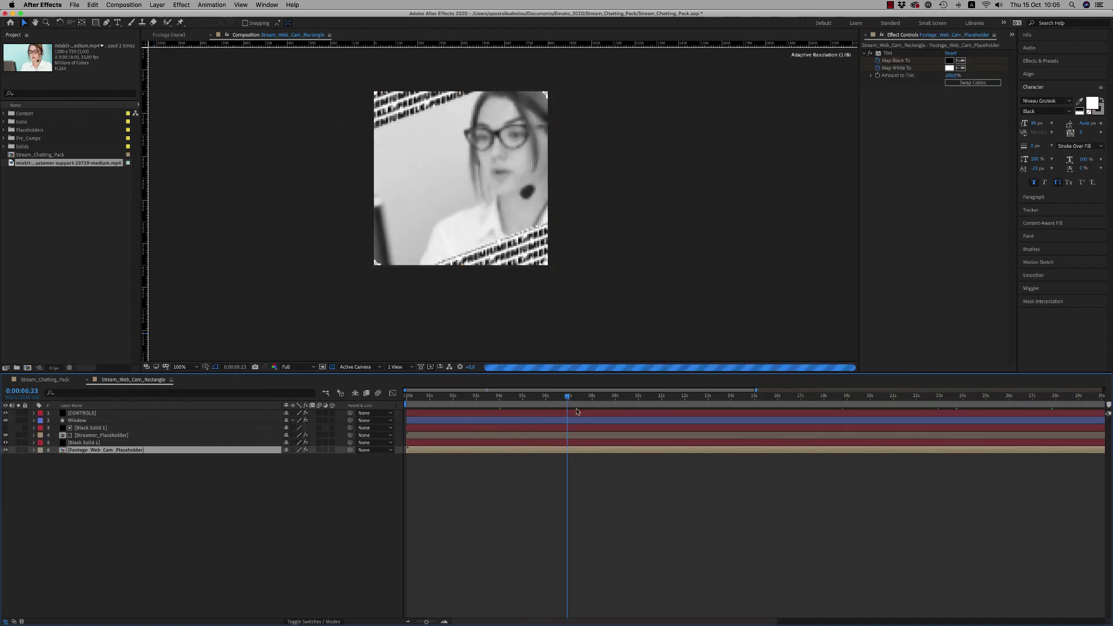
pyautogui.click(295, 367)
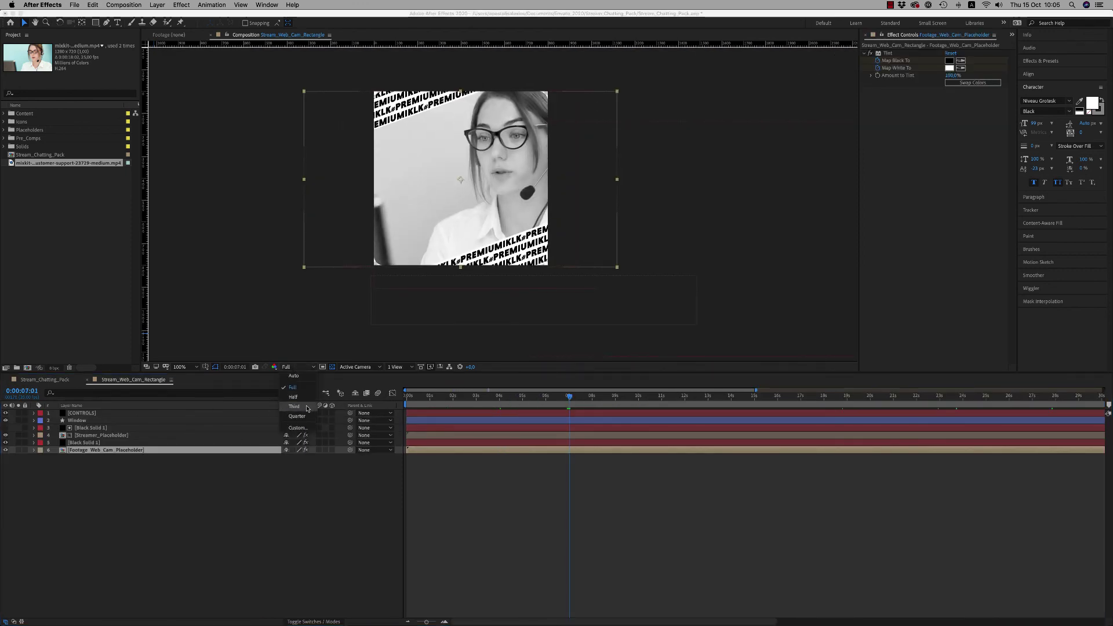
pyautogui.click(299, 419)
pyautogui.moveTo(583, 397)
pyautogui.mouseDown()
pyautogui.moveTo(650, 400)
pyautogui.moveTo(588, 399)
pyautogui.mouseUp()
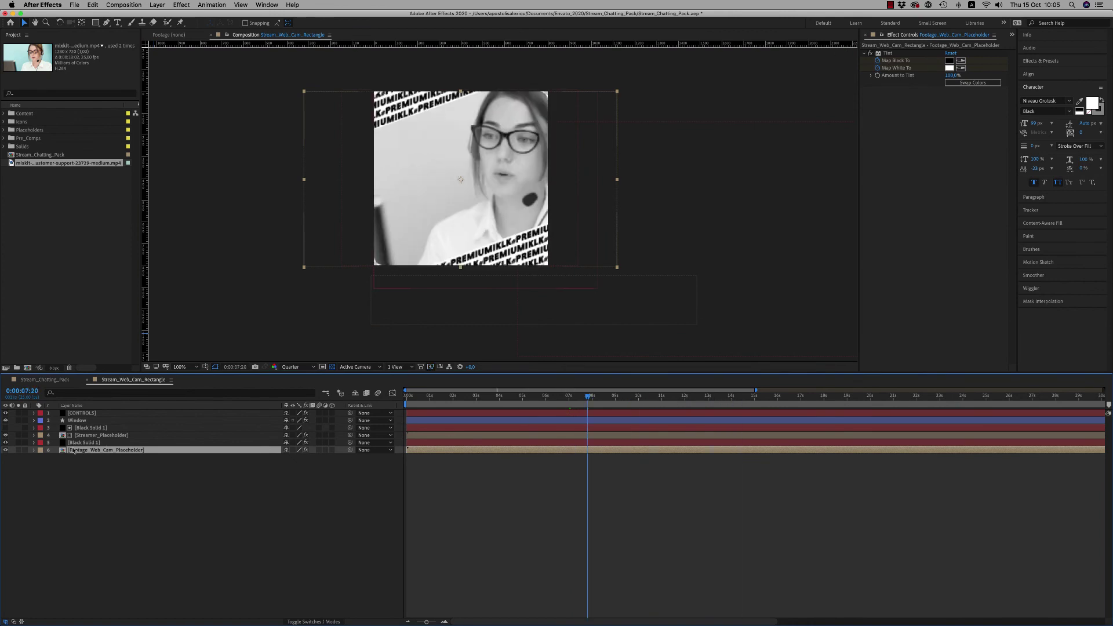
# - Hide the Footage_Web_Cam_Placeholder layer and close the Stream_Web_Cam_Rectangle composition
pyautogui.click(5, 450)
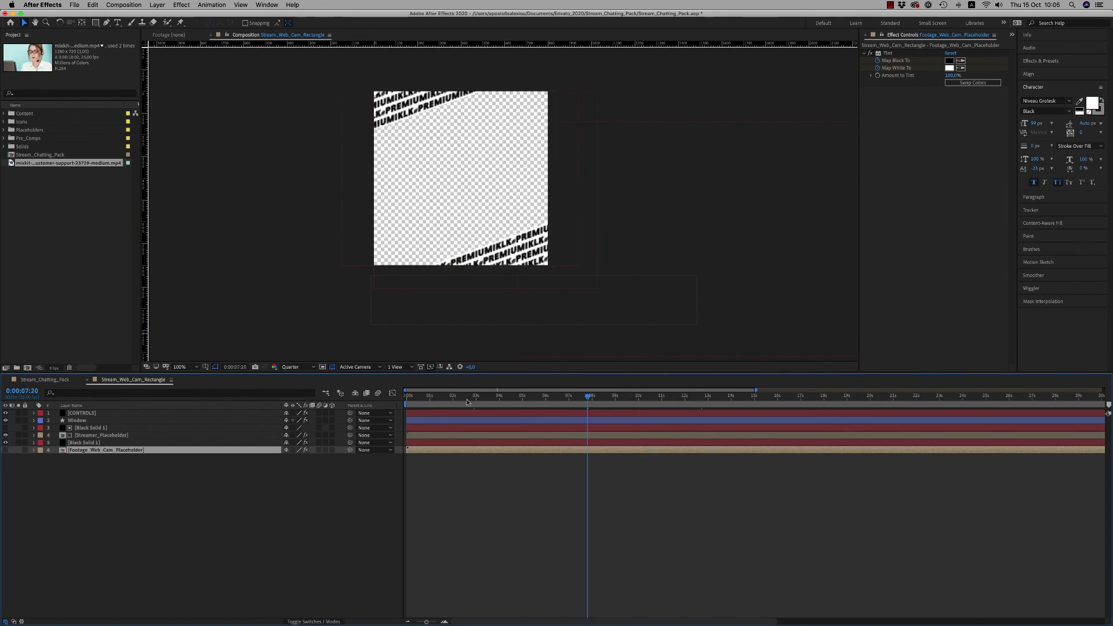
pyautogui.click(87, 380)
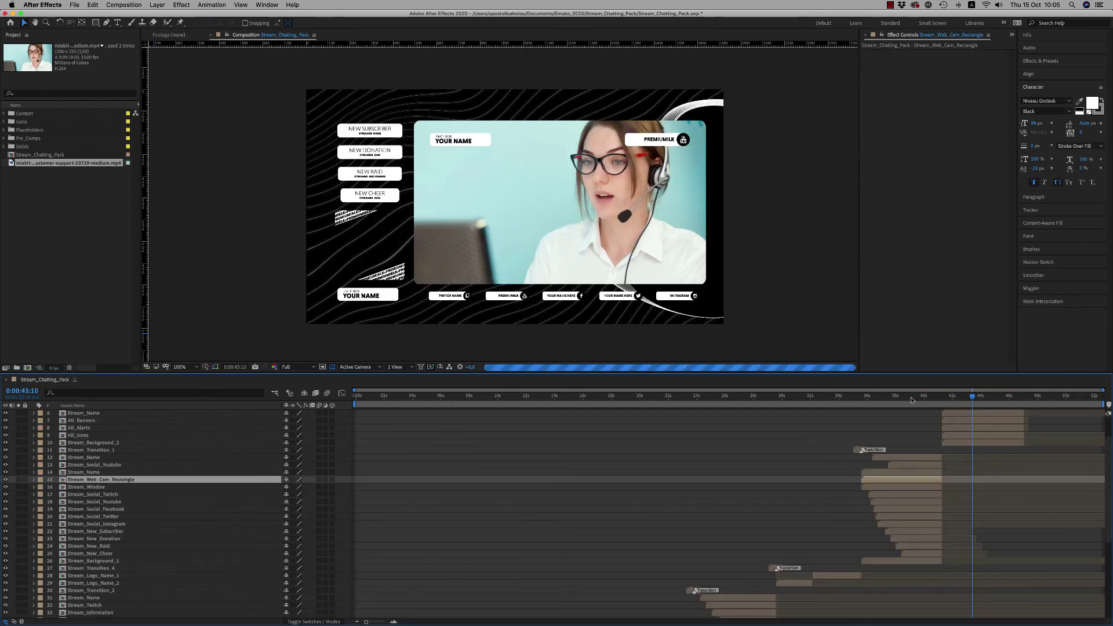
# - View the icons, banners and alerts scene at 0:00:45:10 in Stream_Chatting_Pack and select its Stream_Web_Cam_HD layer
pyautogui.click(999, 396)
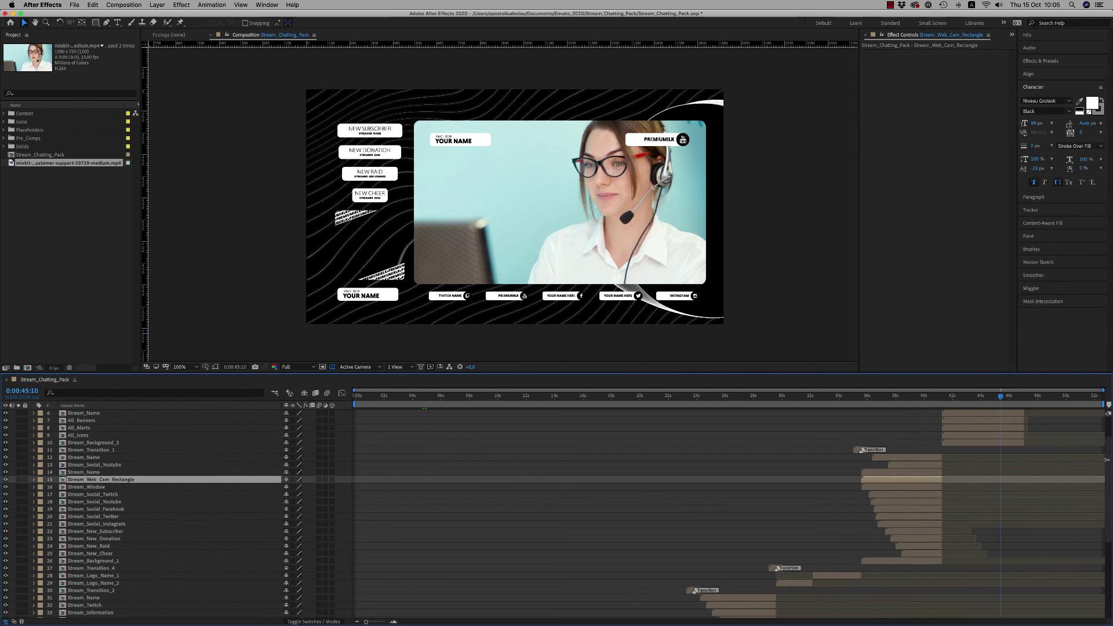
pyautogui.scroll(2, 980, 423)
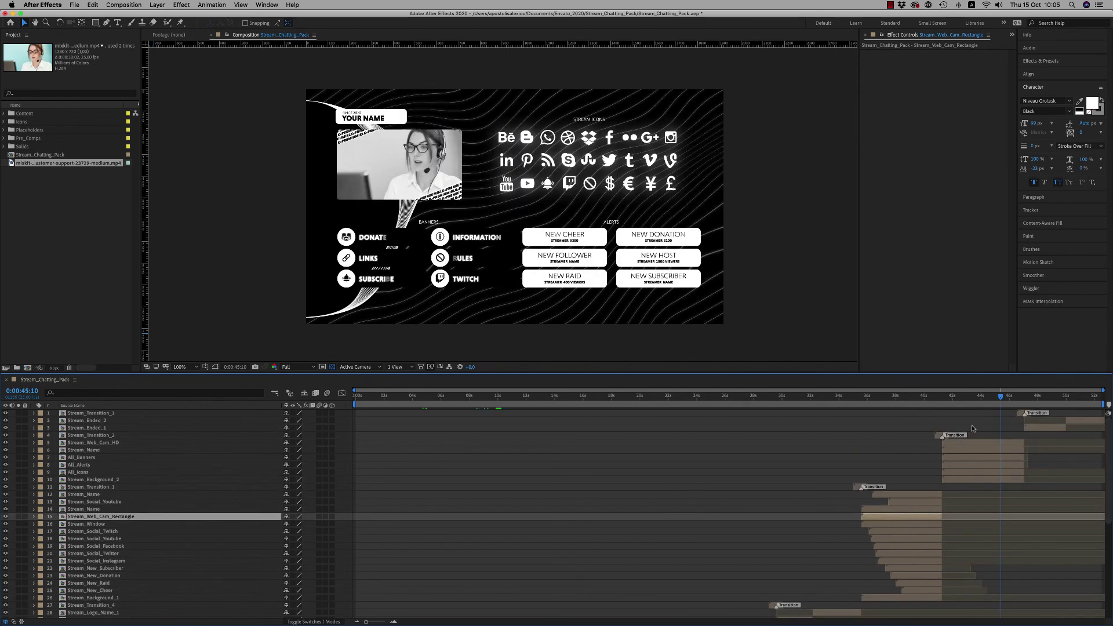
pyautogui.click(990, 445)
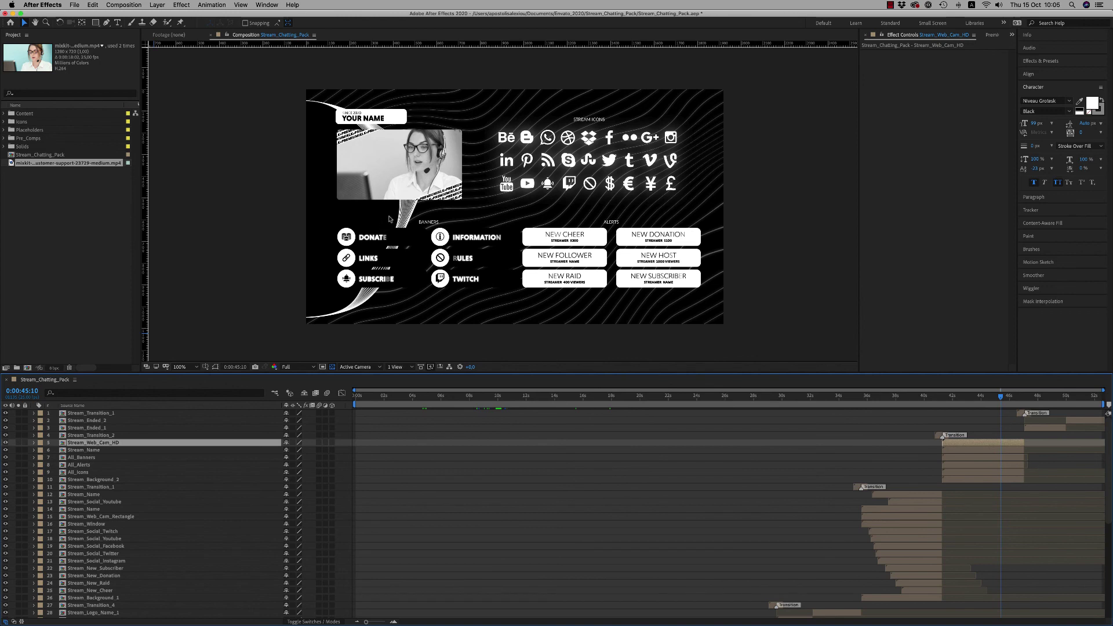
pyautogui.click(408, 179)
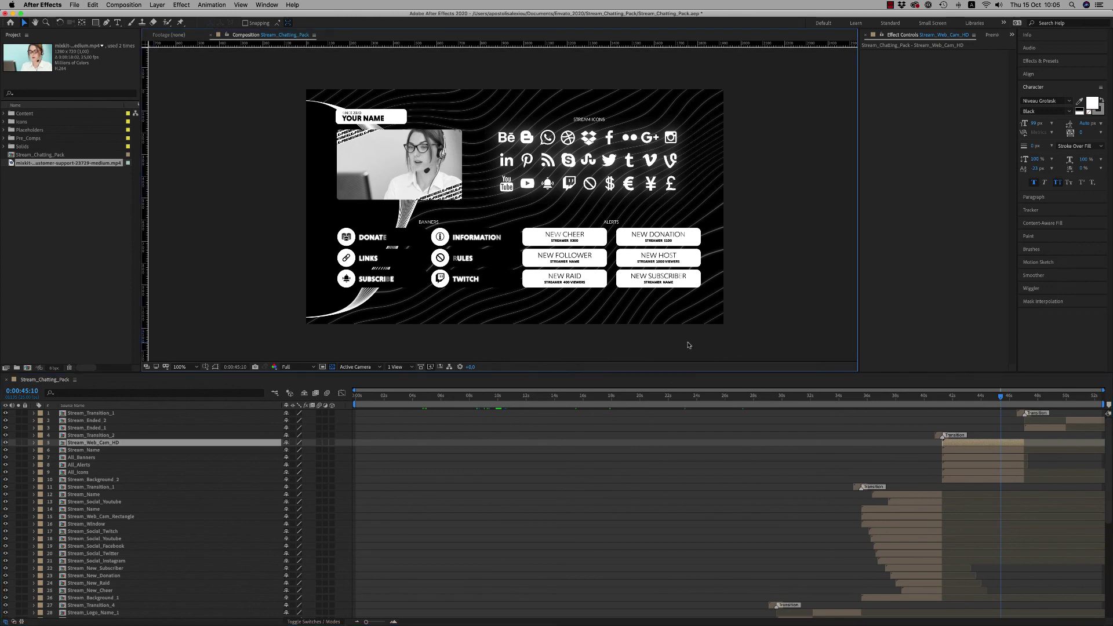
# - Compare the two Stream Ended screens, selecting Stream_Ended_1 and viewing frames from 0:00:48:07 to 0:00:51:06
pyautogui.click(1043, 396)
pyautogui.click(1051, 427)
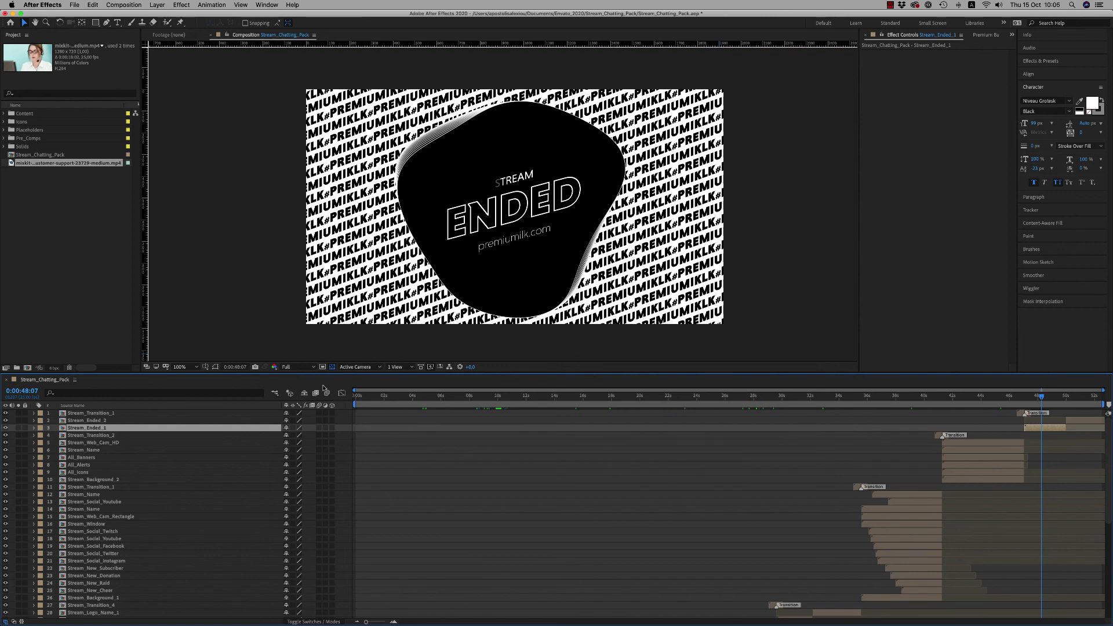
pyautogui.moveTo(1070, 397); pyautogui.dragTo(1078, 399)
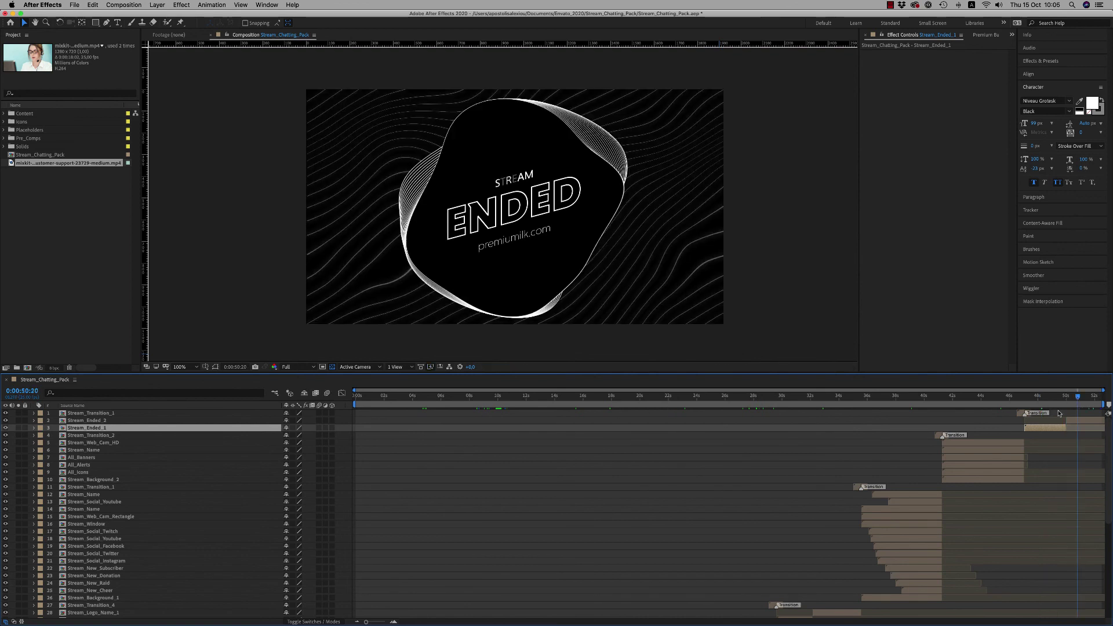
pyautogui.click(1052, 396)
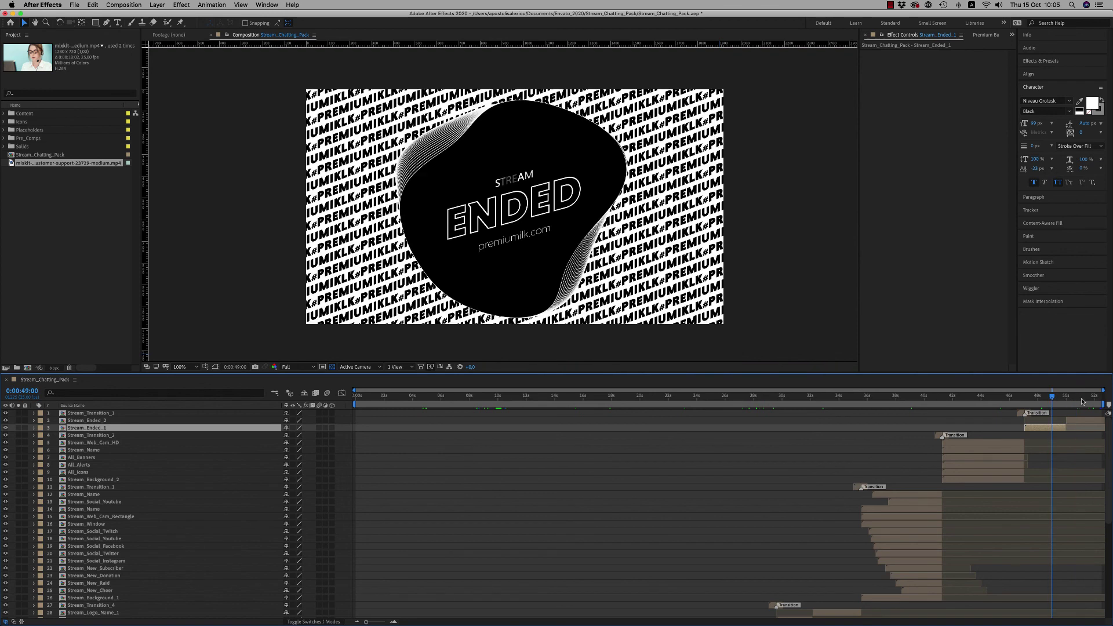
pyautogui.click(1083, 399)
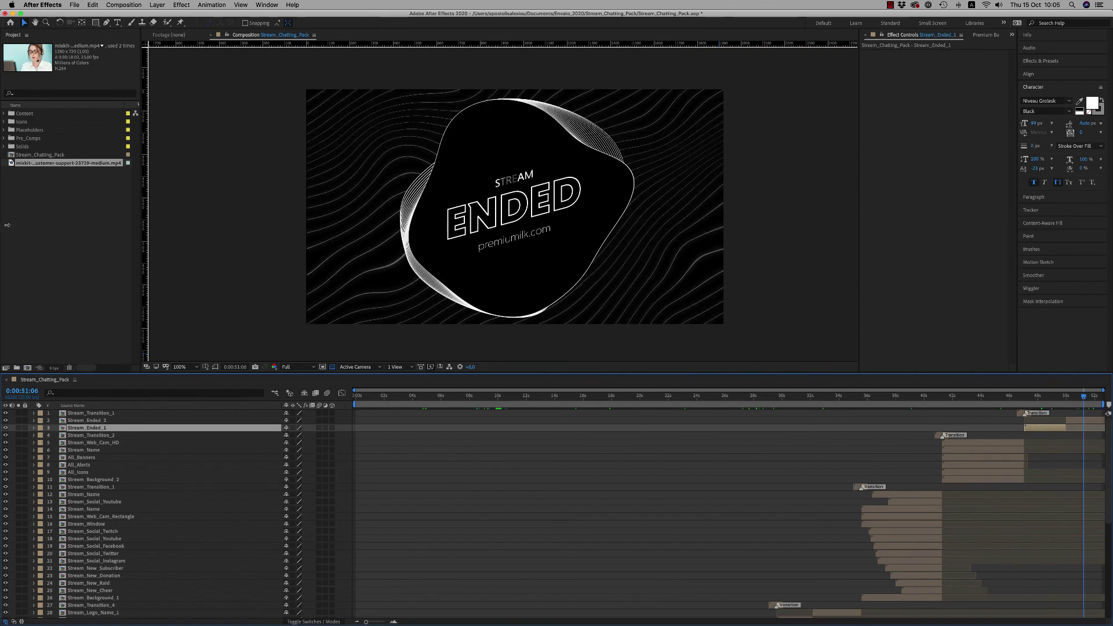
pyautogui.click(44, 216)
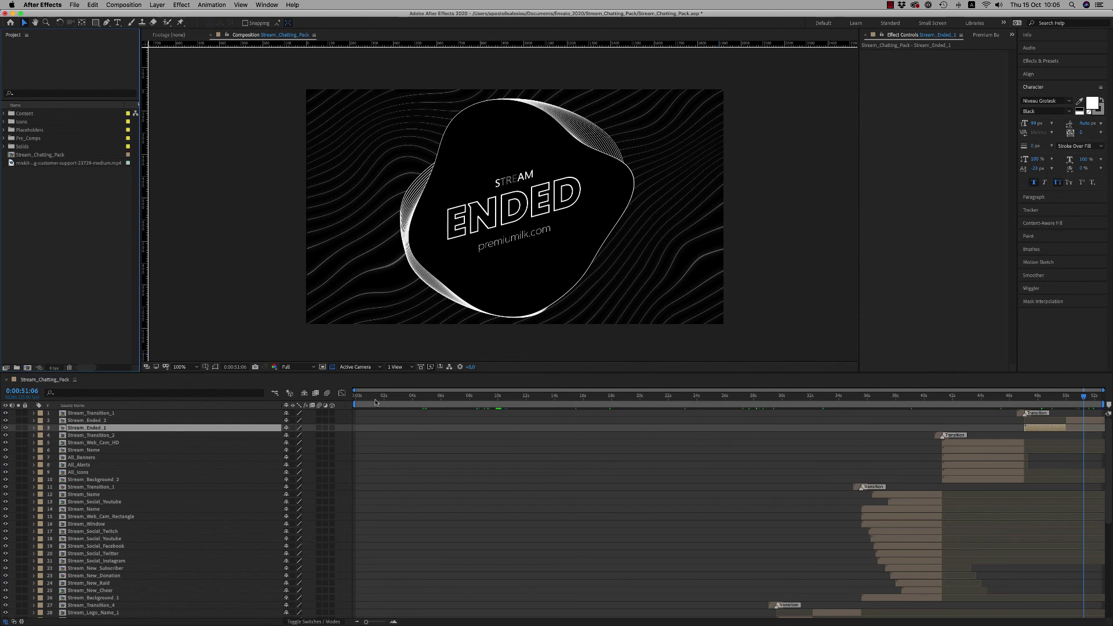
# - Review the two opener designs at the start of Stream_Chatting_Pack, between 0:00:01:08 and 0:00:04:06
pyautogui.click(375, 399)
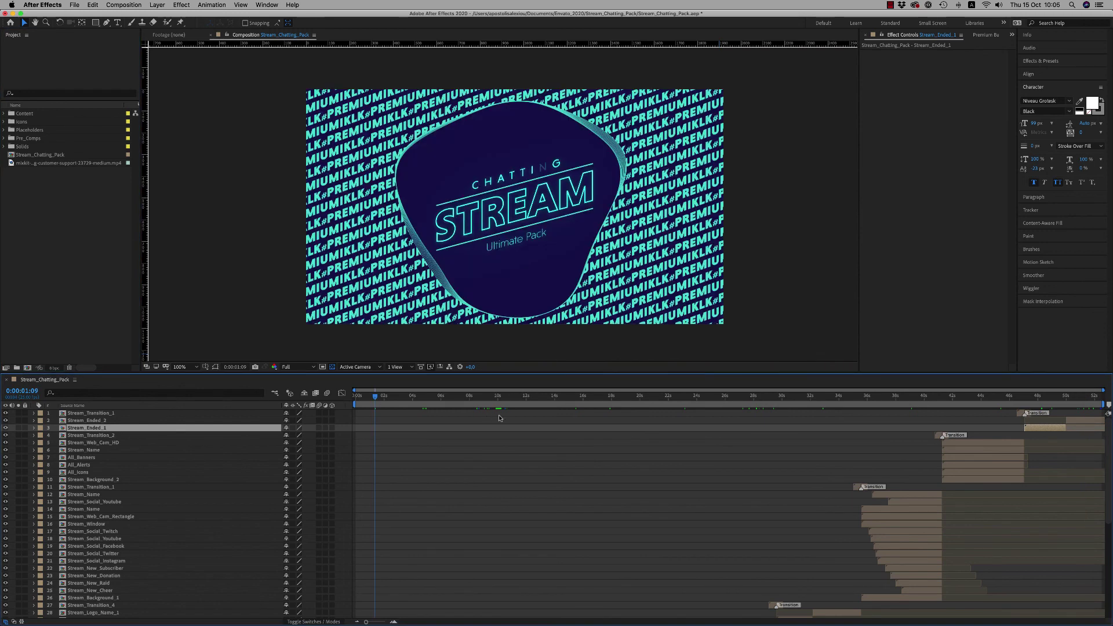
pyautogui.click(410, 399)
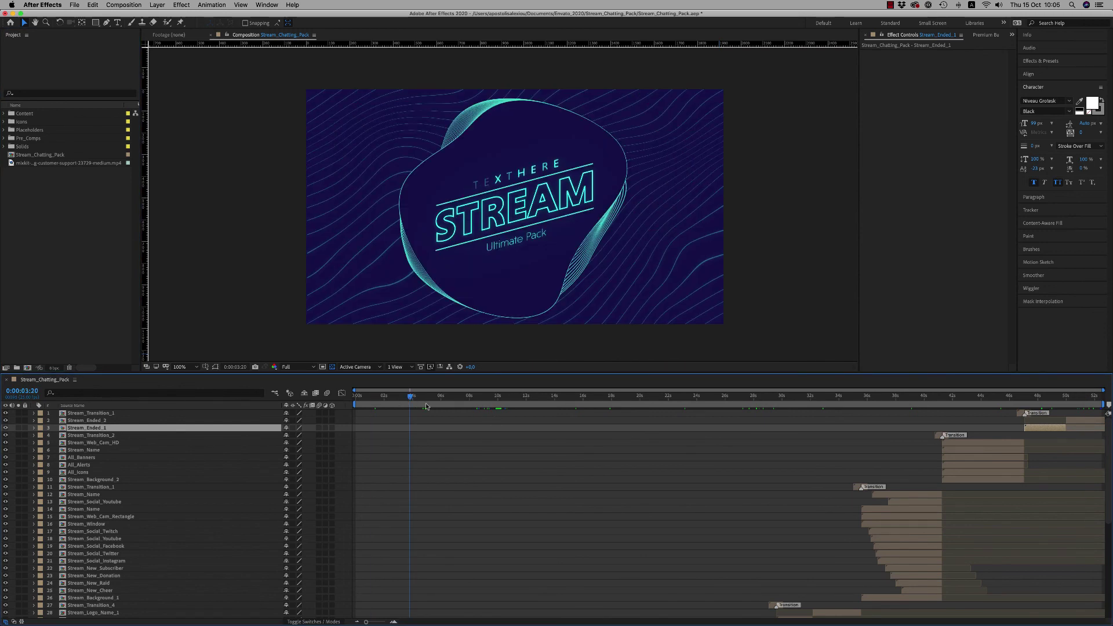
pyautogui.click(416, 399)
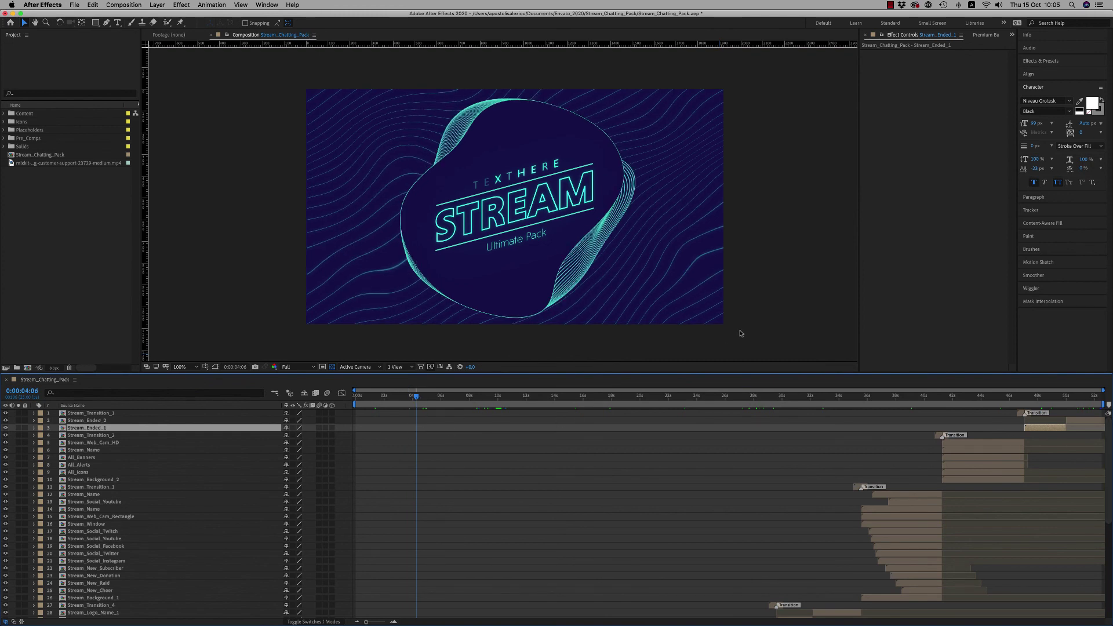
pyautogui.click(374, 400)
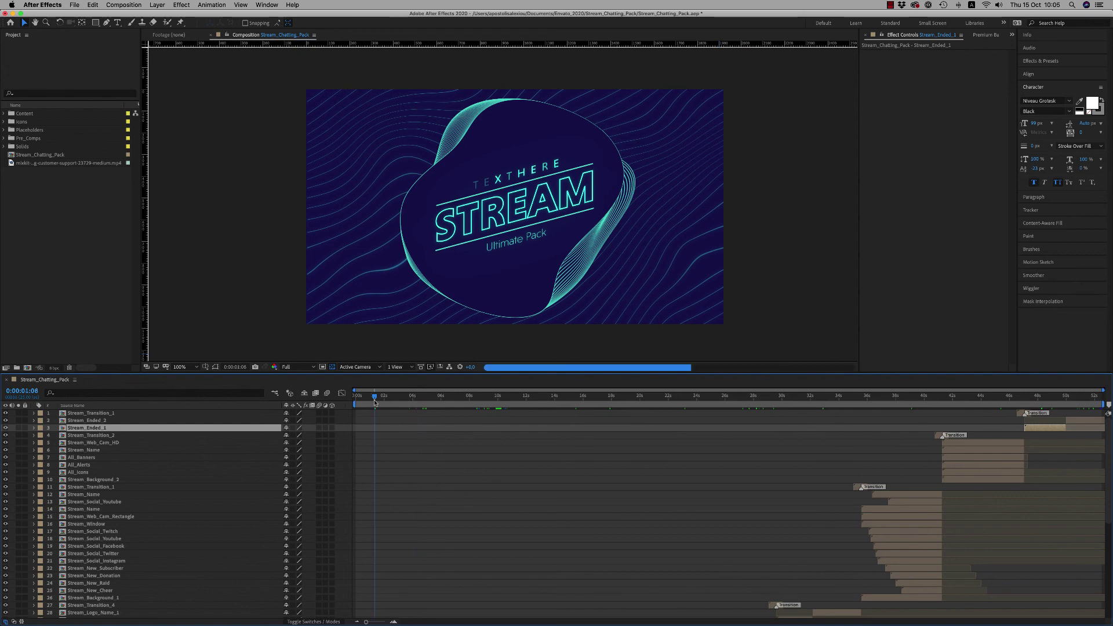